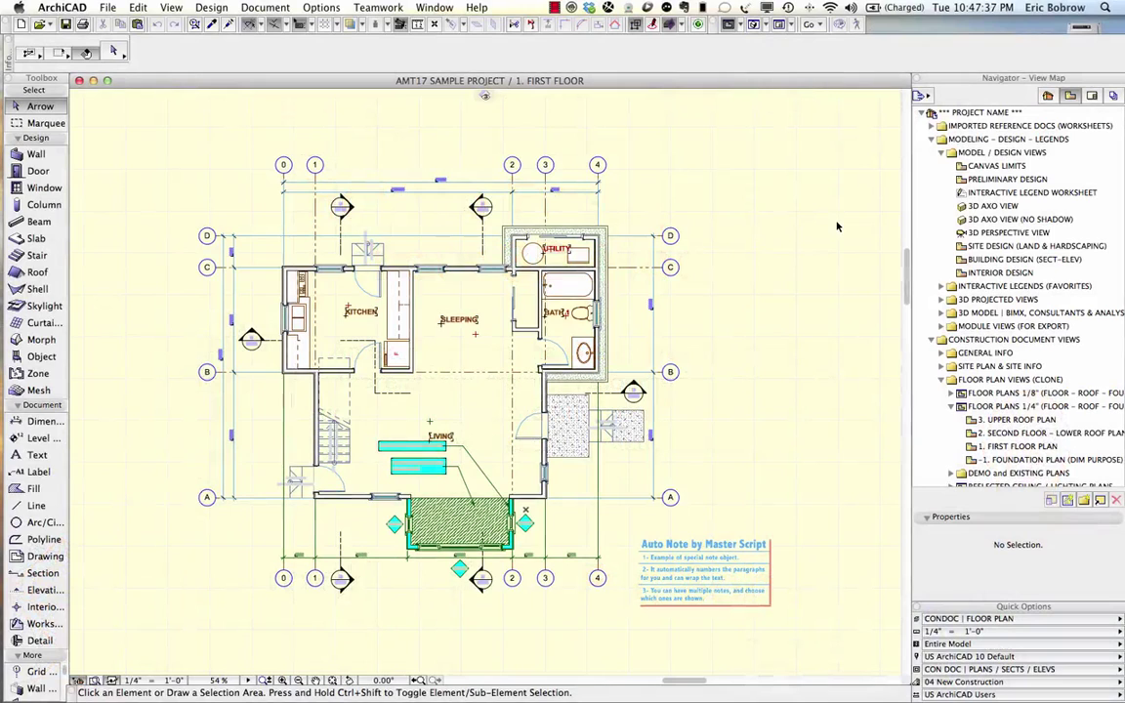
Show the house in the 3D window (F3) and bring up the layer combination list
{"action": "key", "text": "F3"}
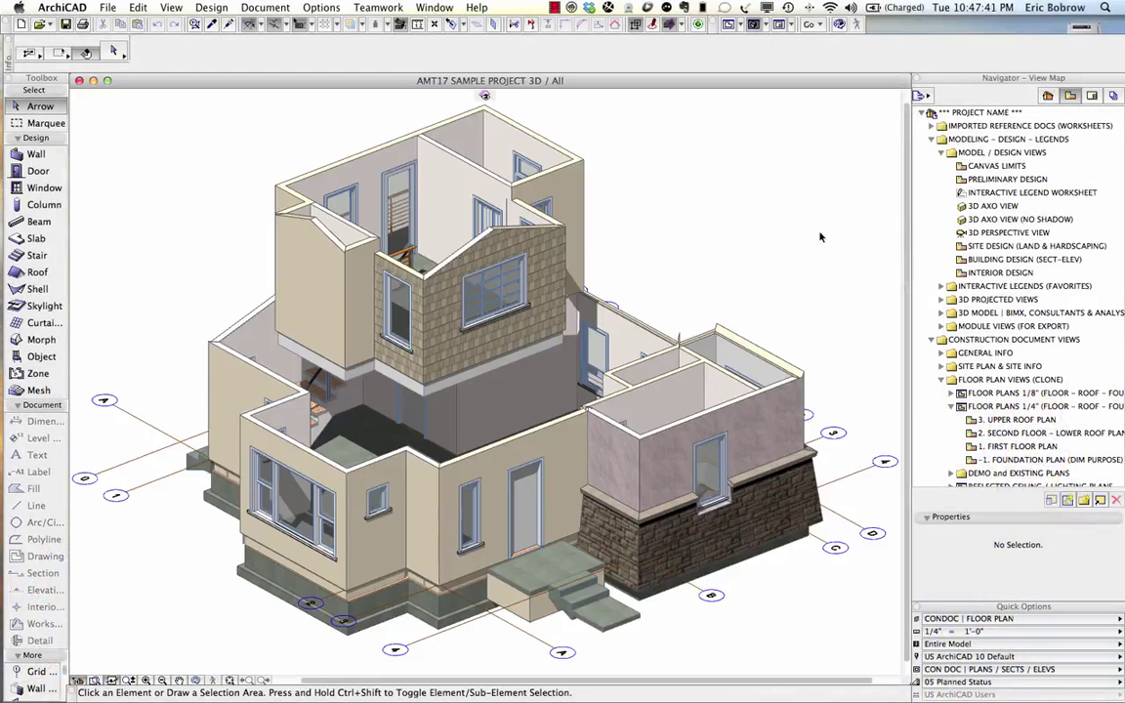
{"action": "left_click", "coordinate": [977, 618]}
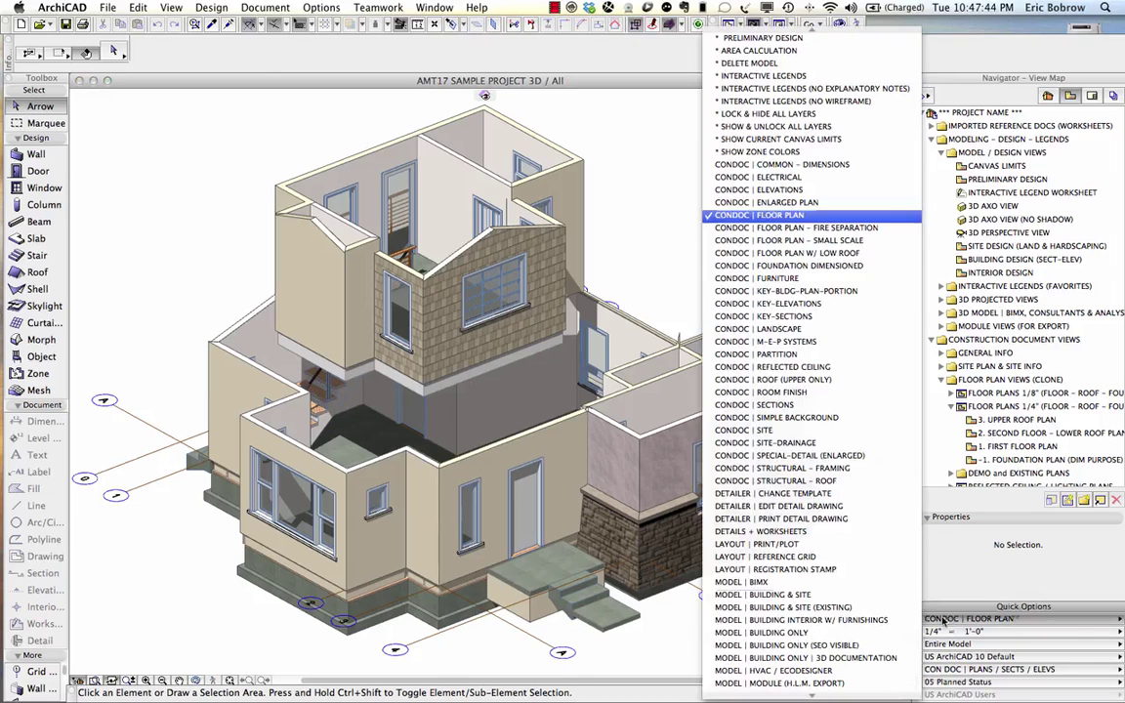
Apply MODEL | BUILDING ONLY, then view 3D AXO VIEW followed by 3D AXO VIEW (NO SHADOW)
{"action": "left_click", "coordinate": [781, 631]}
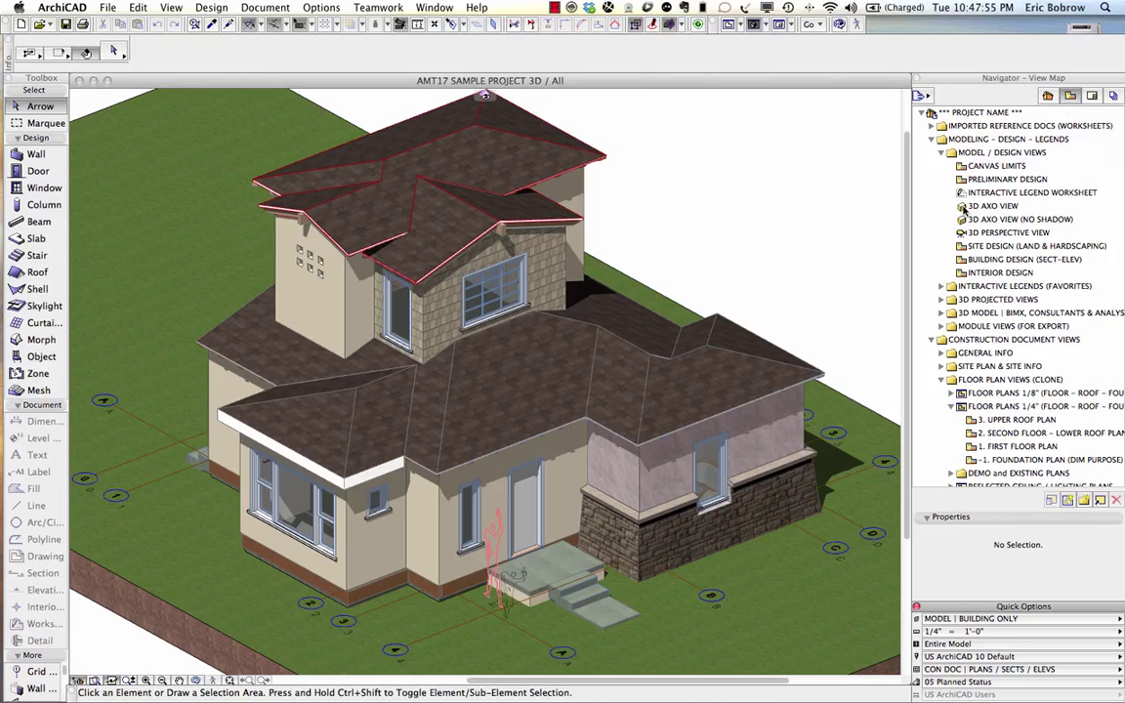
{"action": "double_click", "coordinate": [964, 208]}
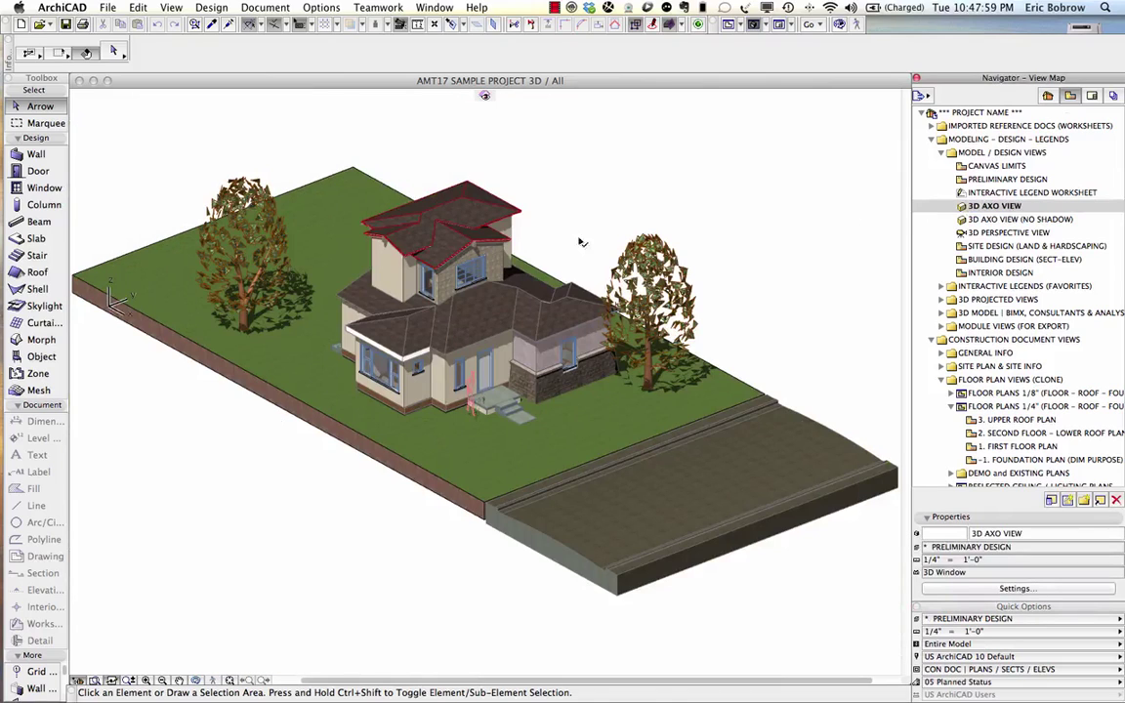
{"action": "mouse_move", "coordinate": [671, 293]}
{"action": "double_click", "coordinate": [962, 222]}
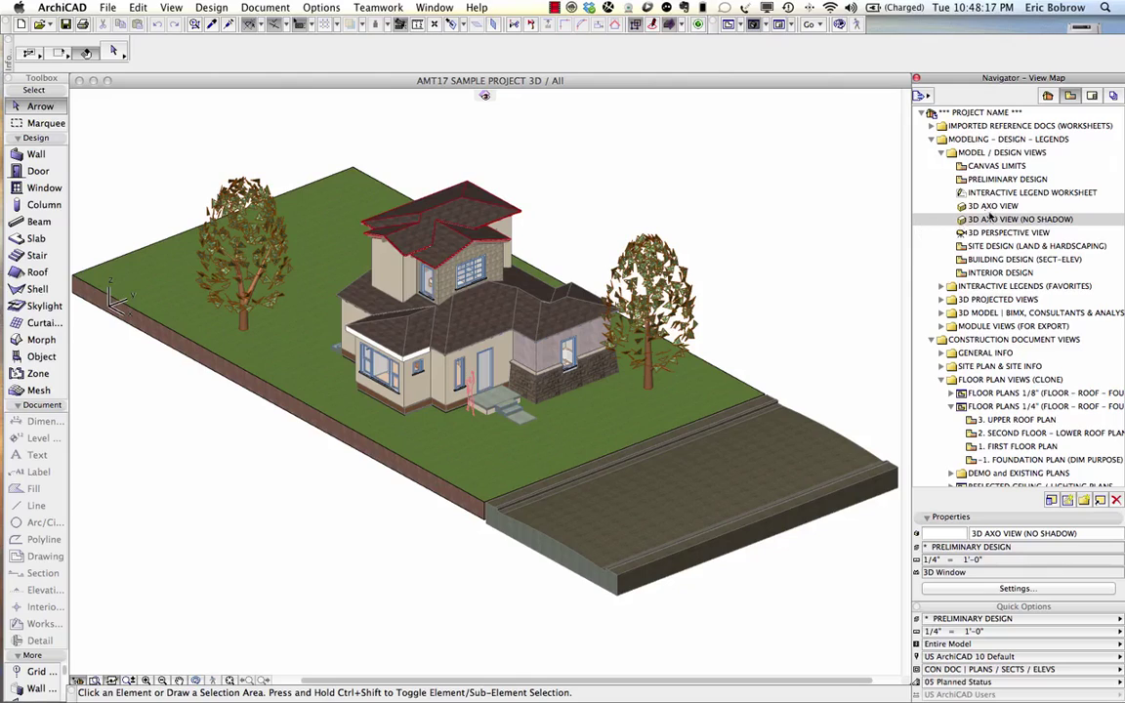
Orbit the shadowed 3D AXO VIEW, then orbit the NO SHADOW view to a low frontal angle
{"action": "double_click", "coordinate": [963, 207]}
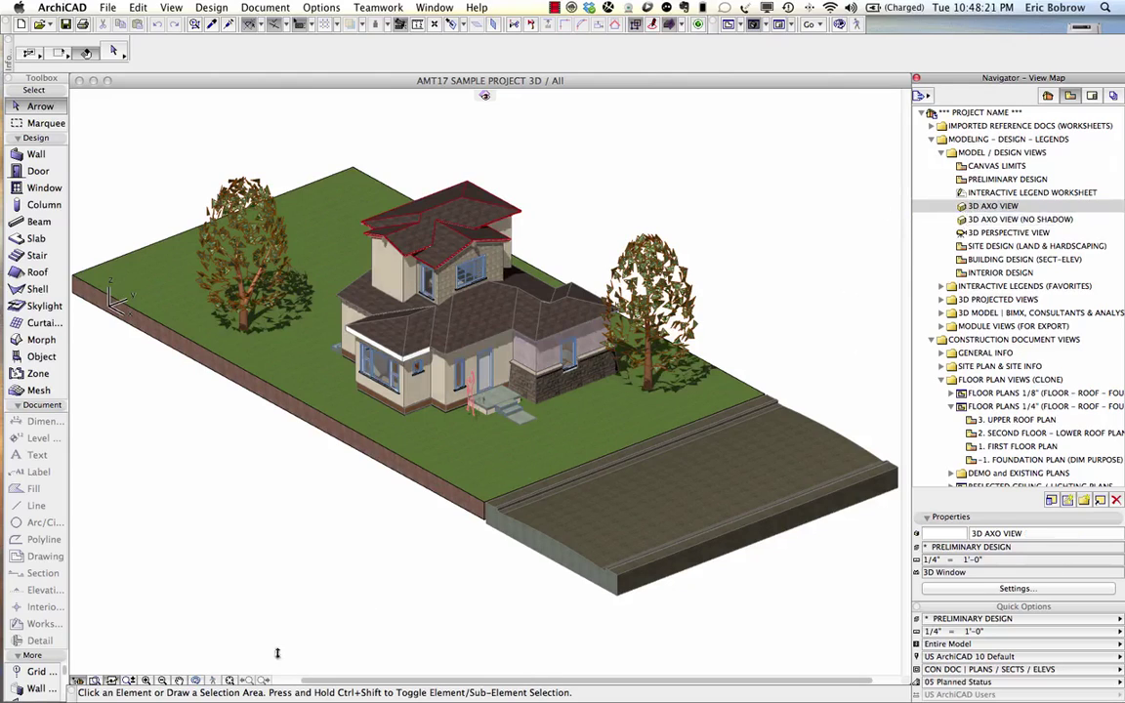
{"action": "left_click", "coordinate": [179, 618]}
{"action": "left_click_drag", "start_coordinate": [809, 296], "coordinate": [562, 177]}
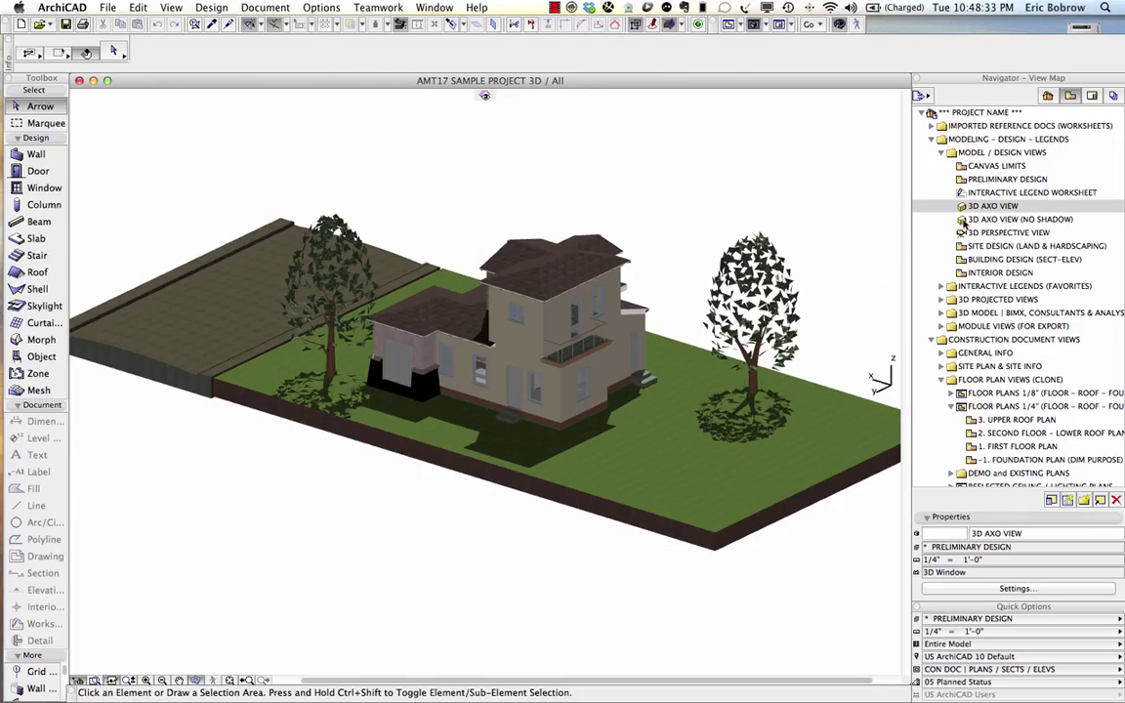
{"action": "double_click", "coordinate": [965, 221]}
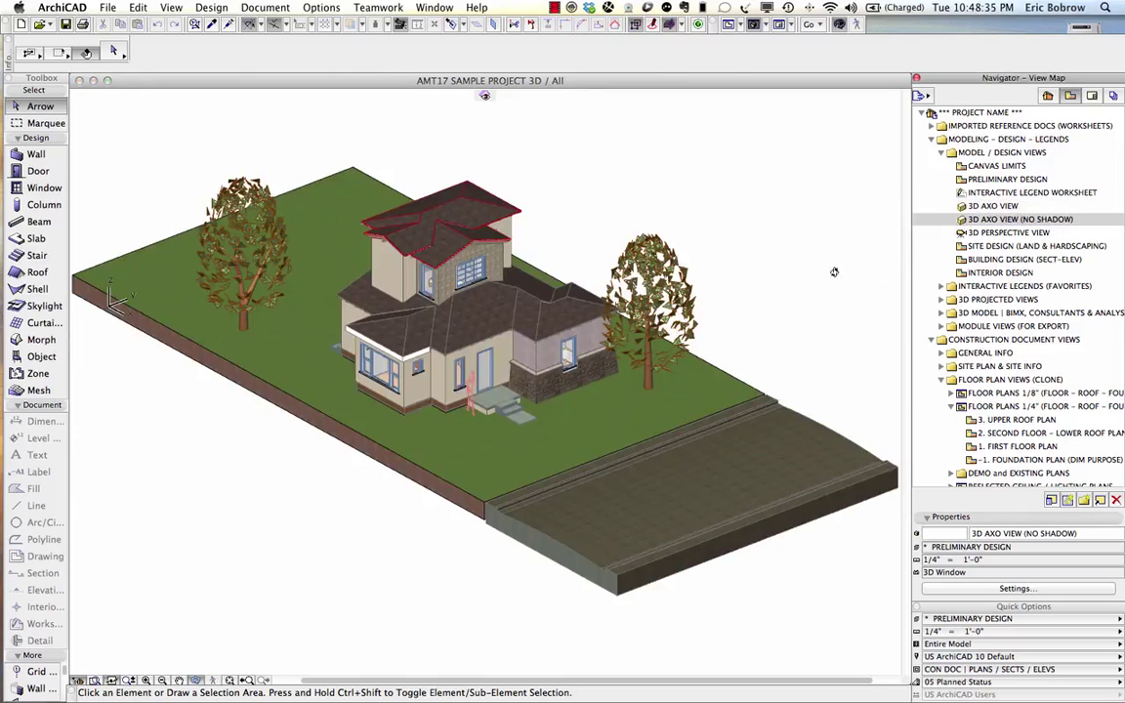
{"action": "left_click_drag", "start_coordinate": [834, 273], "coordinate": [648, 221]}
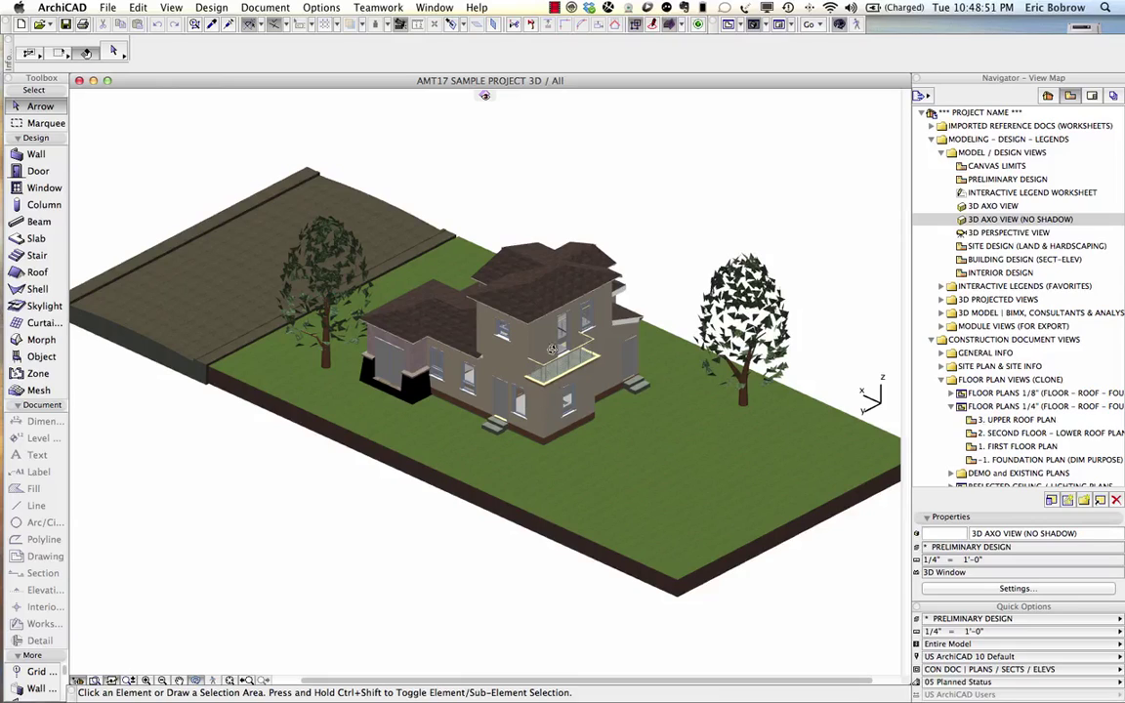
Rotate the sun to a 130° azimuth in 3D Projection Settings
{"action": "left_click", "coordinate": [168, 8]}
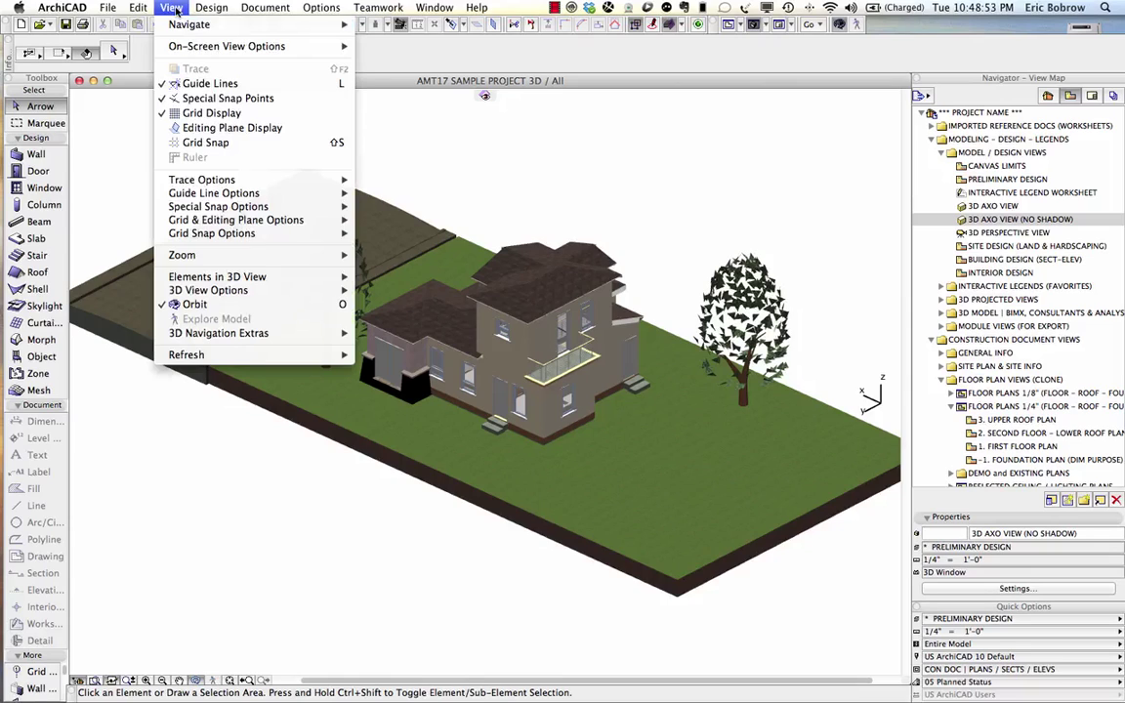
{"action": "mouse_move", "coordinate": [227, 292]}
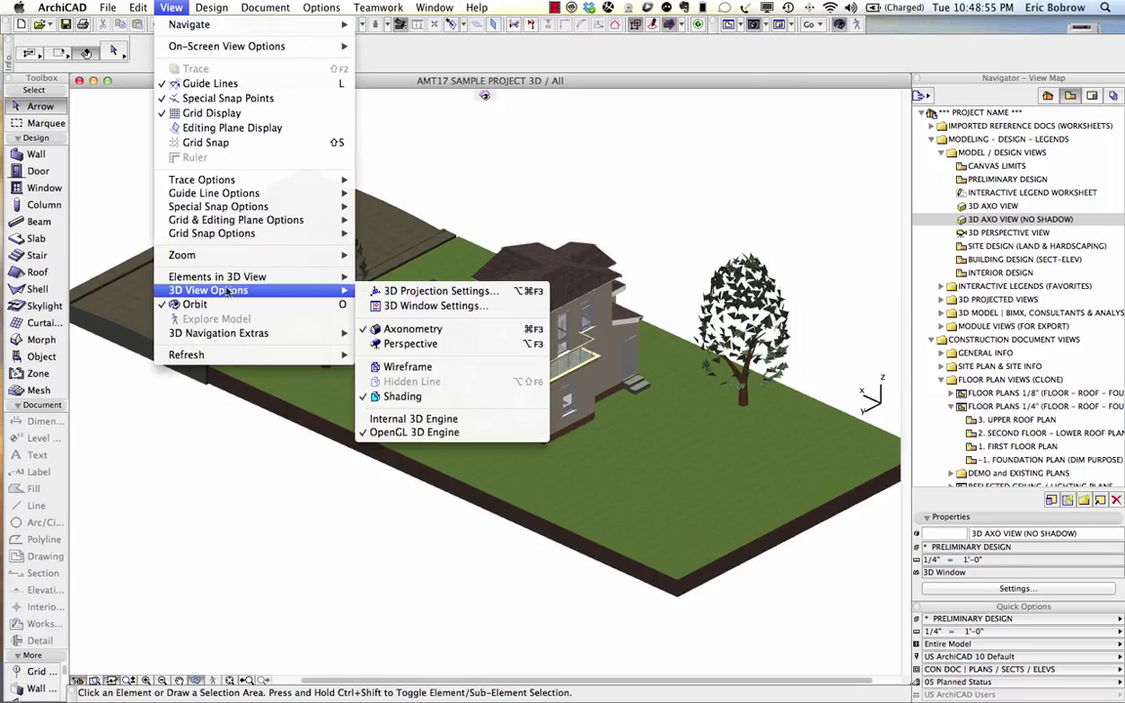
{"action": "left_click", "coordinate": [525, 295]}
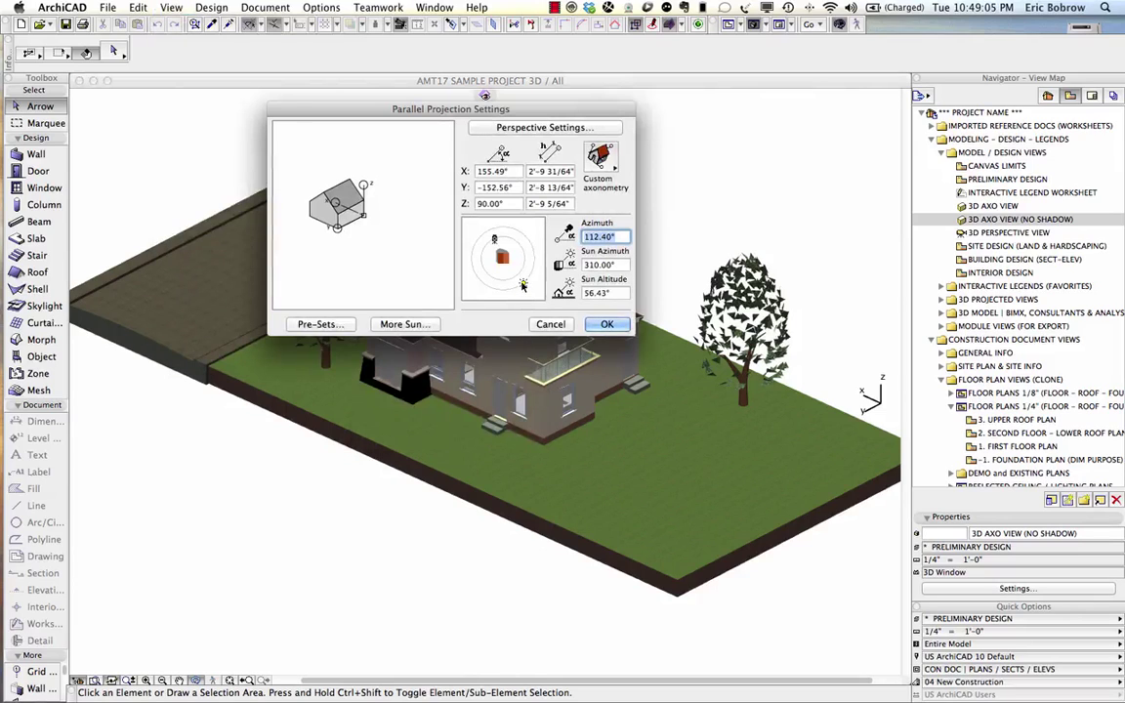
{"action": "left_click_drag", "start_coordinate": [524, 284], "coordinate": [507, 235]}
{"action": "key", "text": "Return"}
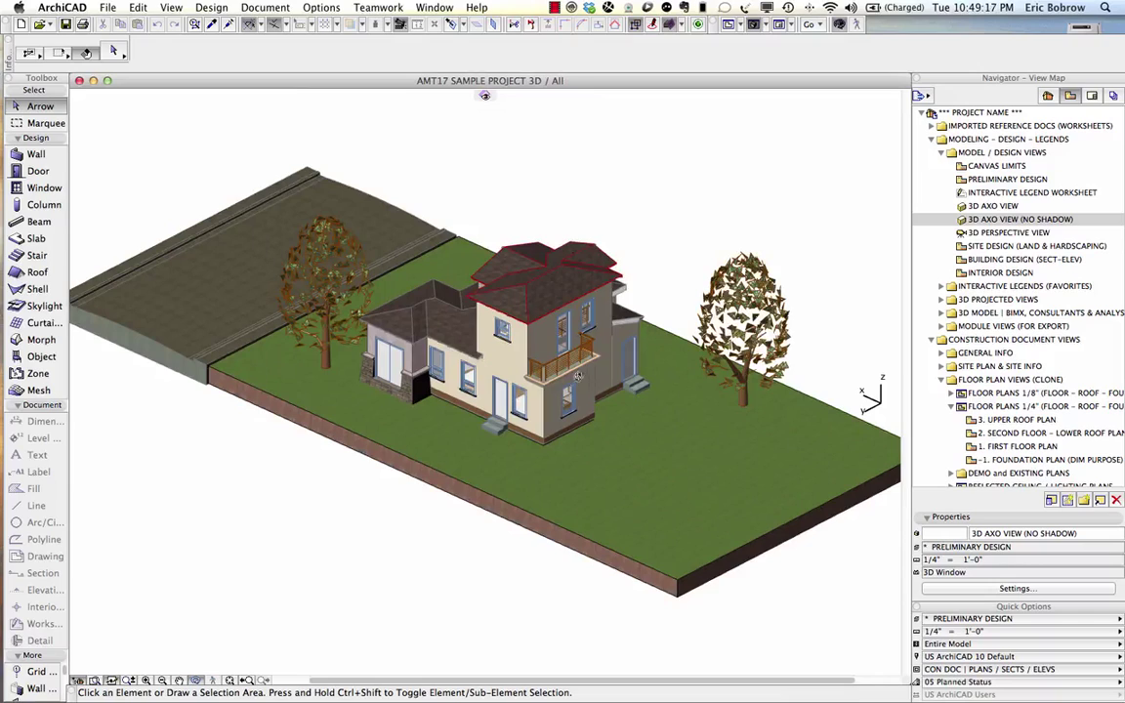
{"action": "key", "text": "super+alt+e"}
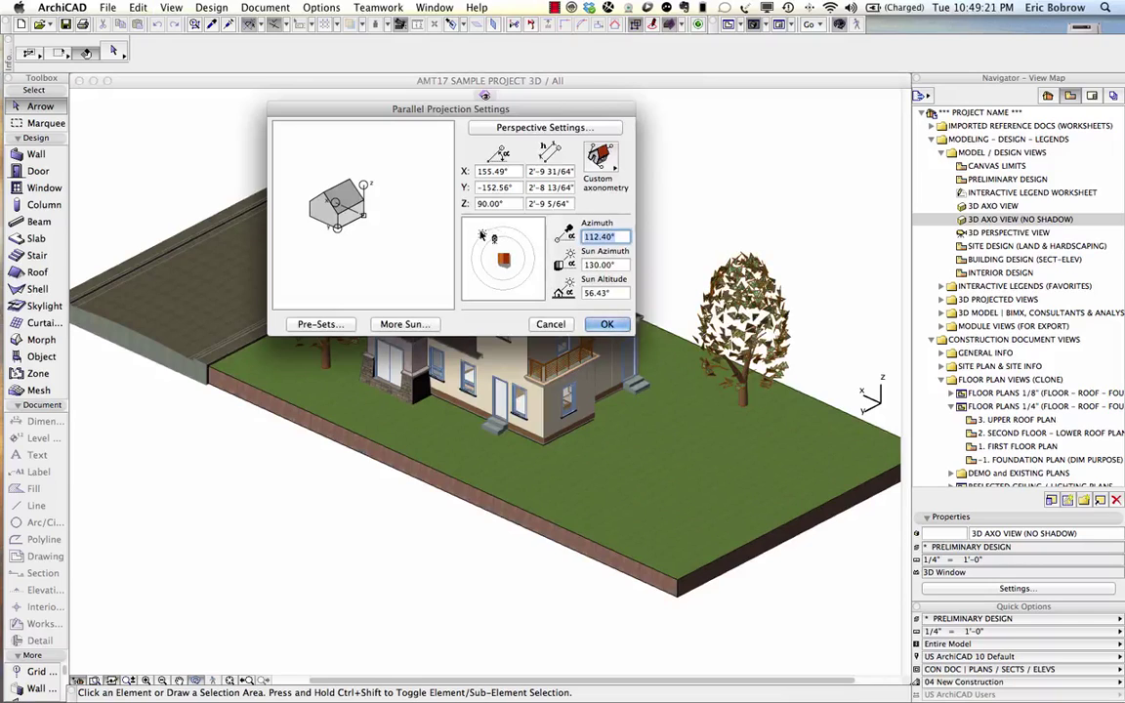
{"action": "left_click", "coordinate": [607, 324]}
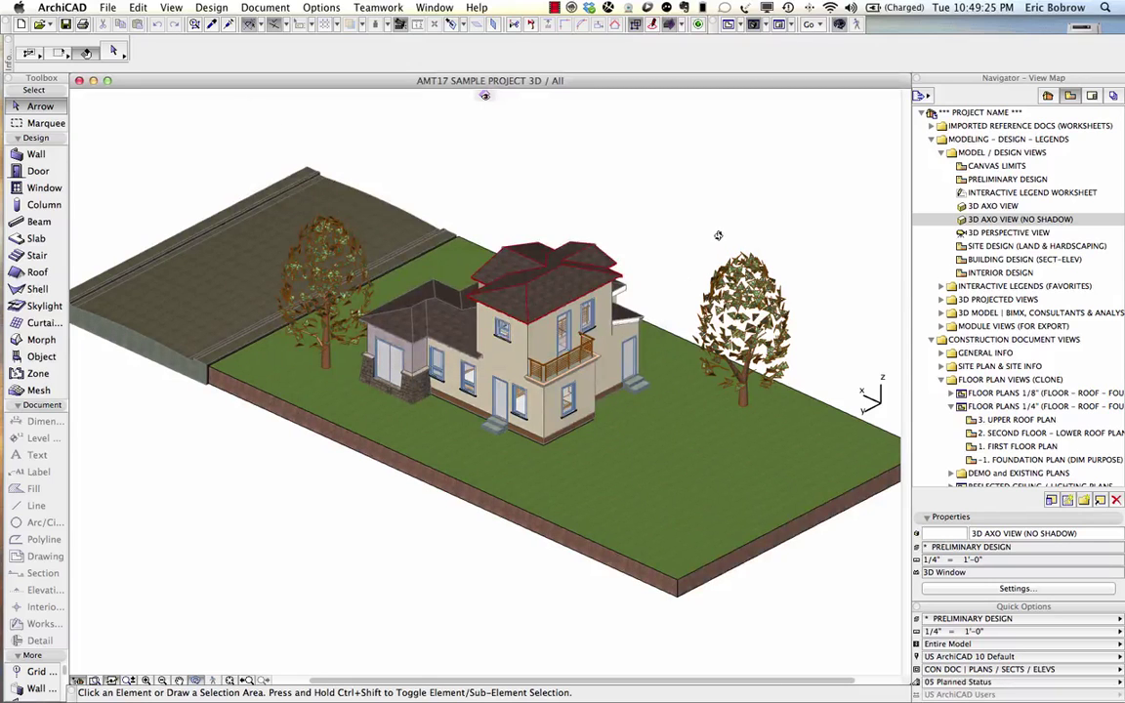
Orbit the model to see the house lit from the new sun direction
{"action": "left_click_drag", "start_coordinate": [718, 235], "coordinate": [293, 256]}
{"action": "left_click_drag", "start_coordinate": [580, 145], "coordinate": [367, 143]}
{"action": "left_click_drag", "start_coordinate": [482, 336], "coordinate": [564, 324]}
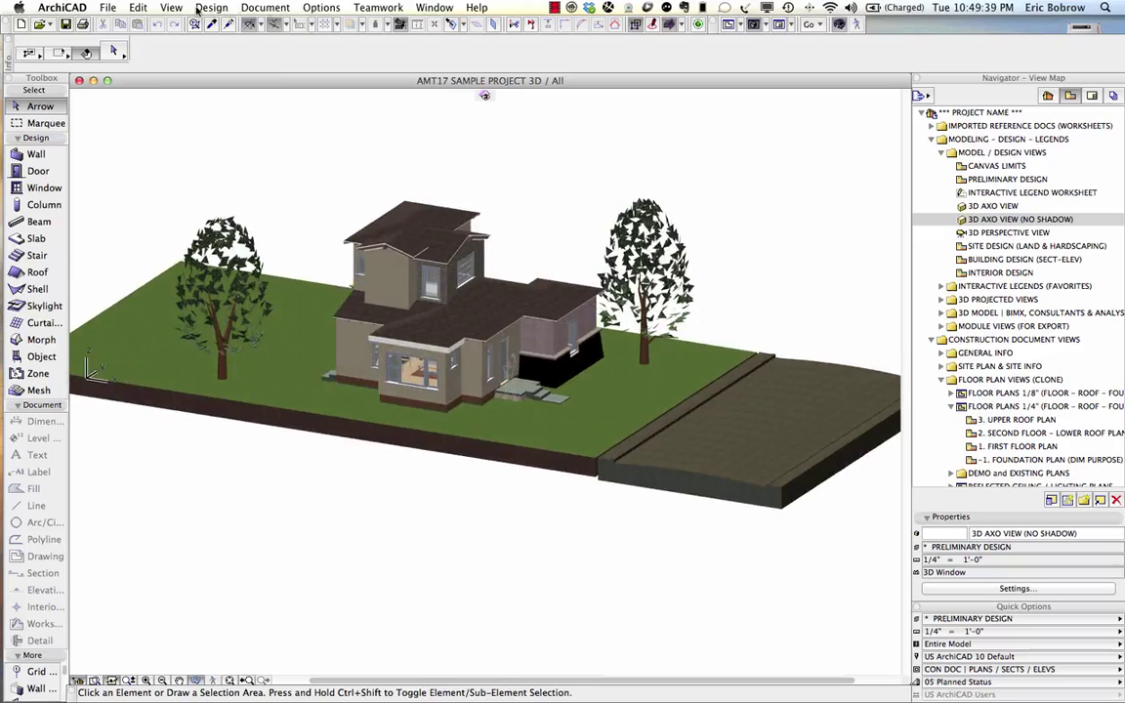
Set ambient light to 100% and sunlight to 76%, and turn fog off
{"action": "key", "text": "super+alt+e"}
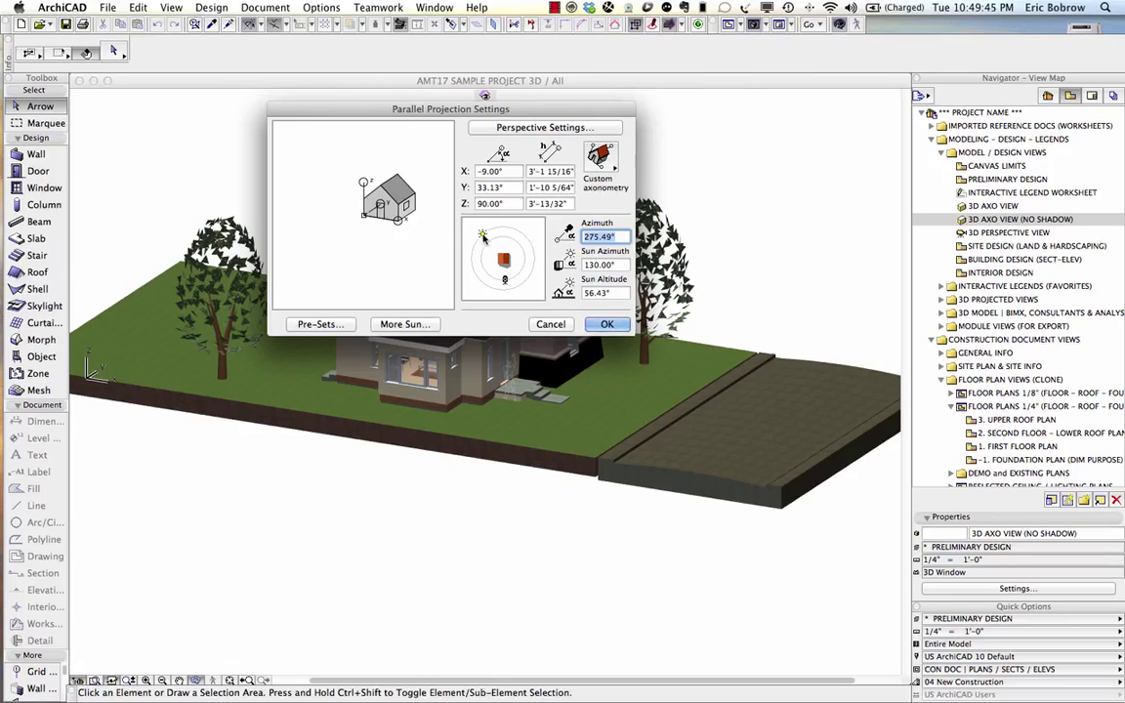
{"action": "left_click", "coordinate": [402, 324]}
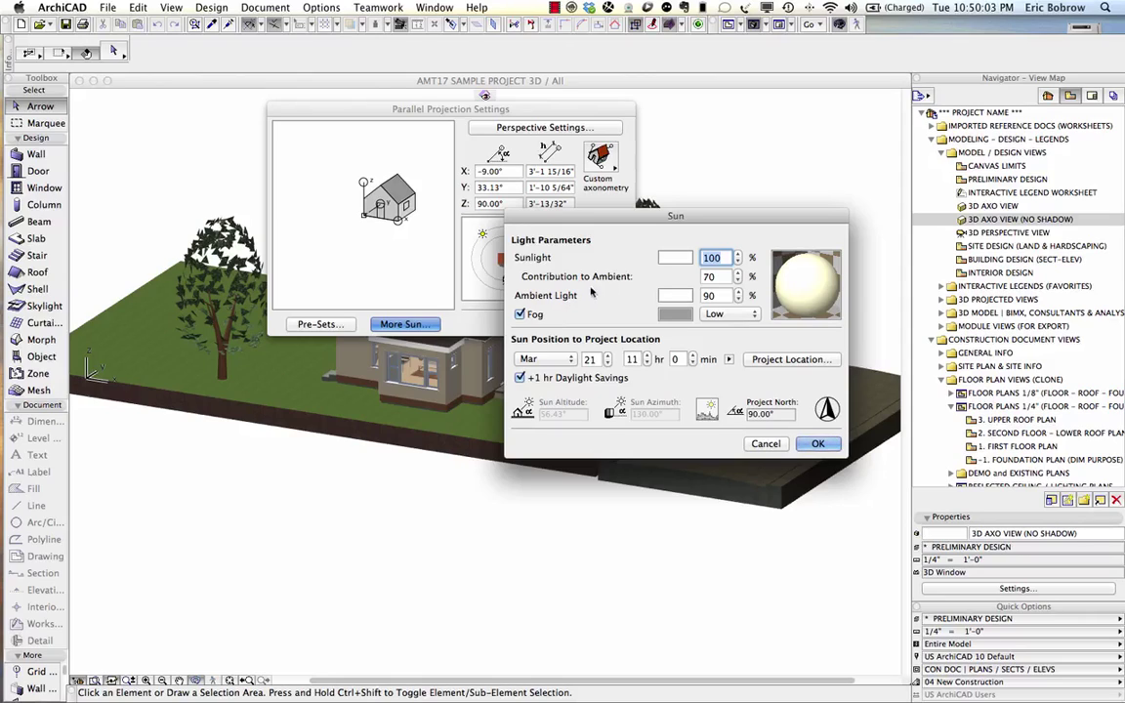
{"action": "left_click", "coordinate": [739, 292]}
{"action": "left_click", "coordinate": [739, 293]}
{"action": "left_click", "coordinate": [739, 262]}
{"action": "left_click", "coordinate": [739, 261]}
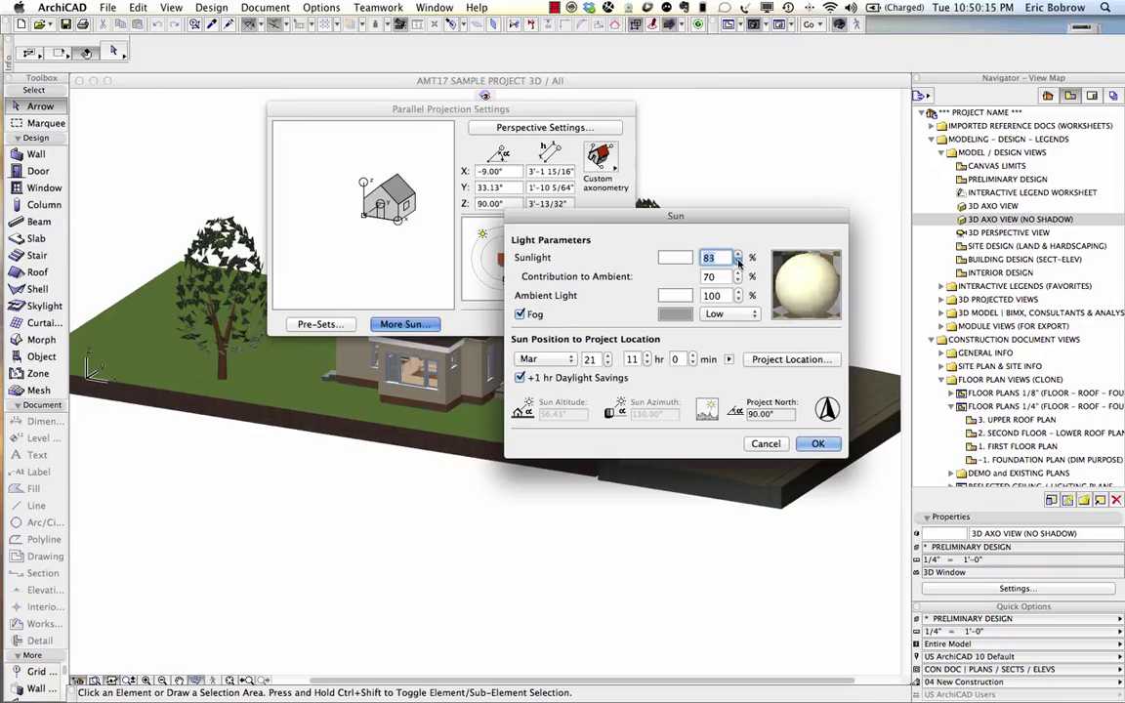
{"action": "left_click", "coordinate": [740, 262]}
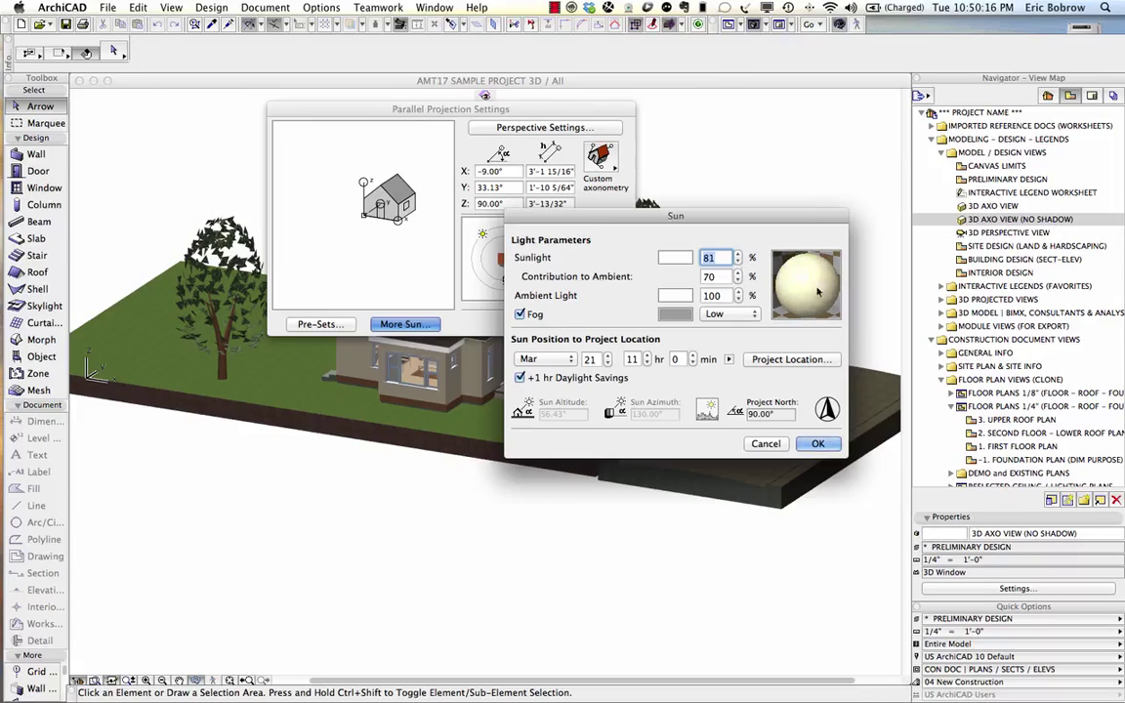
{"action": "left_click", "coordinate": [739, 262]}
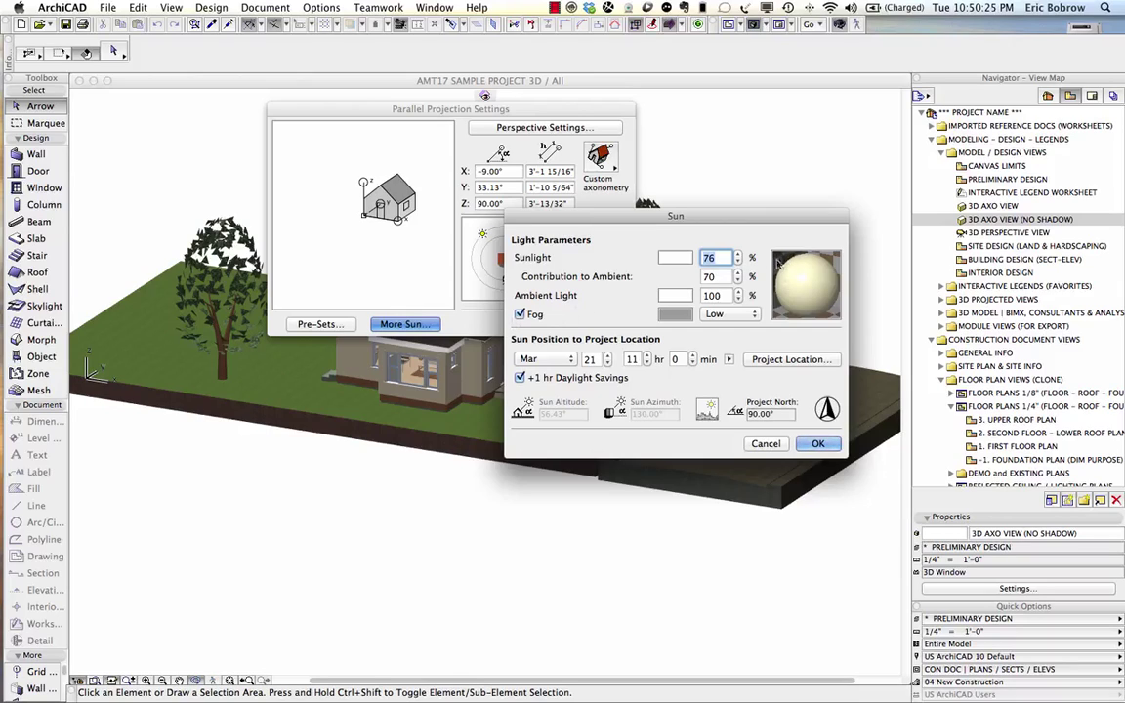
{"action": "left_click", "coordinate": [520, 315]}
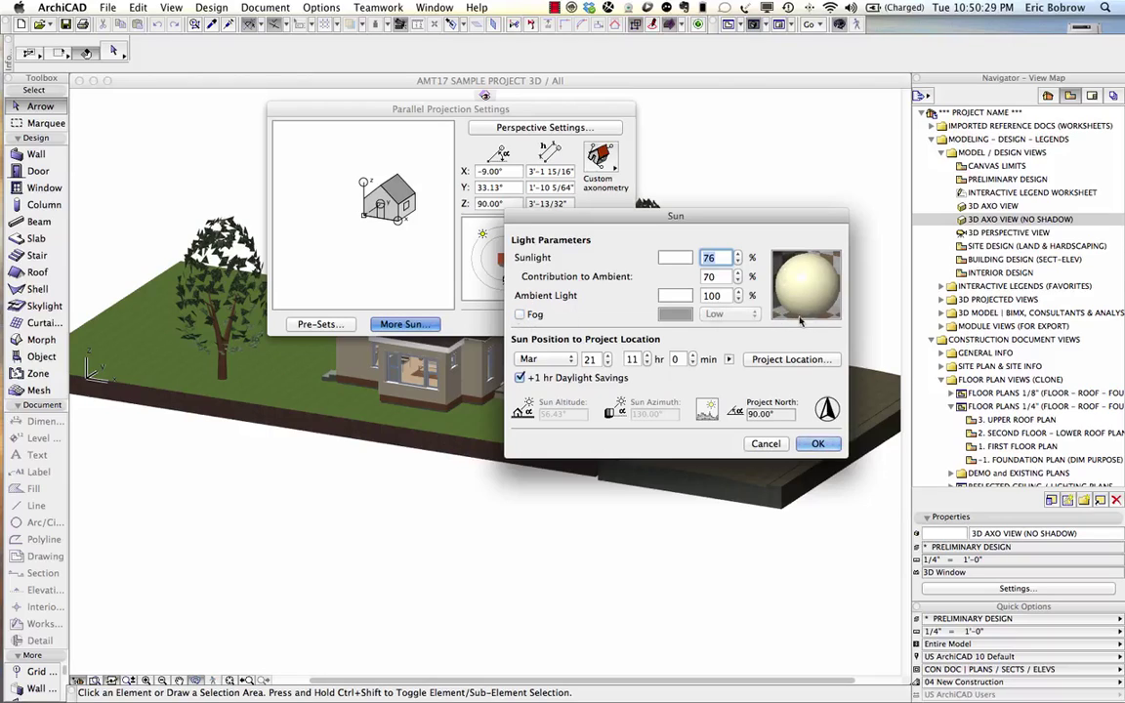
{"action": "left_click", "coordinate": [817, 443]}
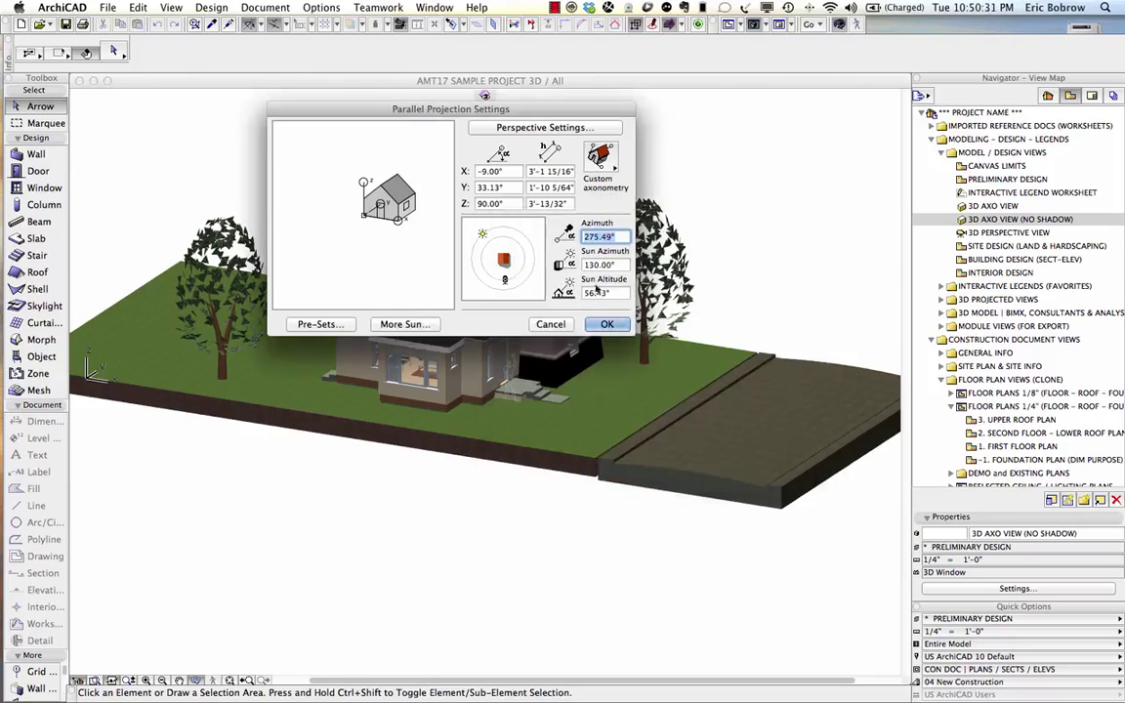
Redraw the model, then set Sunlight to 0 in the sun parameters and apply it
{"action": "left_click", "coordinate": [605, 323]}
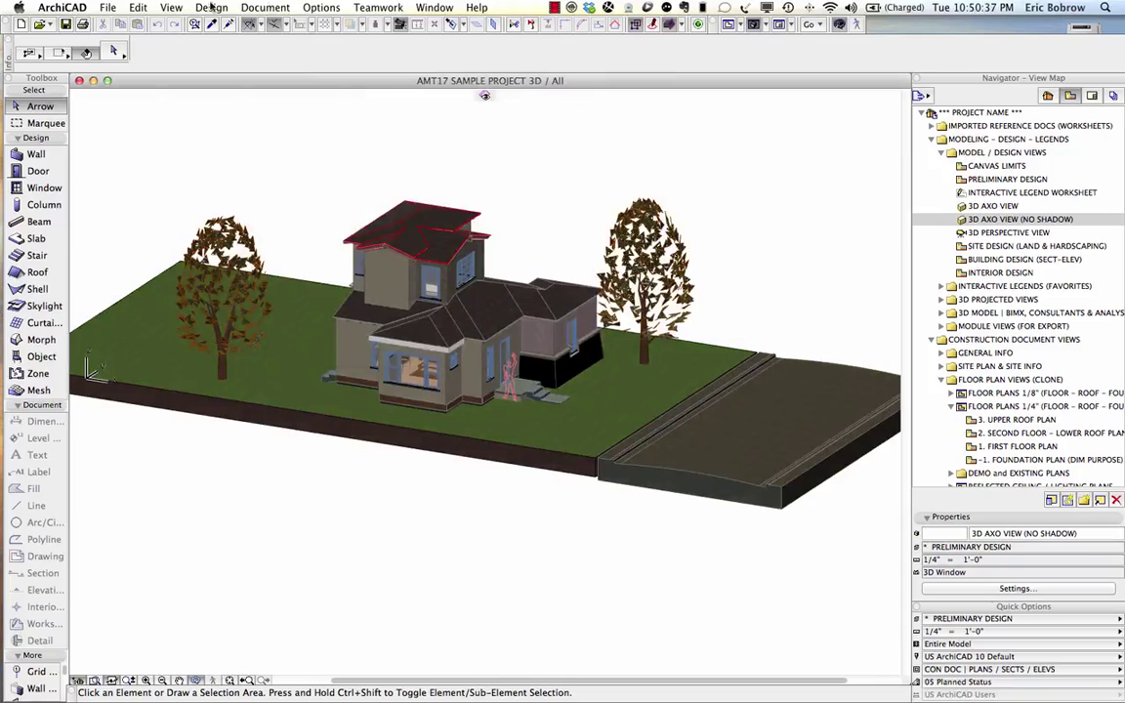
{"action": "left_click", "coordinate": [171, 8]}
{"action": "left_click", "coordinate": [439, 330]}
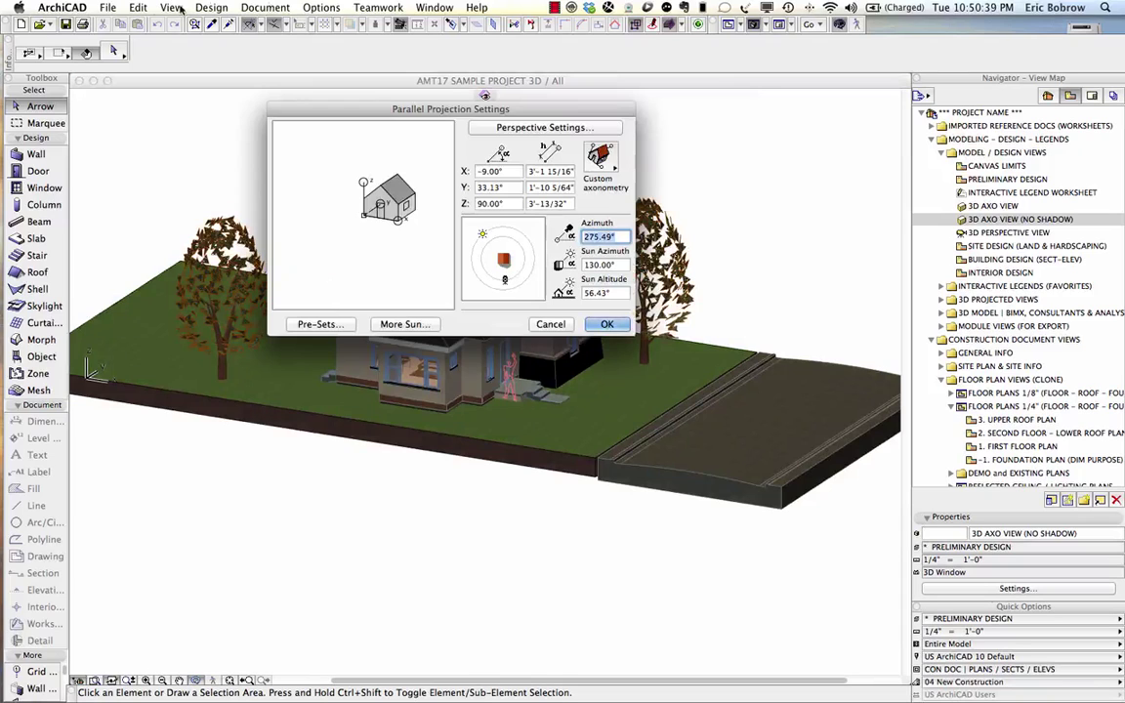
{"action": "left_click", "coordinate": [423, 327]}
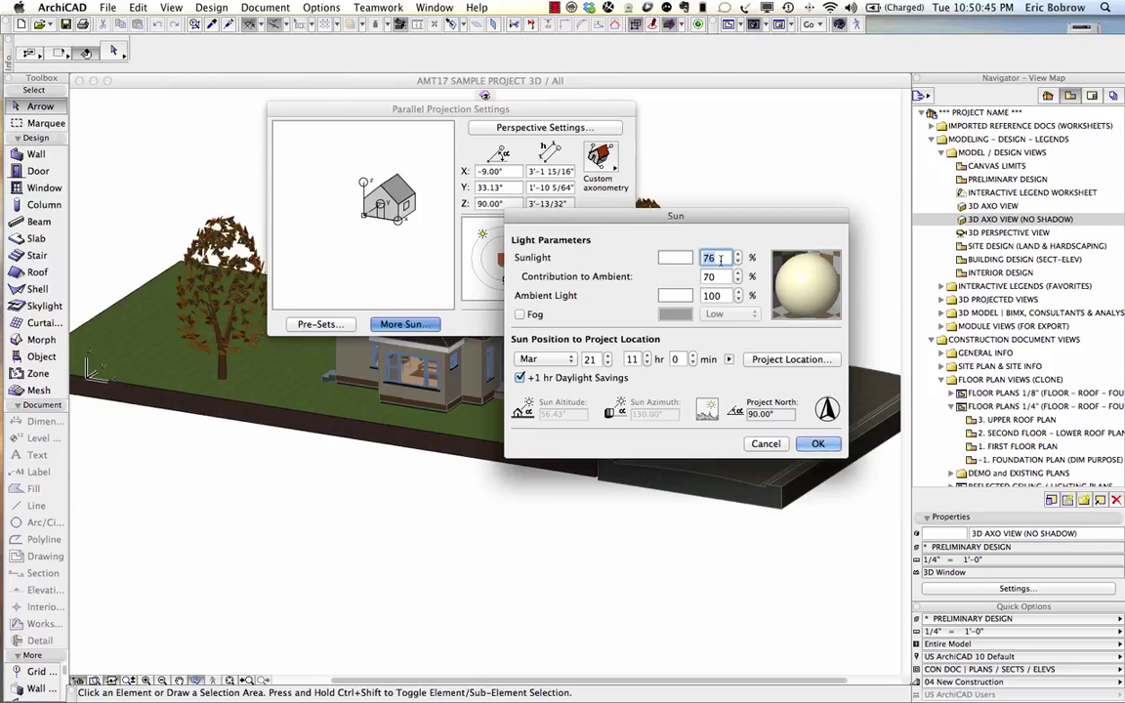
{"action": "type", "text": "0"}
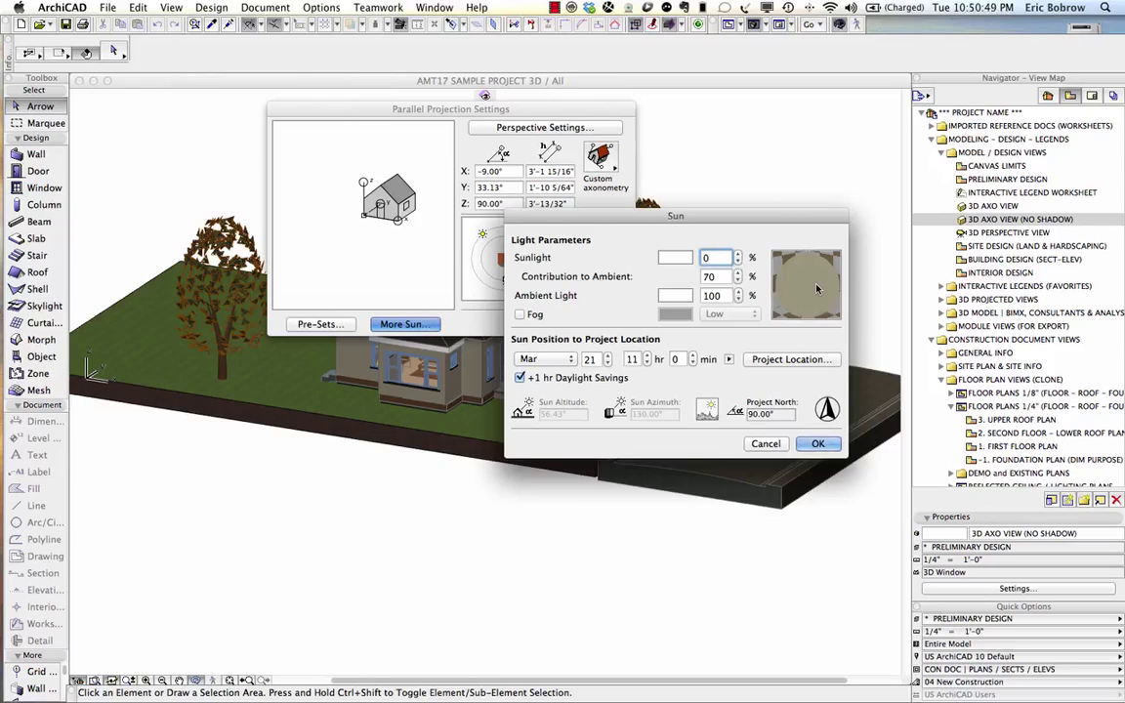
{"action": "left_click", "coordinate": [818, 445]}
{"action": "left_click", "coordinate": [606, 323]}
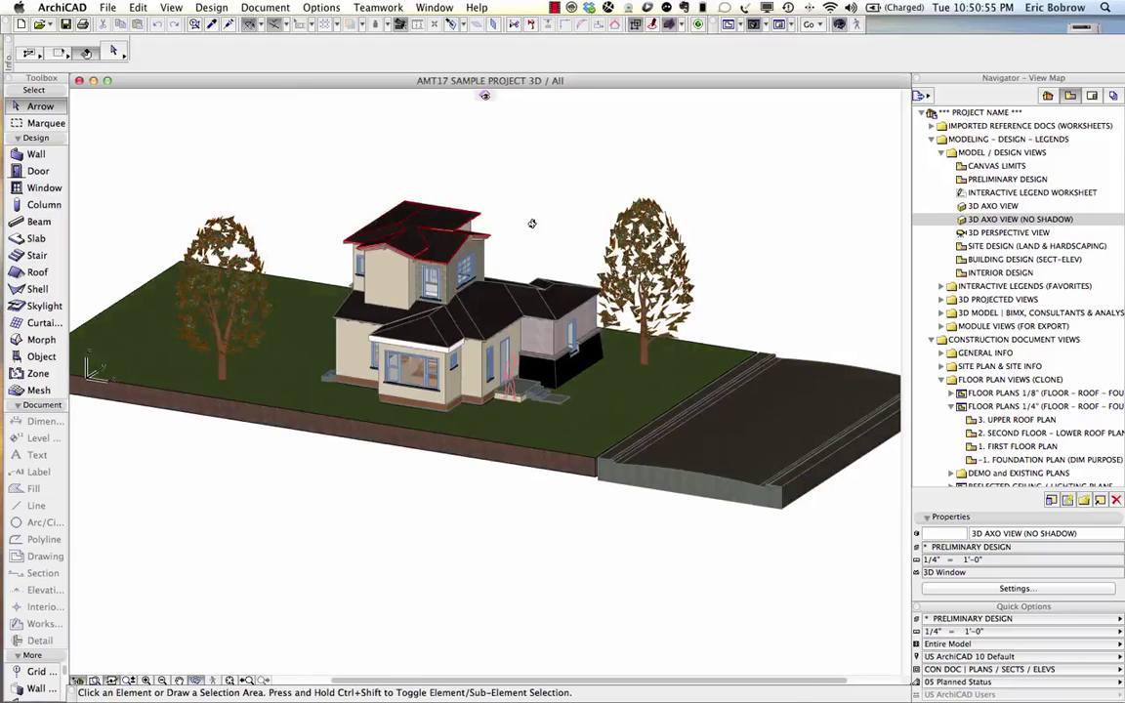
Orbit around the ambient-lit house from several angles and zoom in on its front
{"action": "left_click_drag", "start_coordinate": [740, 202], "coordinate": [251, 213]}
{"action": "left_click_drag", "start_coordinate": [699, 162], "coordinate": [352, 173]}
{"action": "left_click_drag", "start_coordinate": [659, 206], "coordinate": [592, 206]}
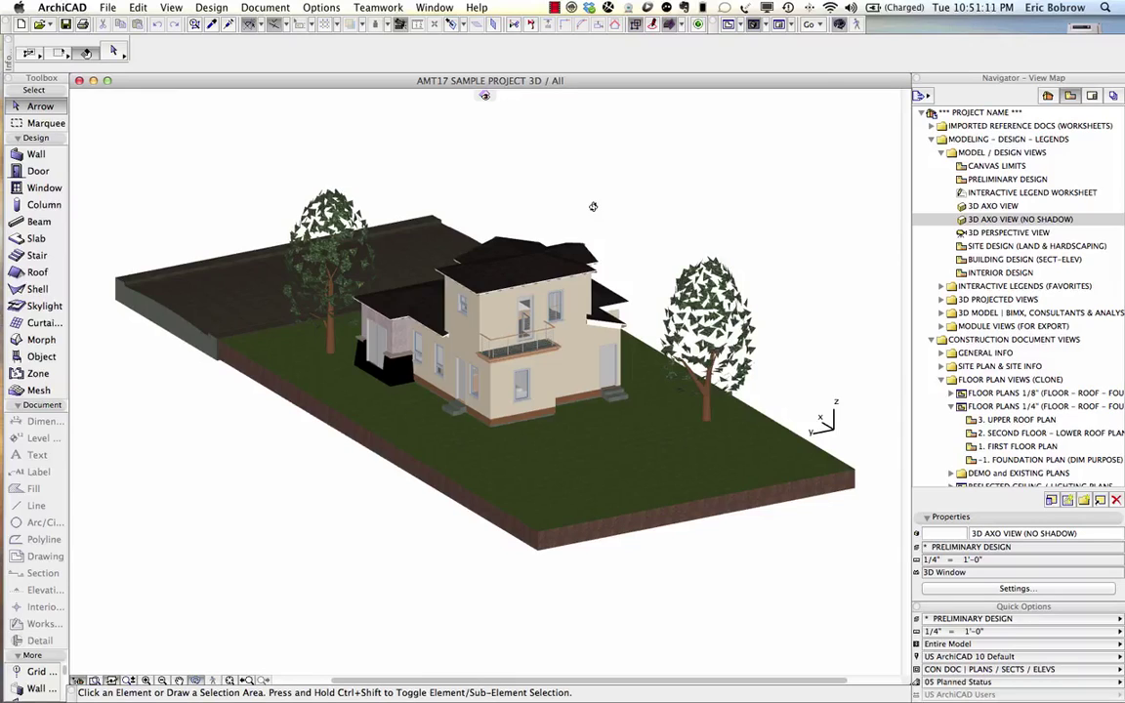
{"action": "left_click_drag", "start_coordinate": [593, 206], "coordinate": [646, 208]}
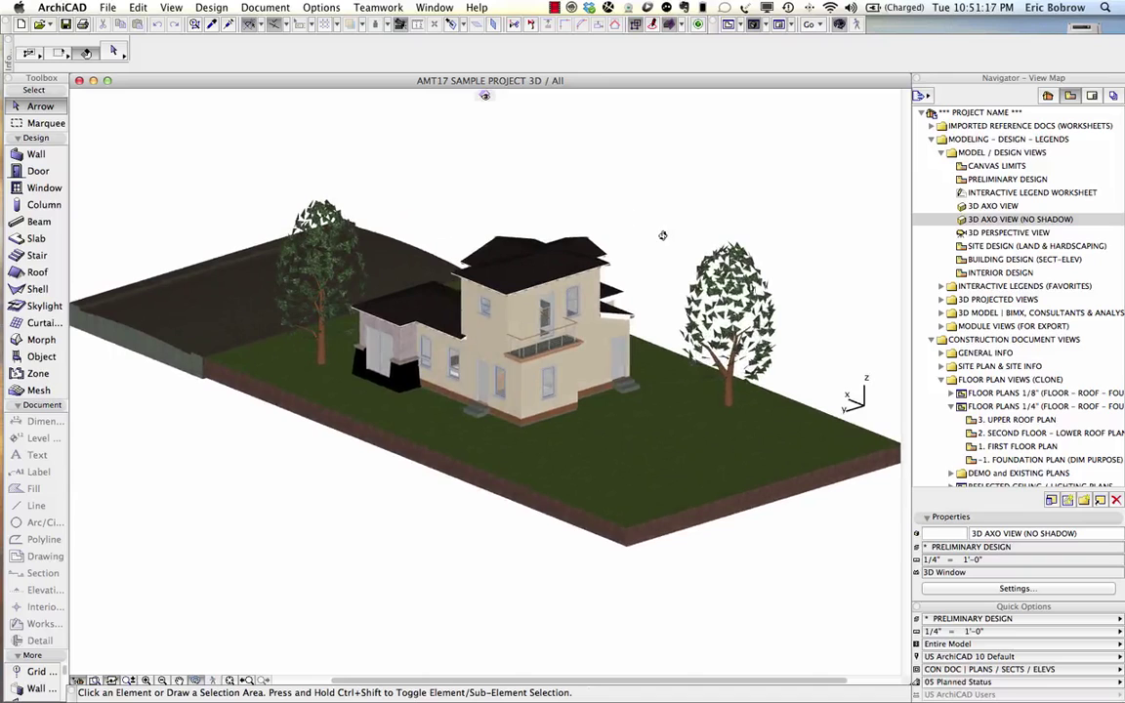
{"action": "left_click_drag", "start_coordinate": [662, 235], "coordinate": [669, 208]}
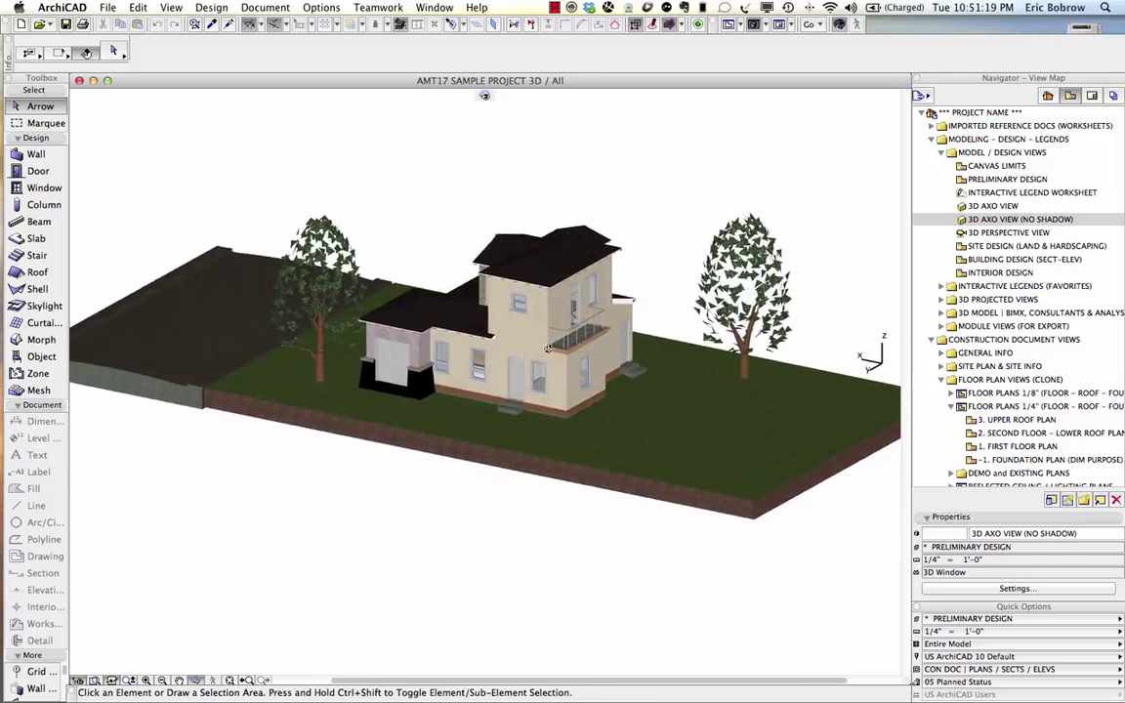
{"action": "scroll", "coordinate": [549, 349], "scroll_direction": "up", "scroll_amount": 5}
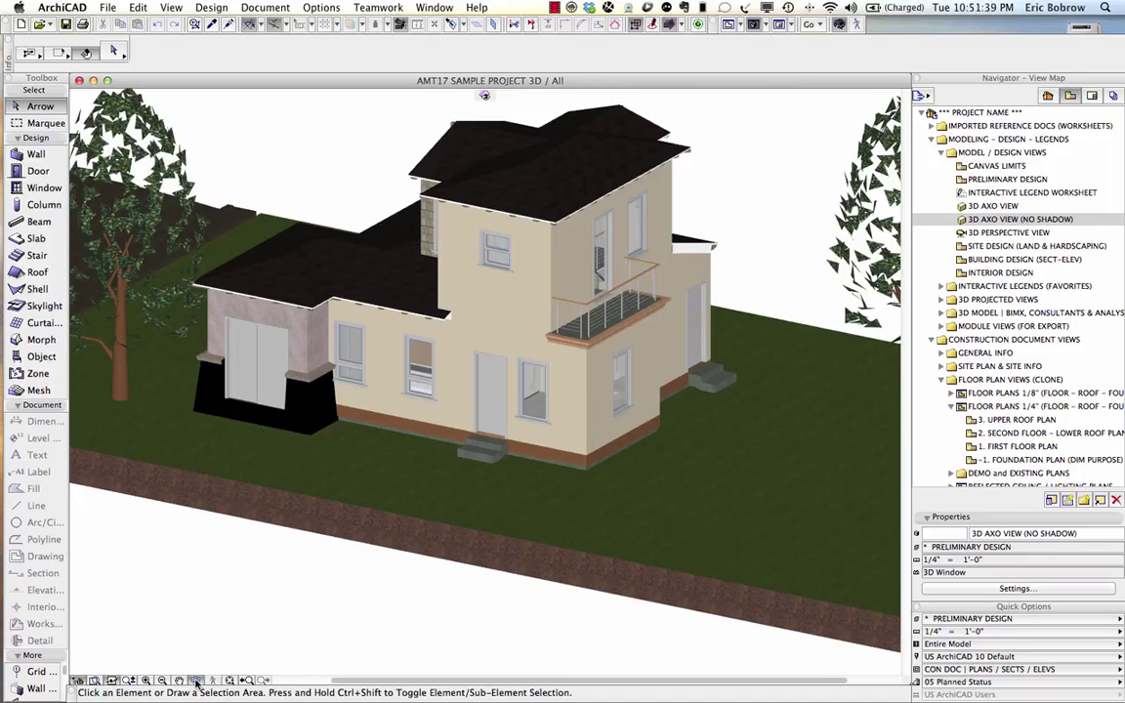
Select the garage wall, check its profile, and open Sample Stone Base Wall in the Profile Editor
{"action": "left_click", "coordinate": [296, 401]}
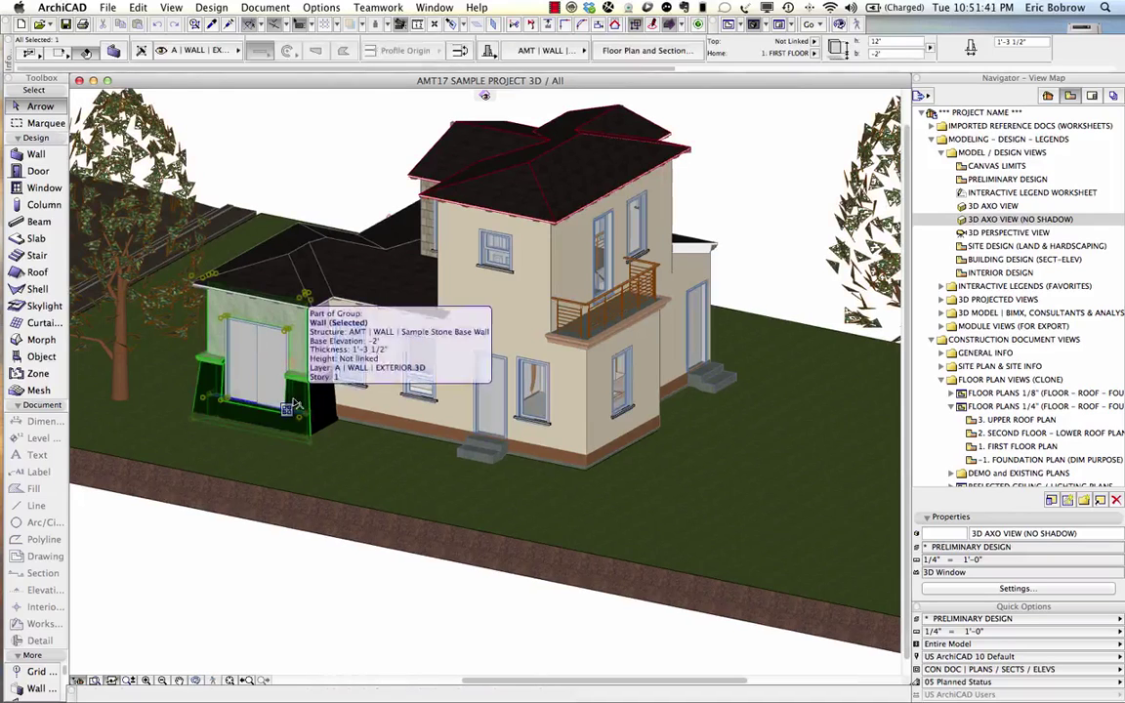
{"action": "left_click", "coordinate": [565, 54]}
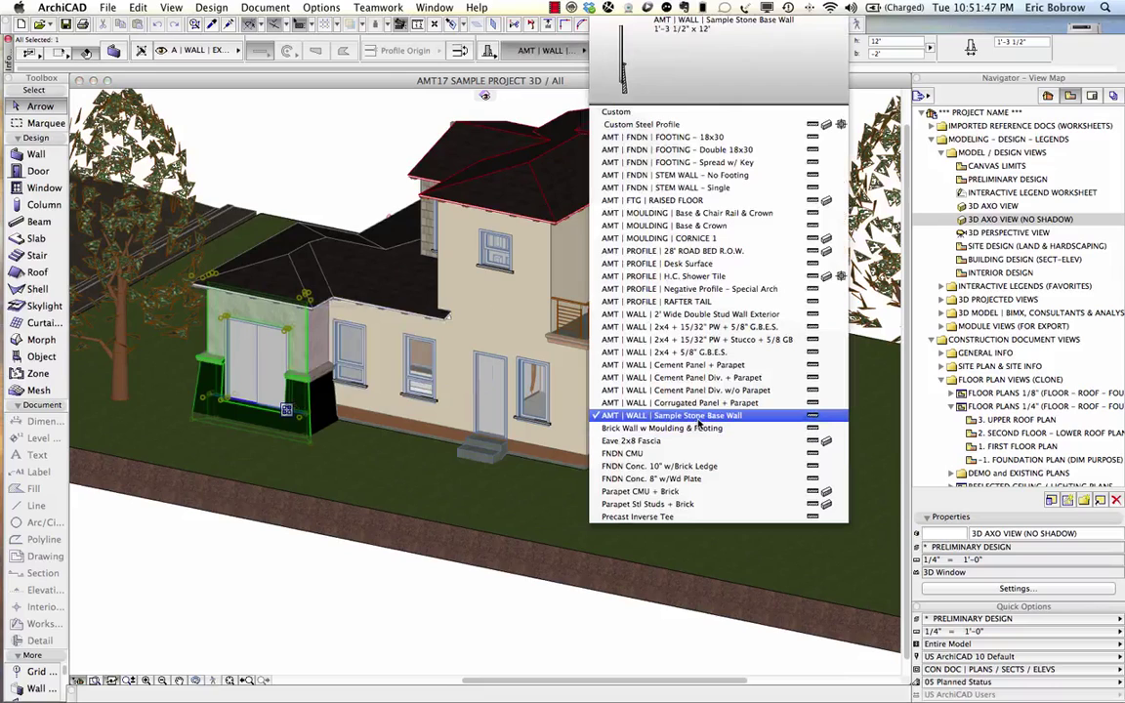
{"action": "left_click", "coordinate": [357, 586]}
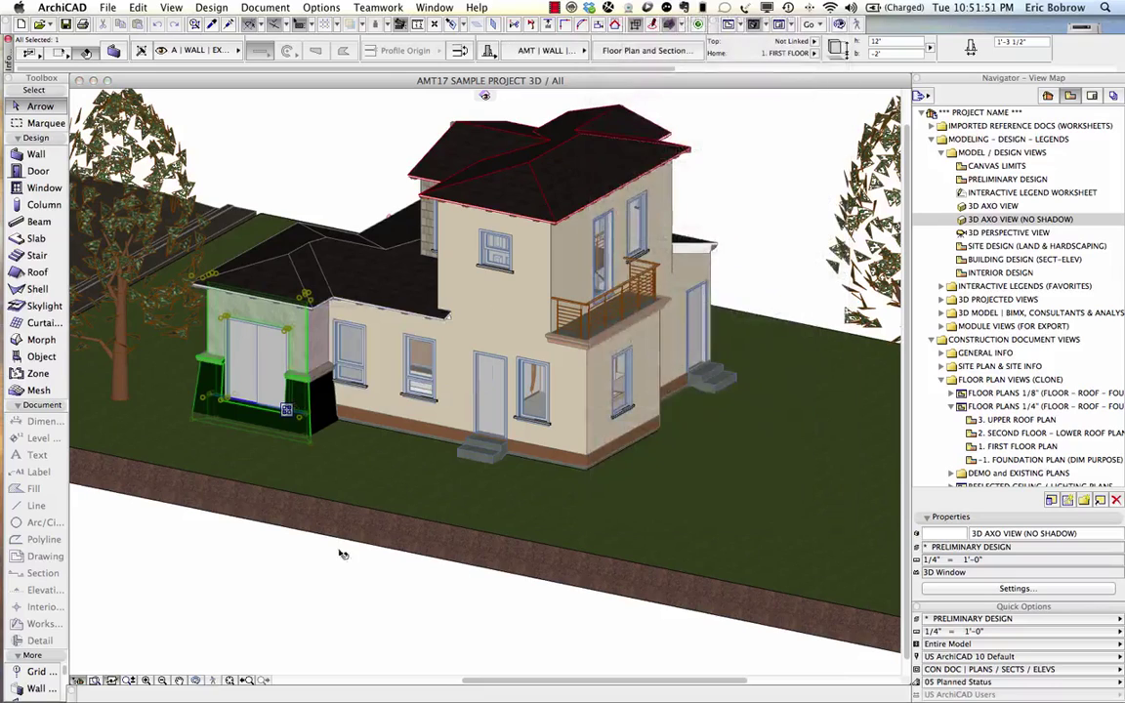
{"action": "right_click", "coordinate": [303, 343]}
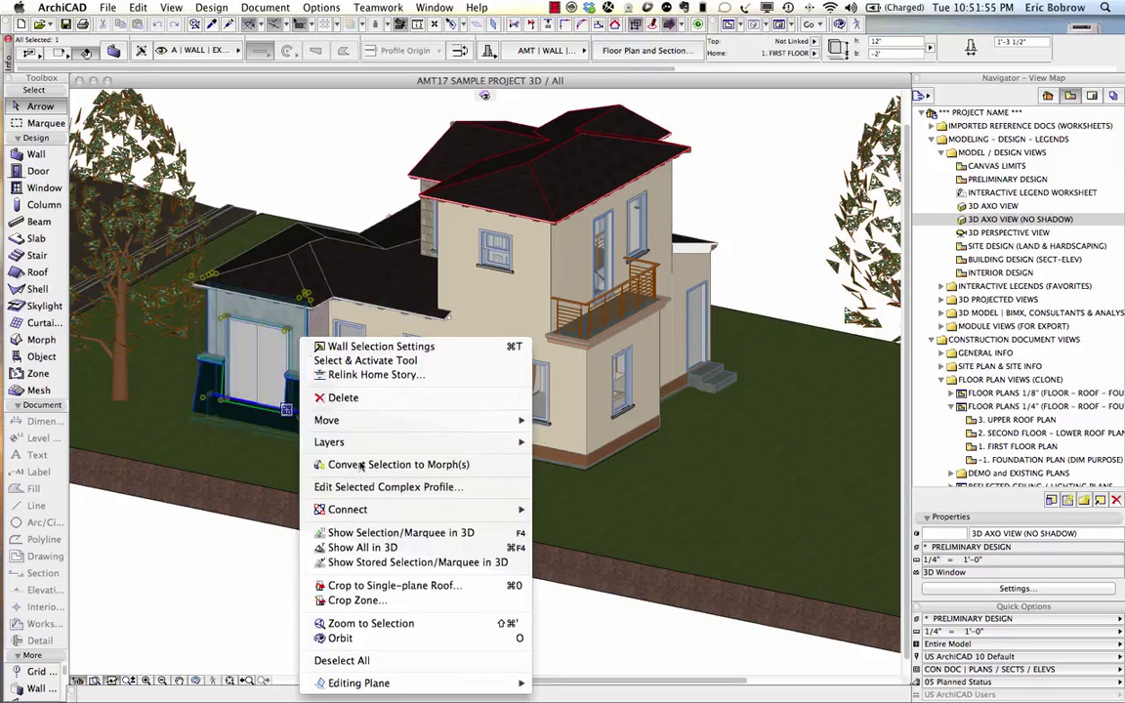
{"action": "left_click", "coordinate": [413, 487]}
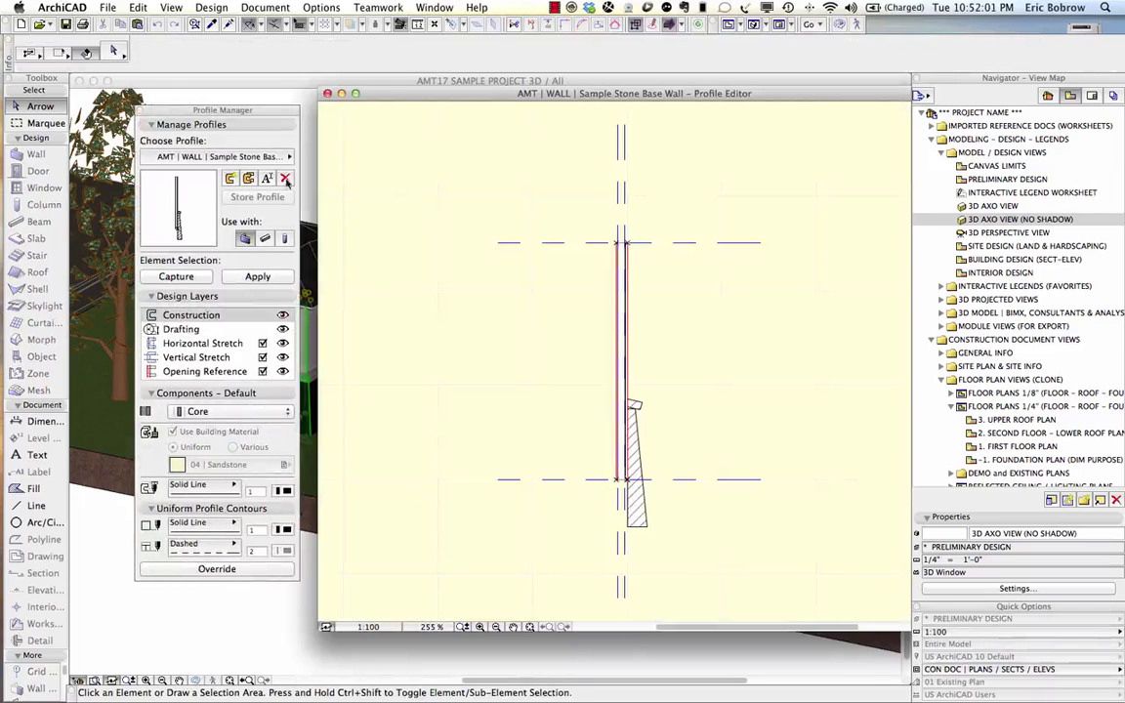
Assign the 41-30 10 | Granite building material to the hatched stone fill
{"action": "left_click", "coordinate": [234, 157]}
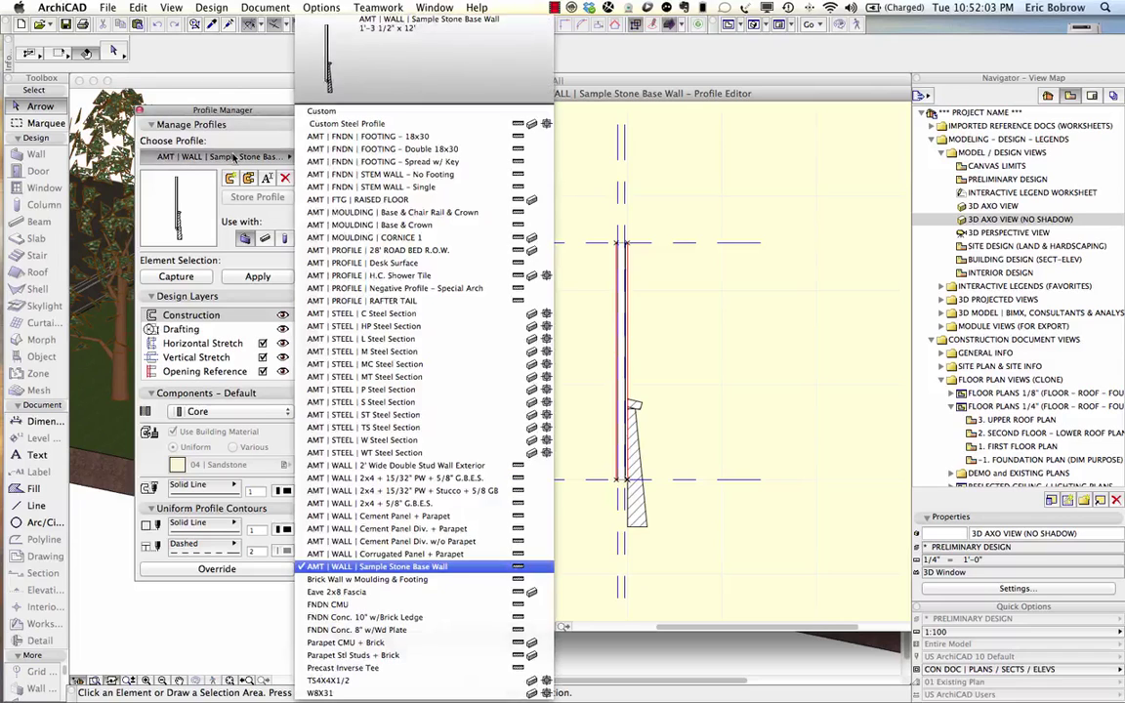
{"action": "left_click", "coordinate": [234, 157]}
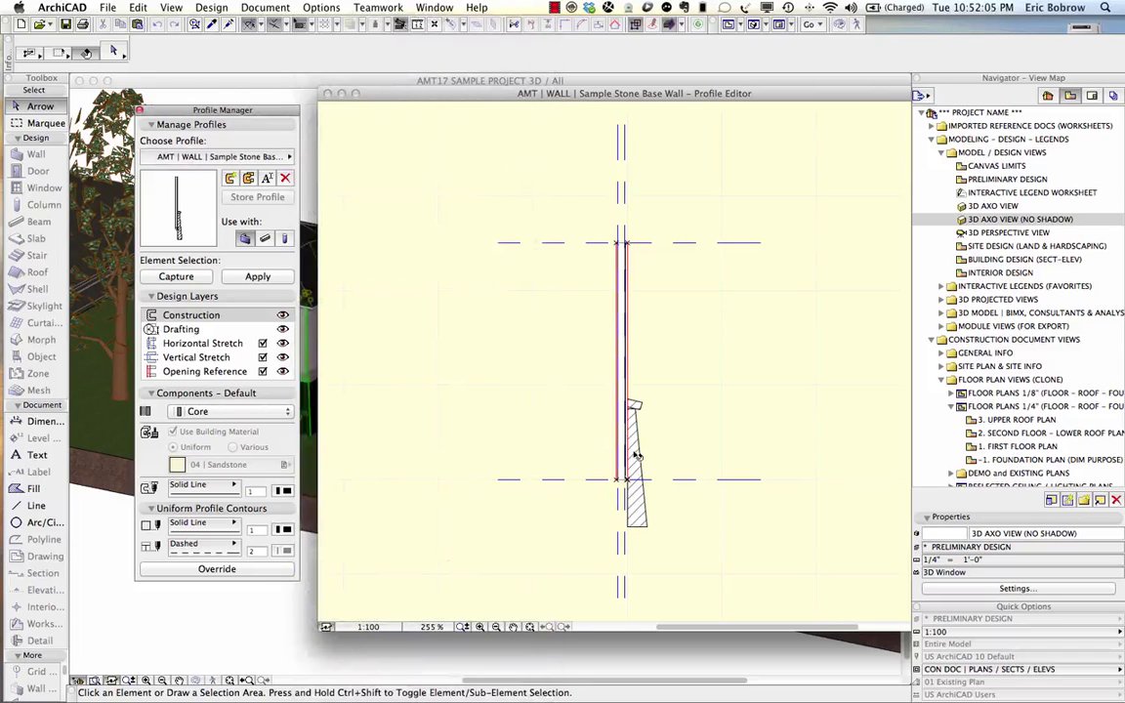
{"action": "left_click", "coordinate": [635, 445]}
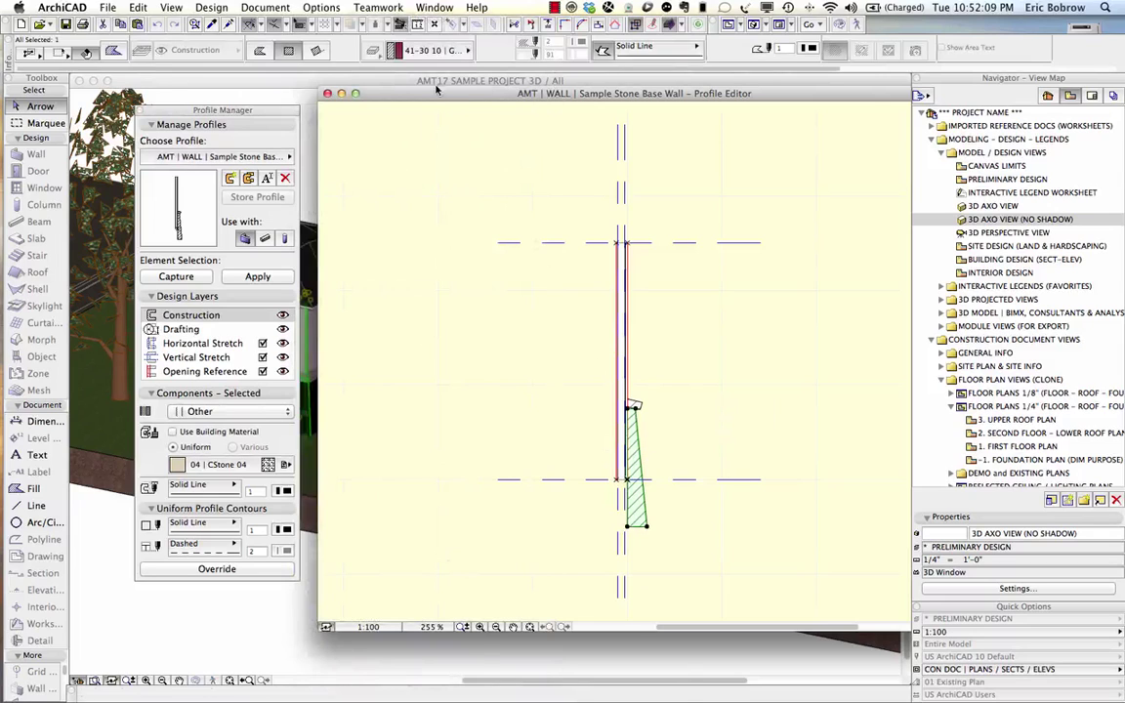
{"action": "left_click", "coordinate": [439, 53]}
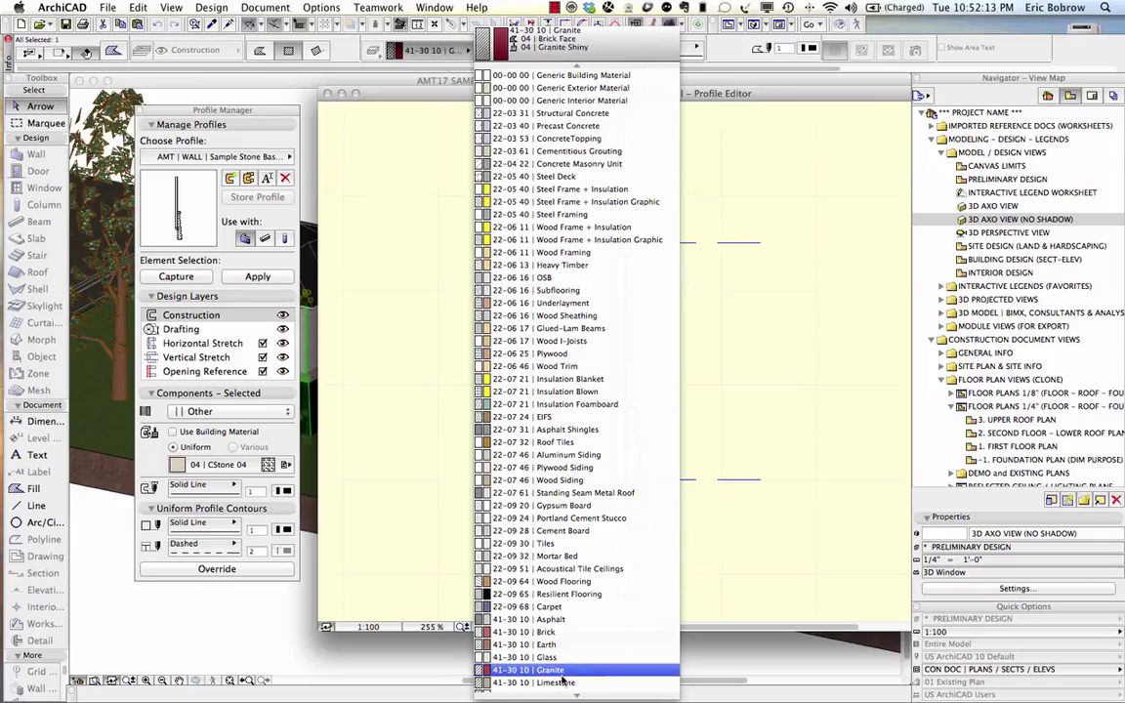
{"action": "left_click", "coordinate": [564, 673]}
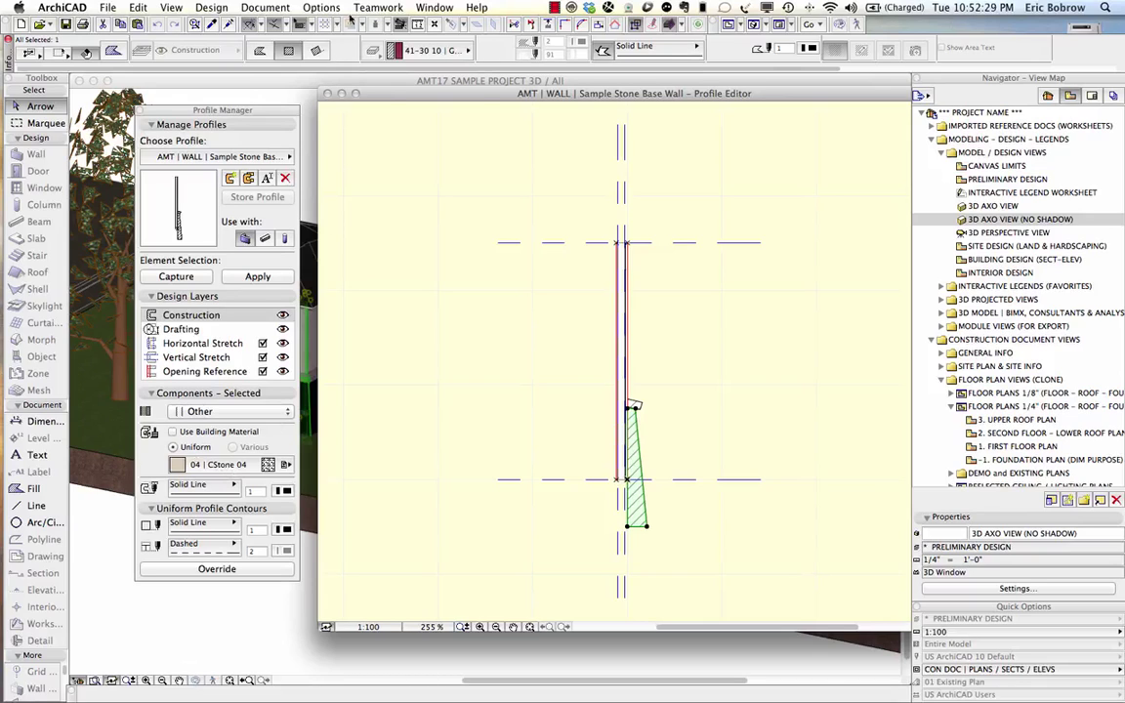
{"action": "left_click", "coordinate": [321, 6]}
{"action": "mouse_move", "coordinate": [371, 25]}
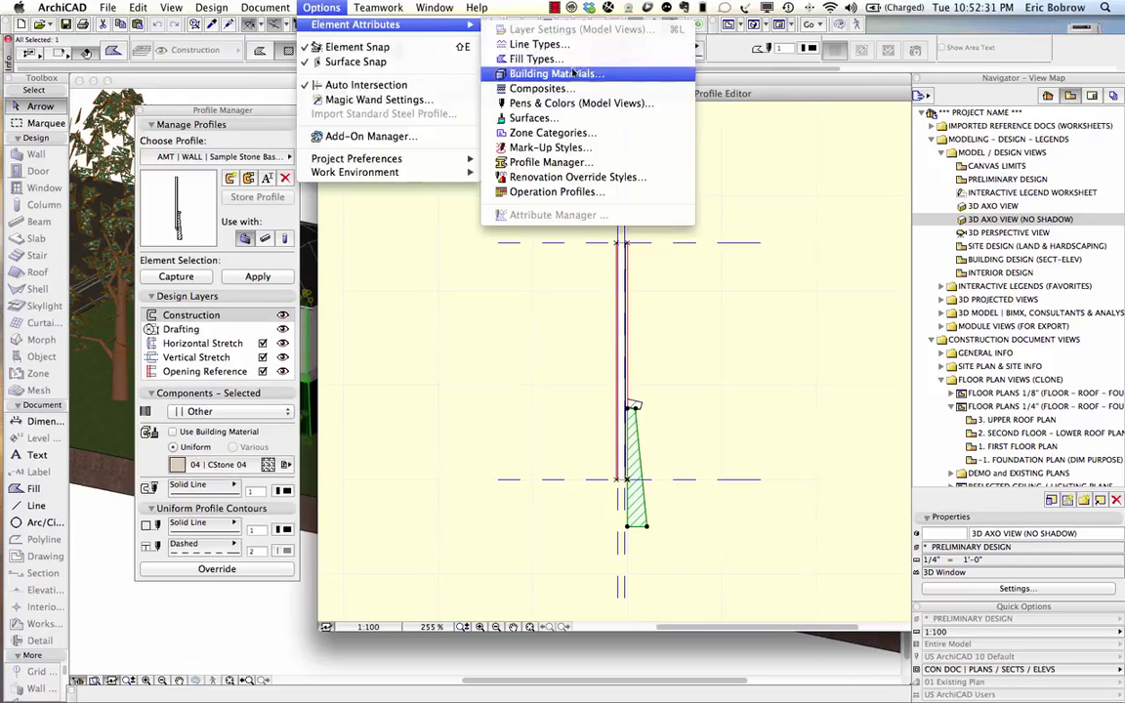
Set the 04 | CStone 04 surface's ambient reflection to 100 and close the Profile Editor
{"action": "left_click", "coordinate": [531, 119]}
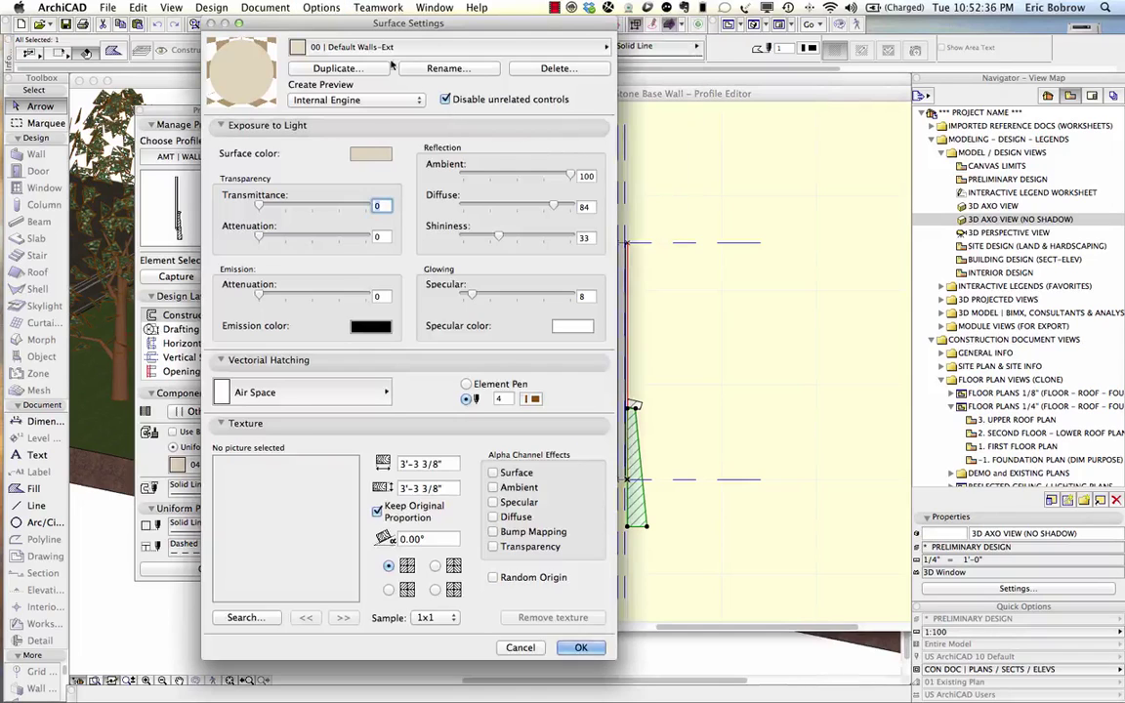
{"action": "left_click", "coordinate": [352, 47]}
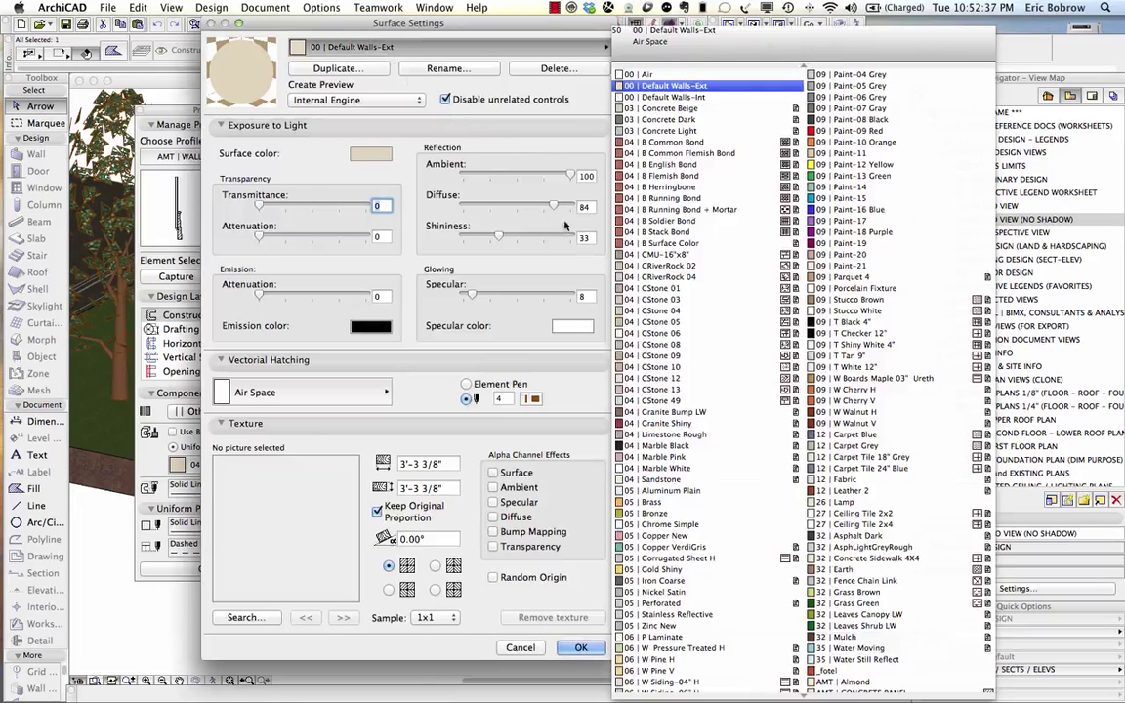
{"action": "left_click", "coordinate": [654, 312]}
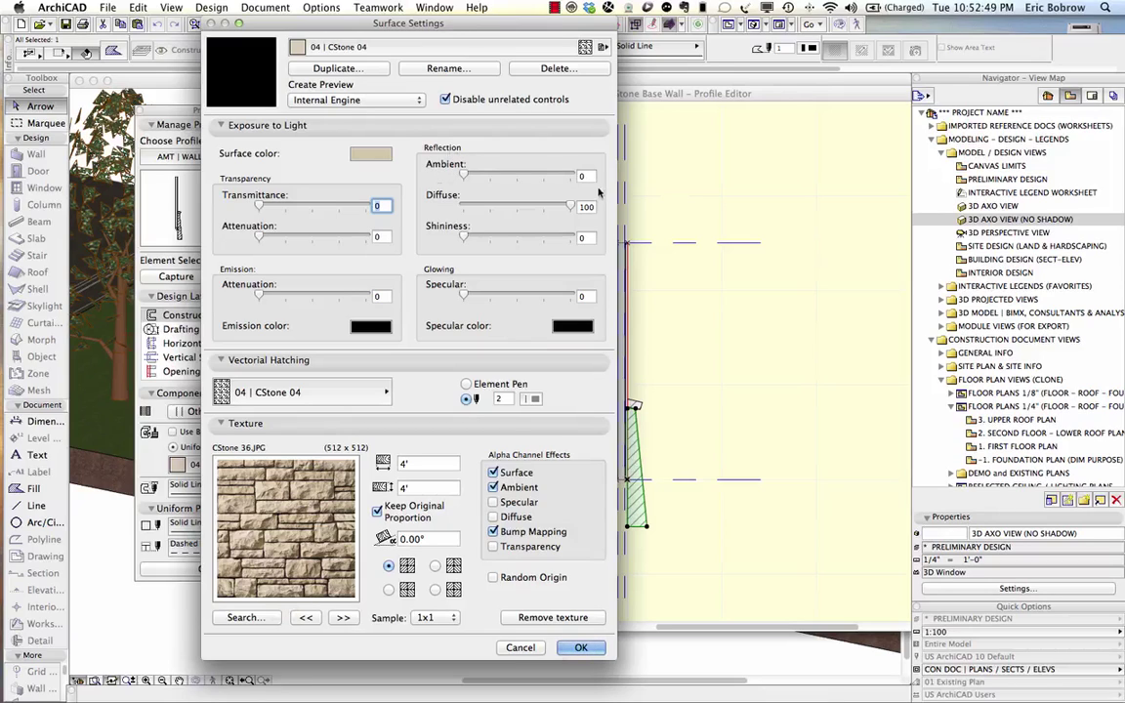
{"action": "left_click_drag", "start_coordinate": [465, 176], "coordinate": [516, 176]}
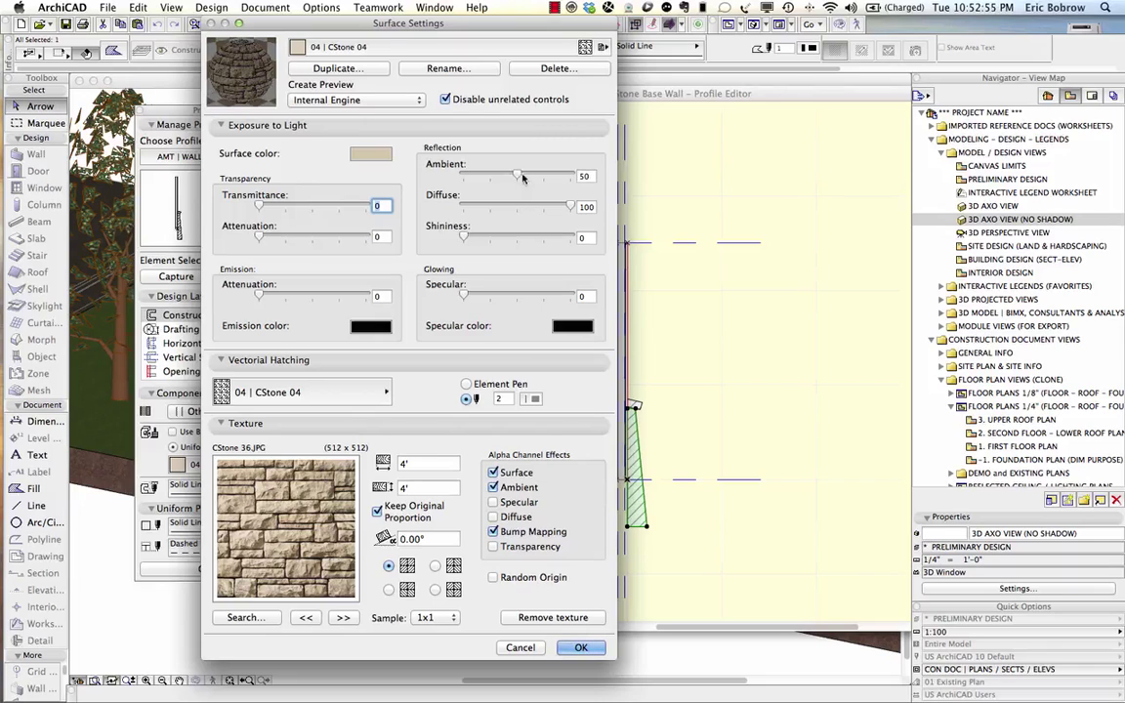
{"action": "left_click_drag", "start_coordinate": [523, 177], "coordinate": [572, 176]}
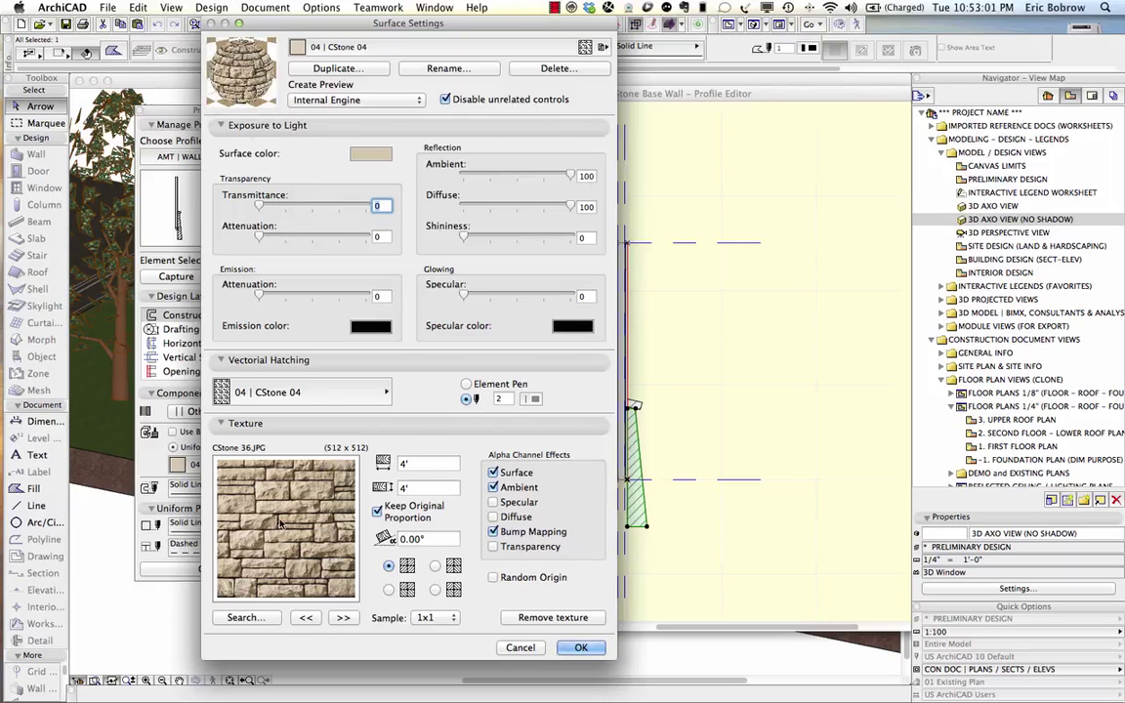
{"action": "key", "text": "Return"}
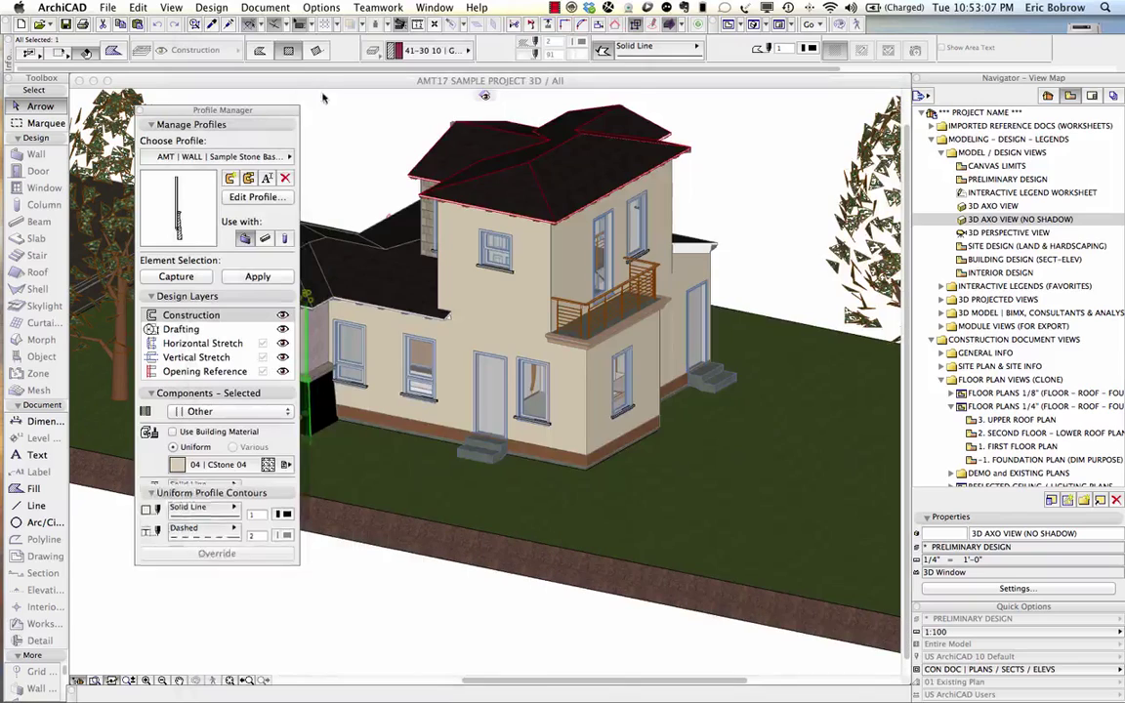
{"action": "key", "text": "super+w"}
Close Profile Manager, select the small left roof and check which surfaces it uses
{"action": "left_click", "coordinate": [143, 110]}
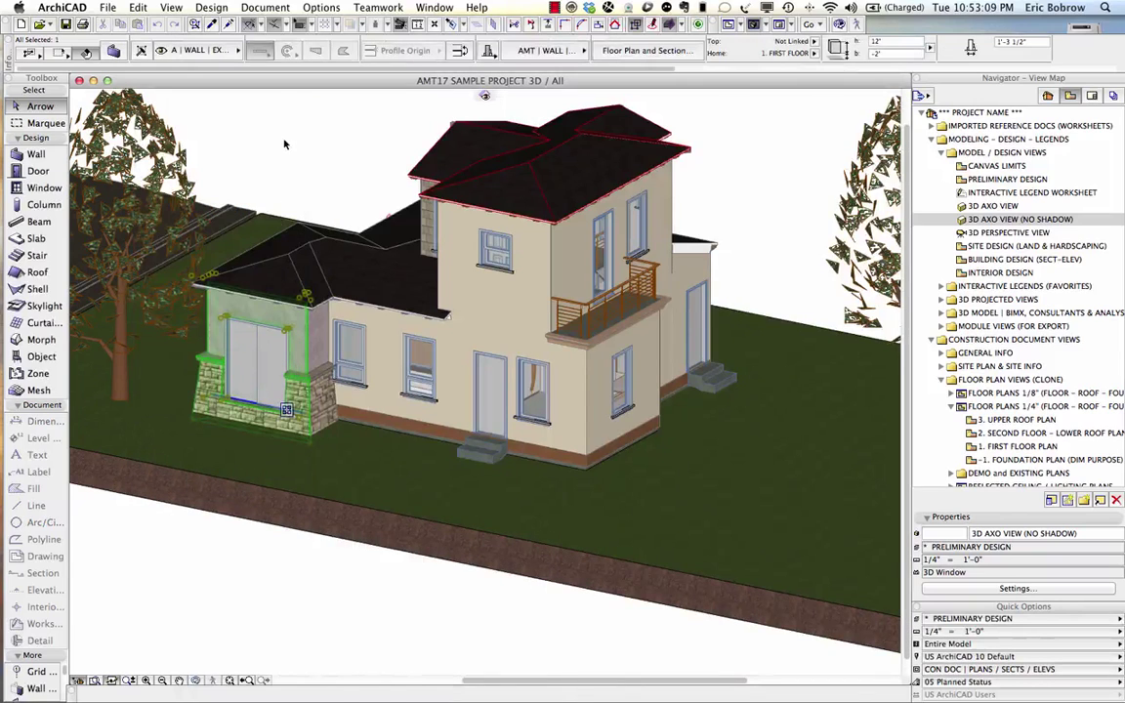
{"action": "left_click", "coordinate": [257, 129]}
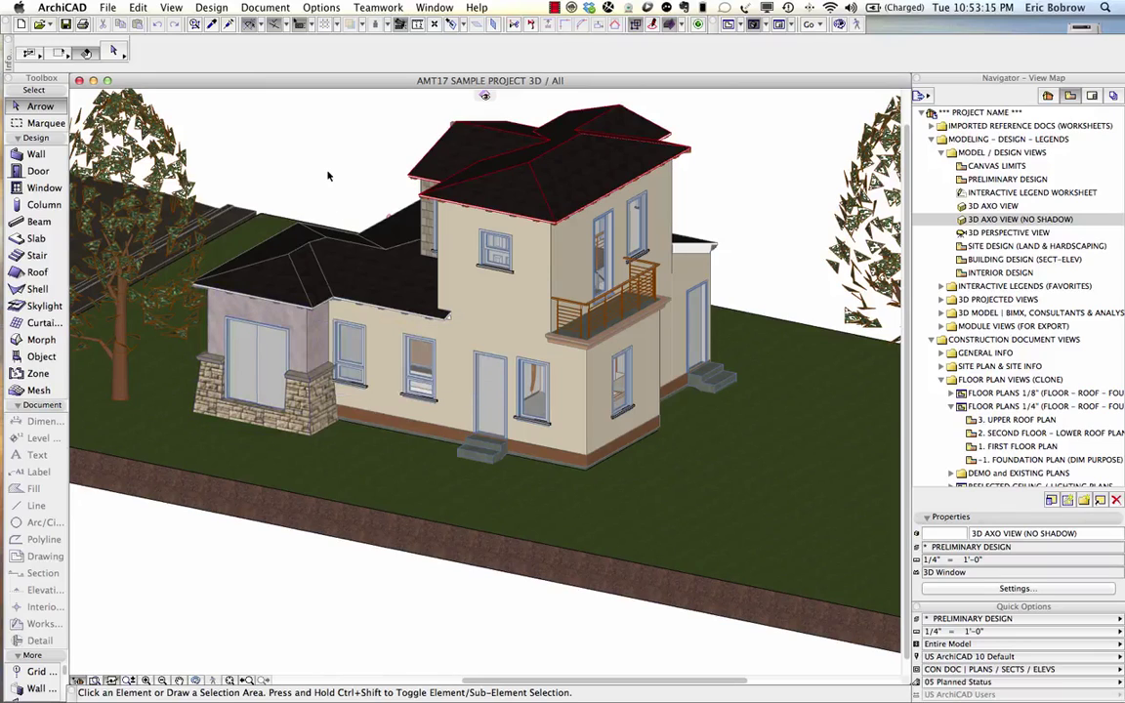
{"action": "left_click", "coordinate": [284, 276]}
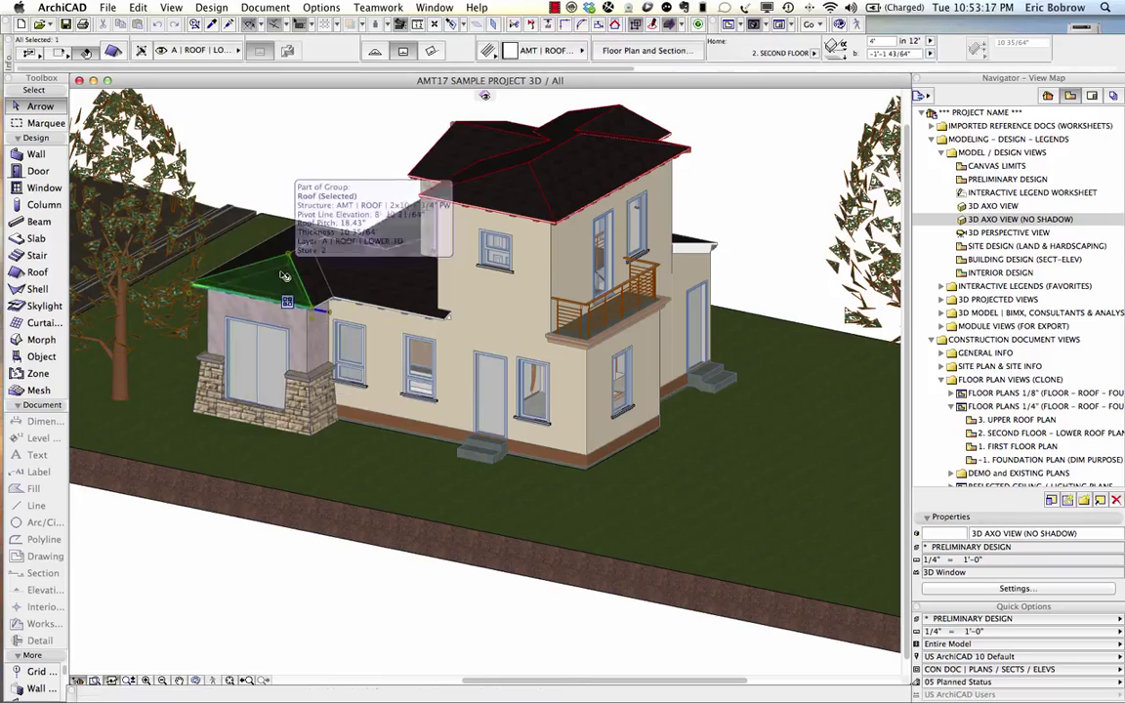
{"action": "scroll", "coordinate": [762, 54], "scroll_direction": "right", "scroll_amount": 5}
{"action": "scroll", "coordinate": [782, 54], "scroll_direction": "right", "scroll_amount": 5}
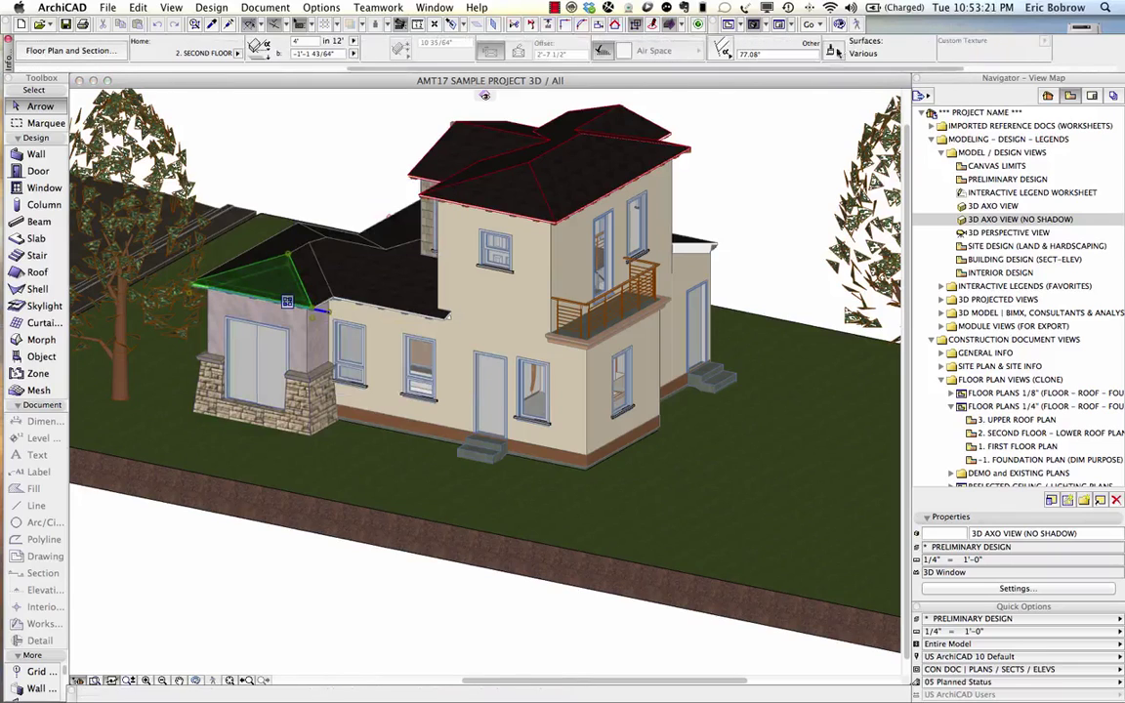
{"action": "left_click", "coordinate": [838, 53]}
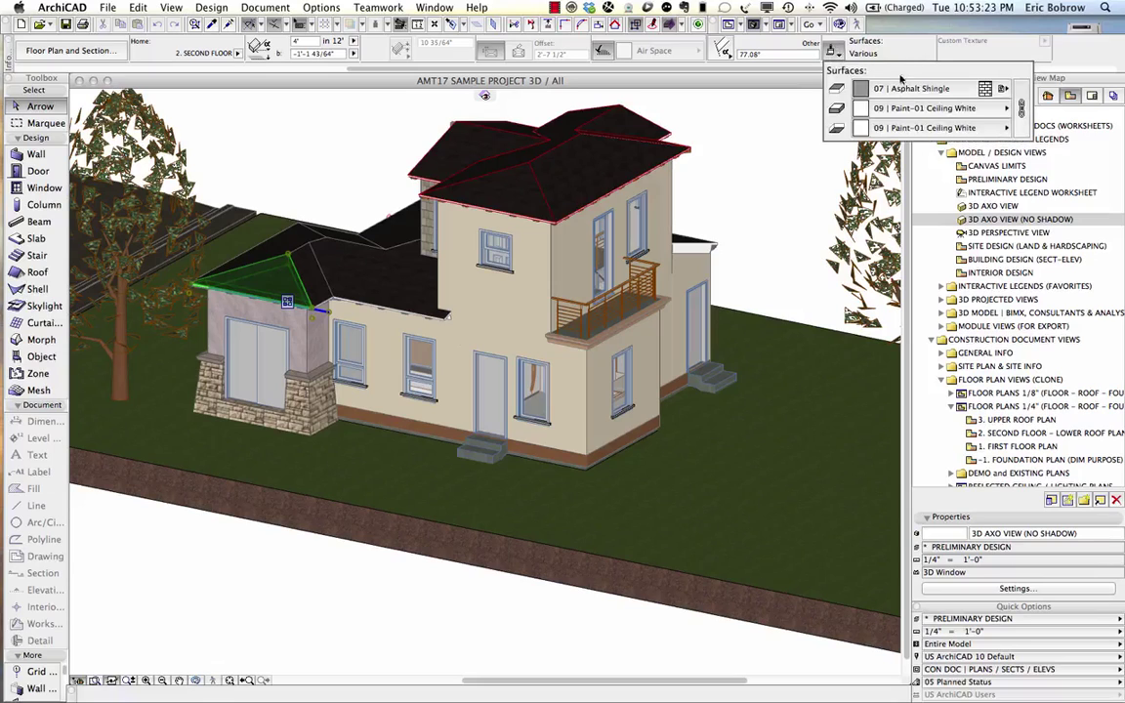
{"action": "left_click", "coordinate": [816, 54]}
Set the 07 | Asphalt Shingle surface's ambient reflection to 100 in Surface Settings
{"action": "left_click", "coordinate": [320, 8]}
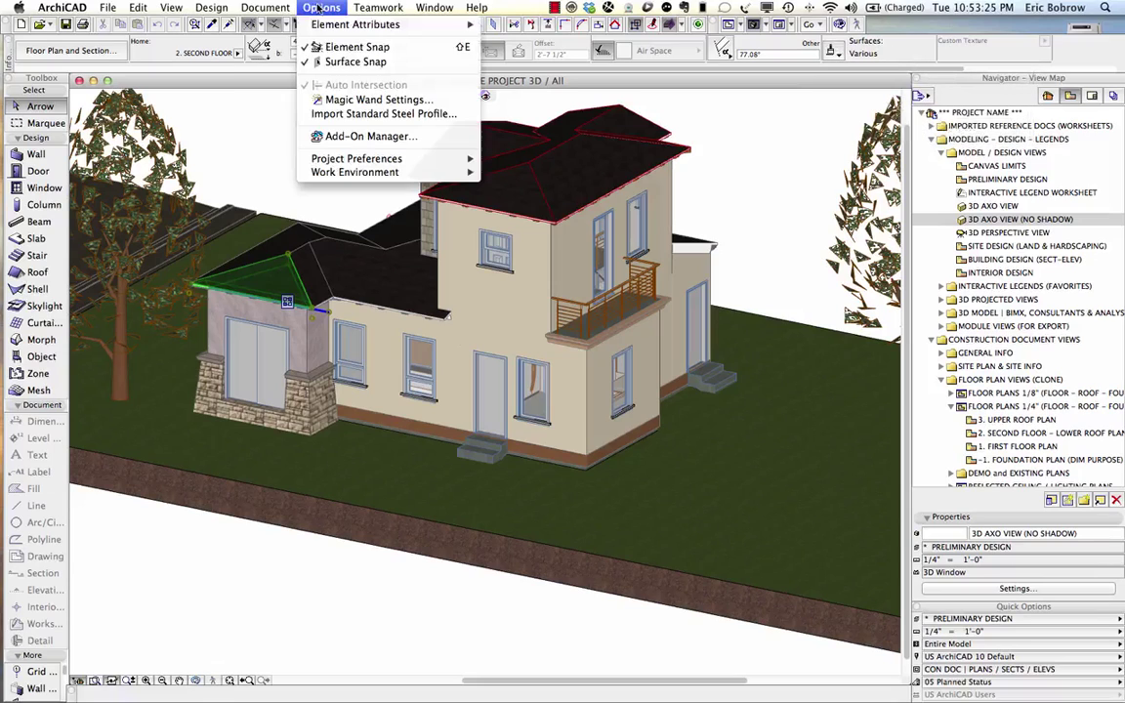
{"action": "mouse_move", "coordinate": [354, 24]}
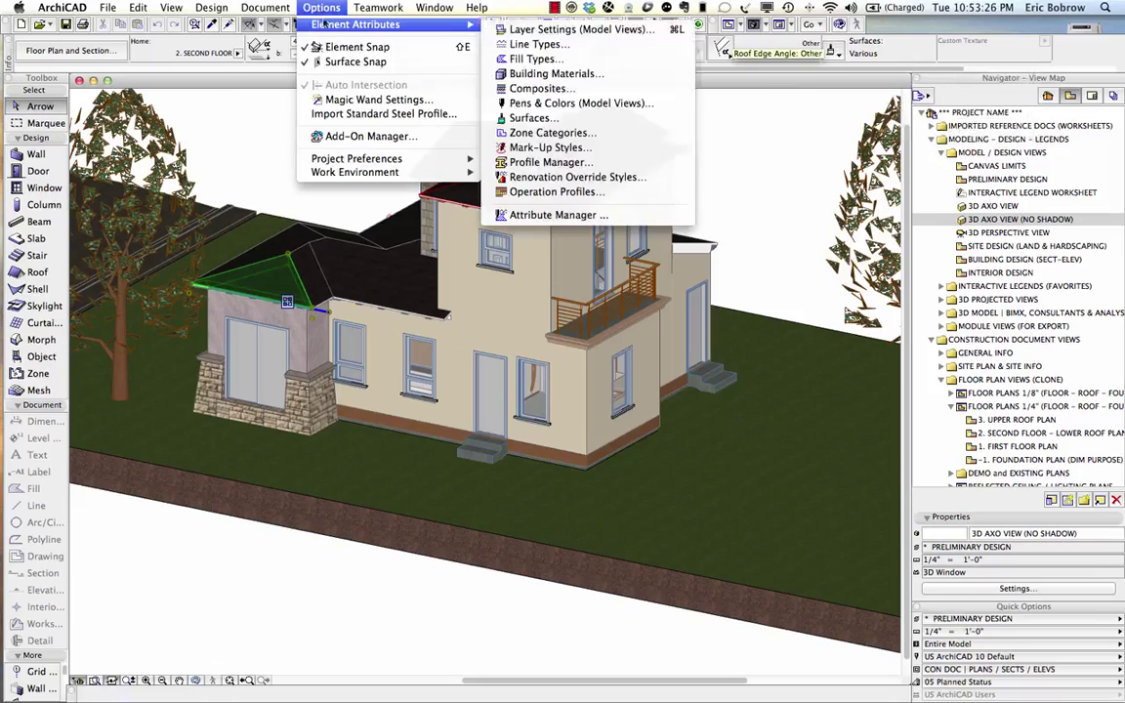
{"action": "left_click", "coordinate": [556, 118]}
{"action": "left_click", "coordinate": [462, 53]}
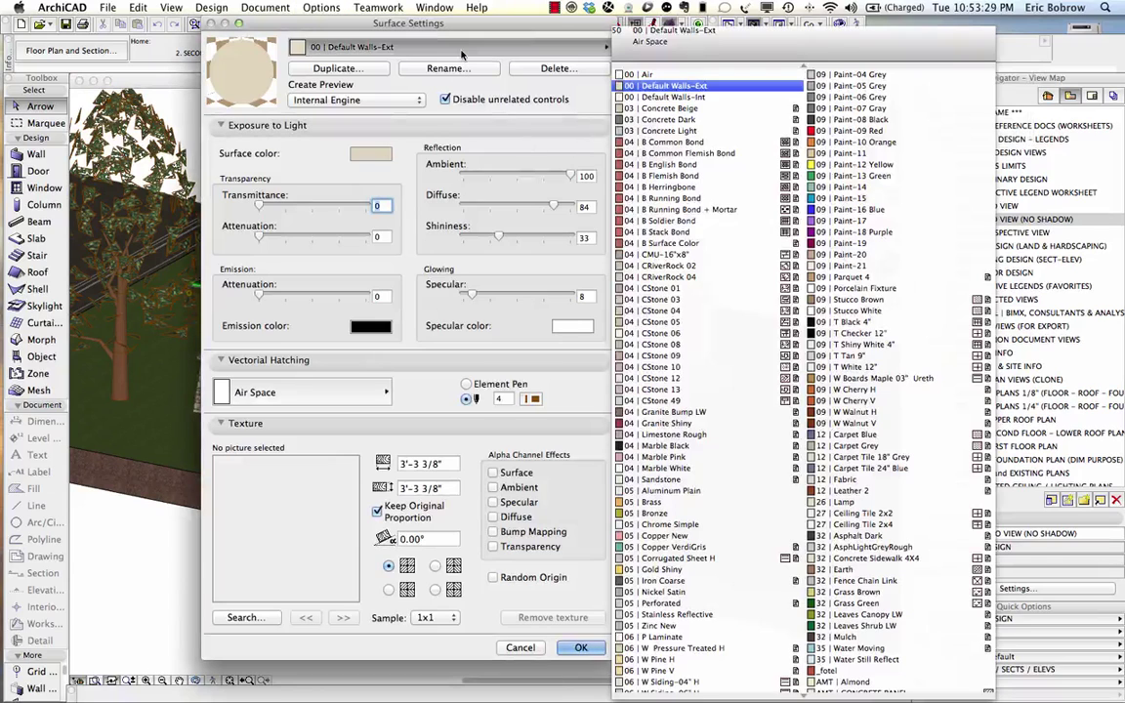
{"action": "scroll", "coordinate": [698, 532], "scroll_direction": "down", "scroll_amount": 4}
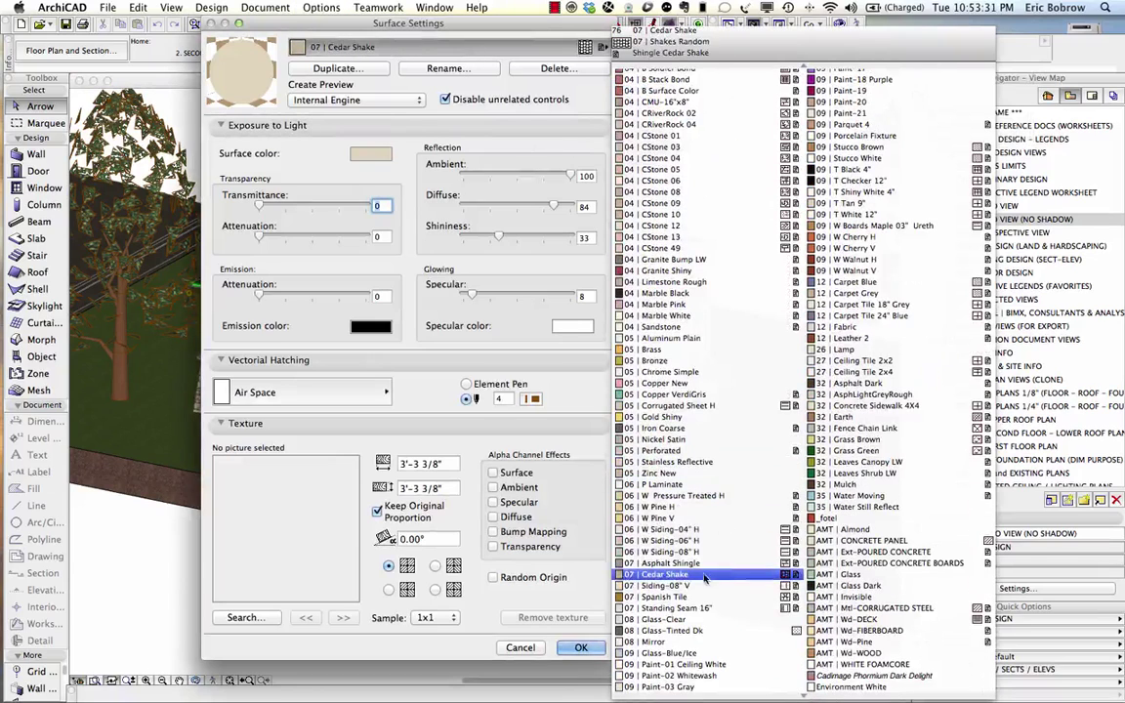
{"action": "left_click", "coordinate": [674, 564]}
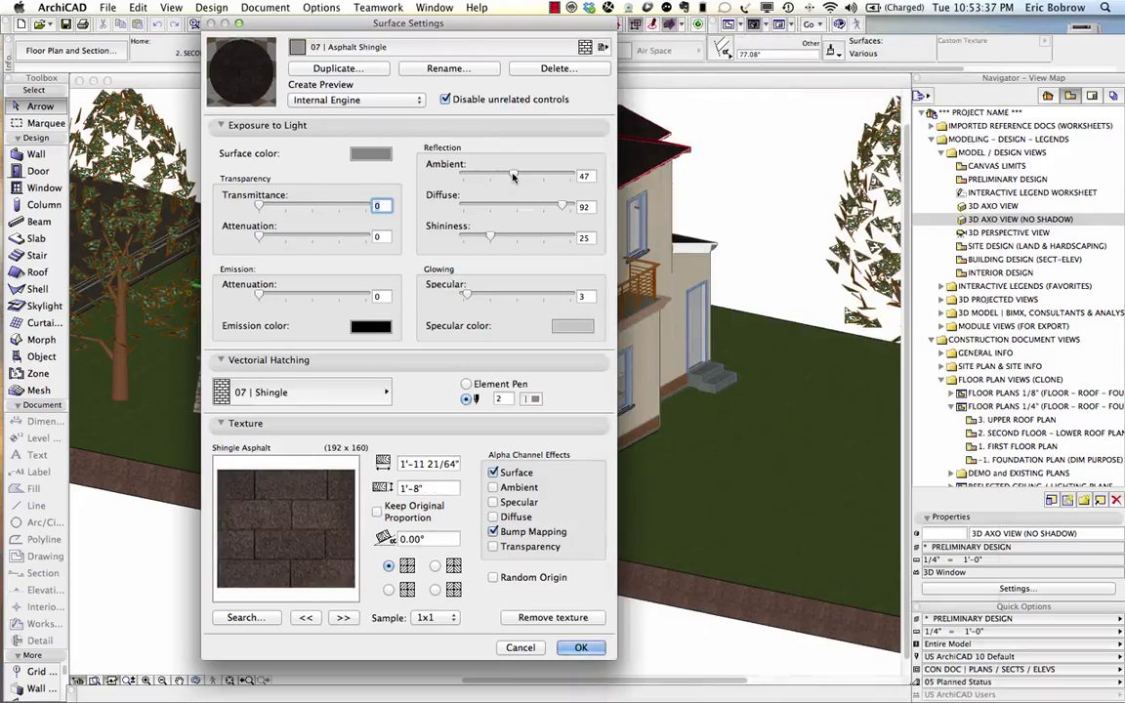
{"action": "left_click_drag", "start_coordinate": [512, 175], "coordinate": [572, 176]}
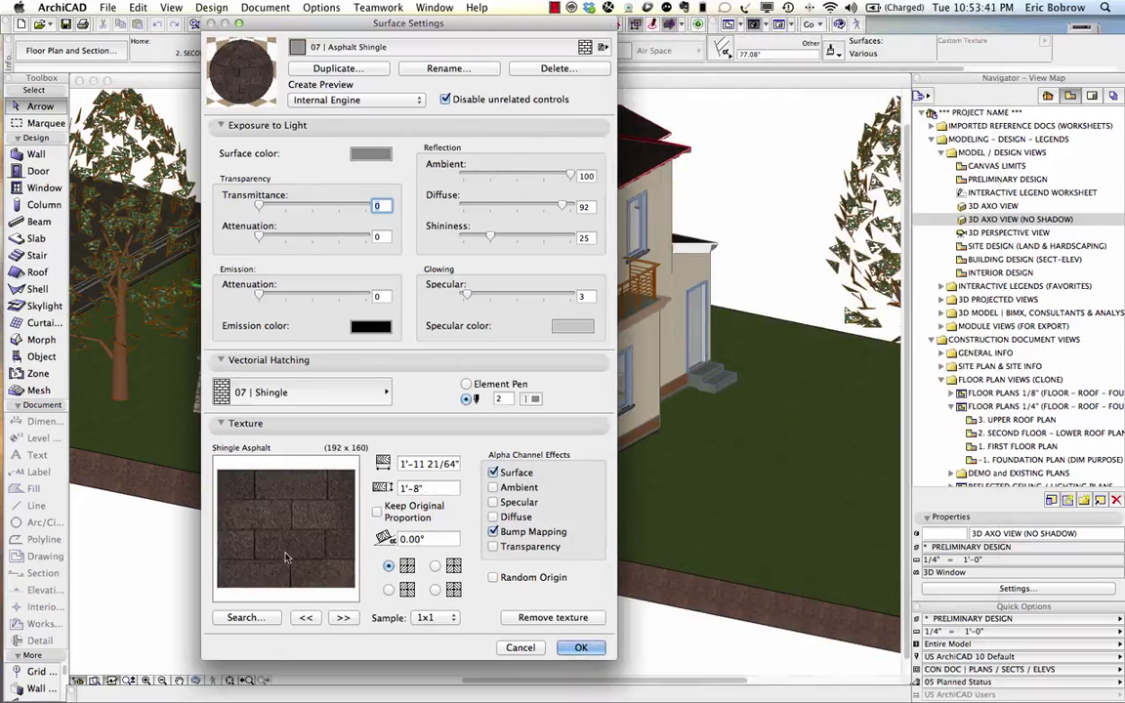
{"action": "left_click", "coordinate": [580, 651]}
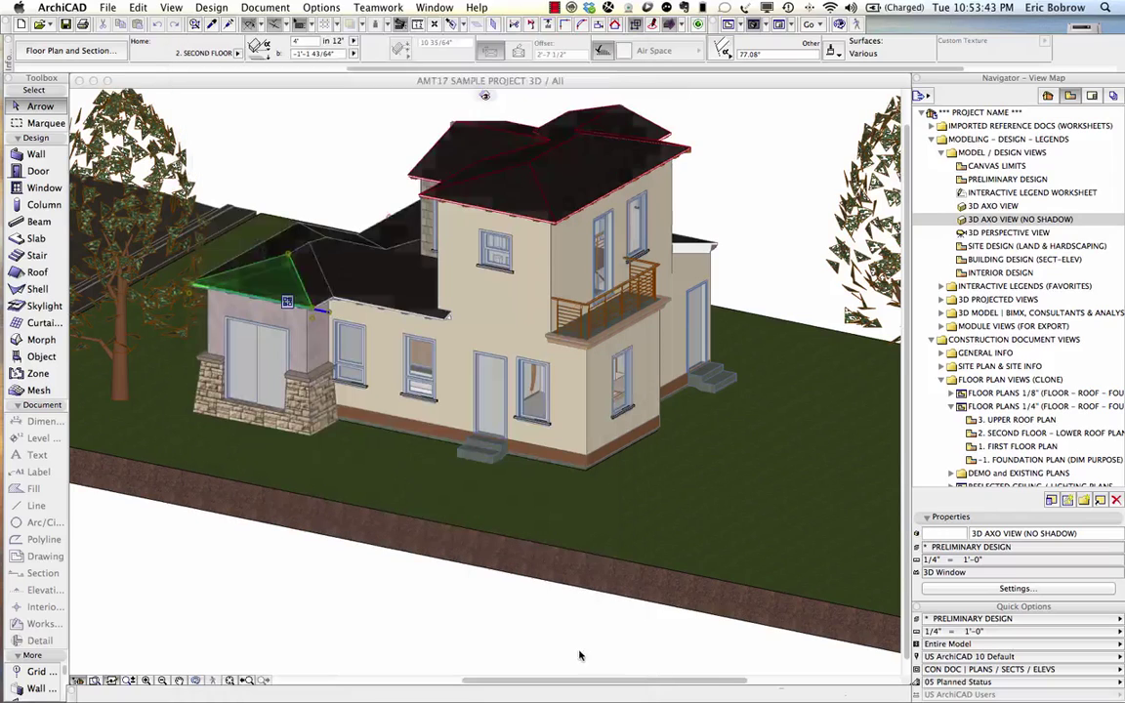
Select the ground terrain mesh and check which surfaces it uses
{"action": "left_click", "coordinate": [335, 180]}
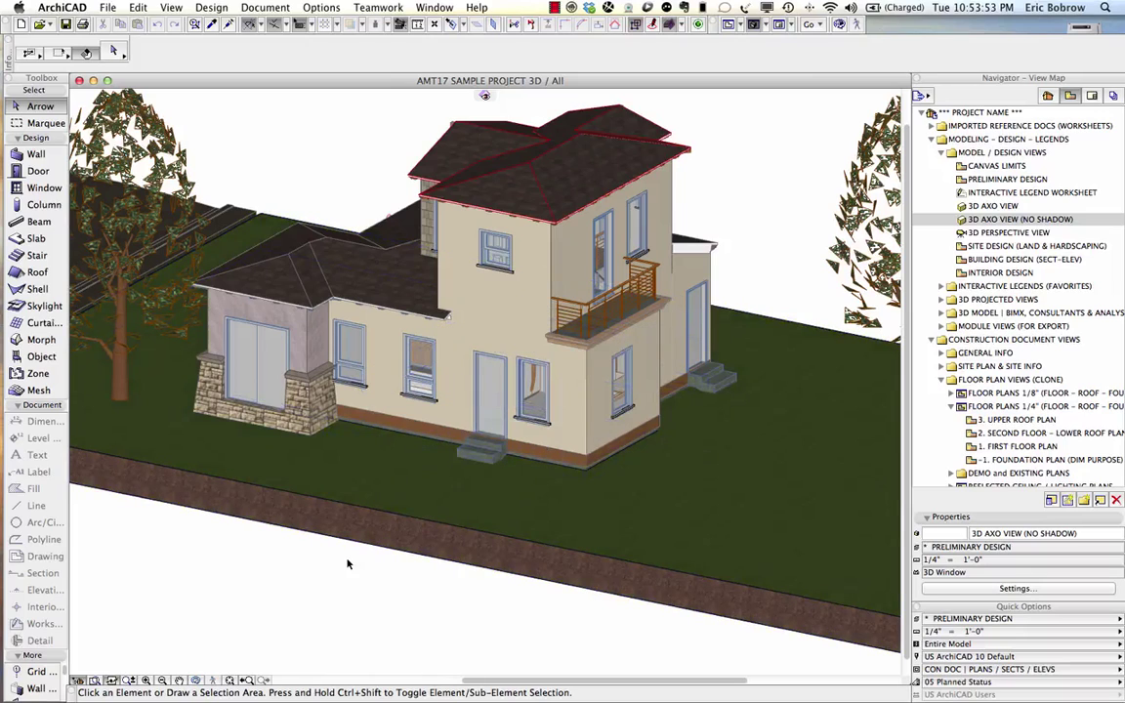
{"action": "left_click", "coordinate": [340, 457]}
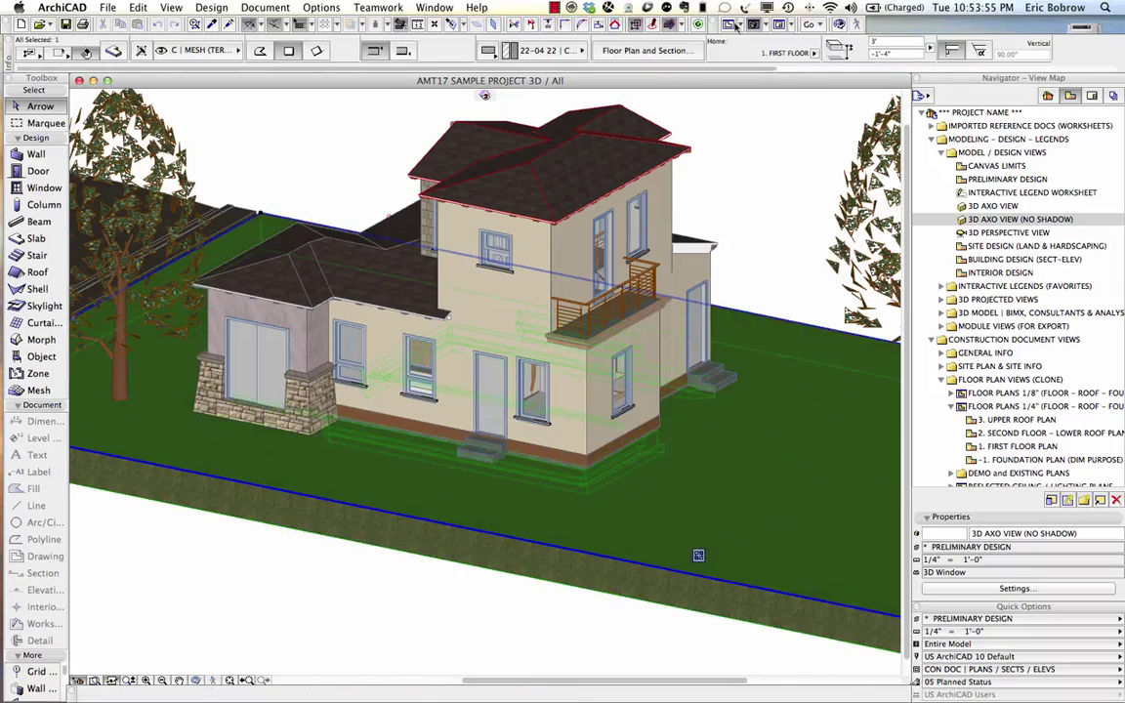
{"action": "left_click_drag", "start_coordinate": [684, 64], "coordinate": [998, 65]}
{"action": "left_click", "coordinate": [722, 51]}
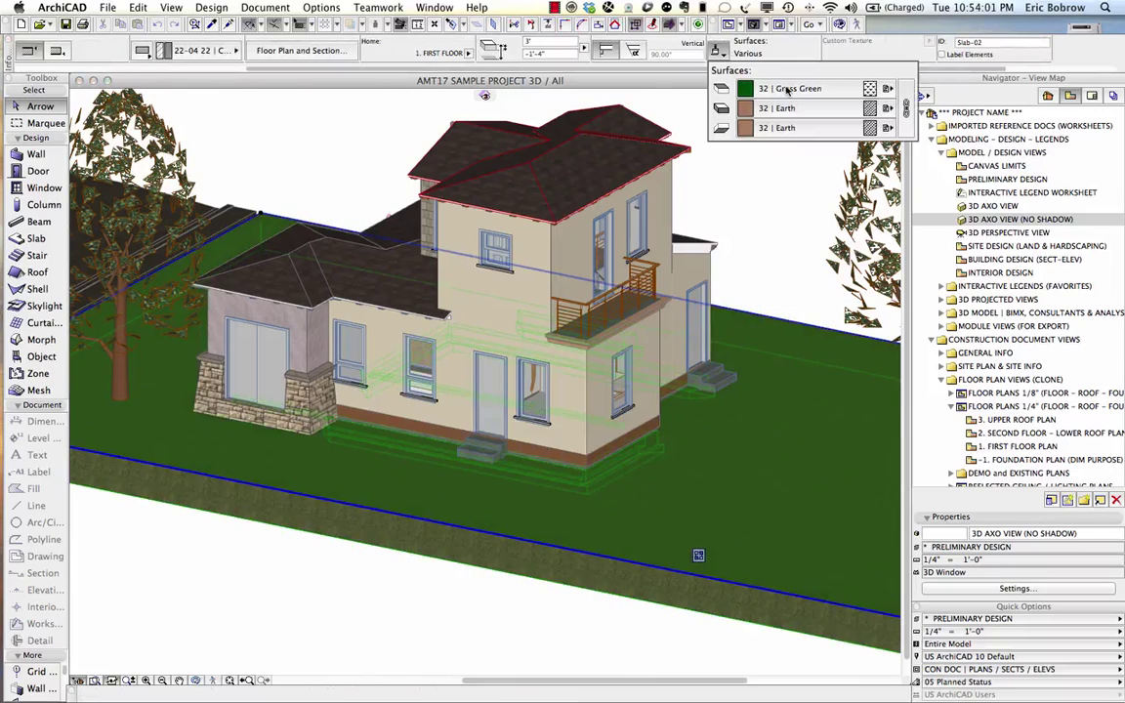
{"action": "left_click", "coordinate": [613, 77]}
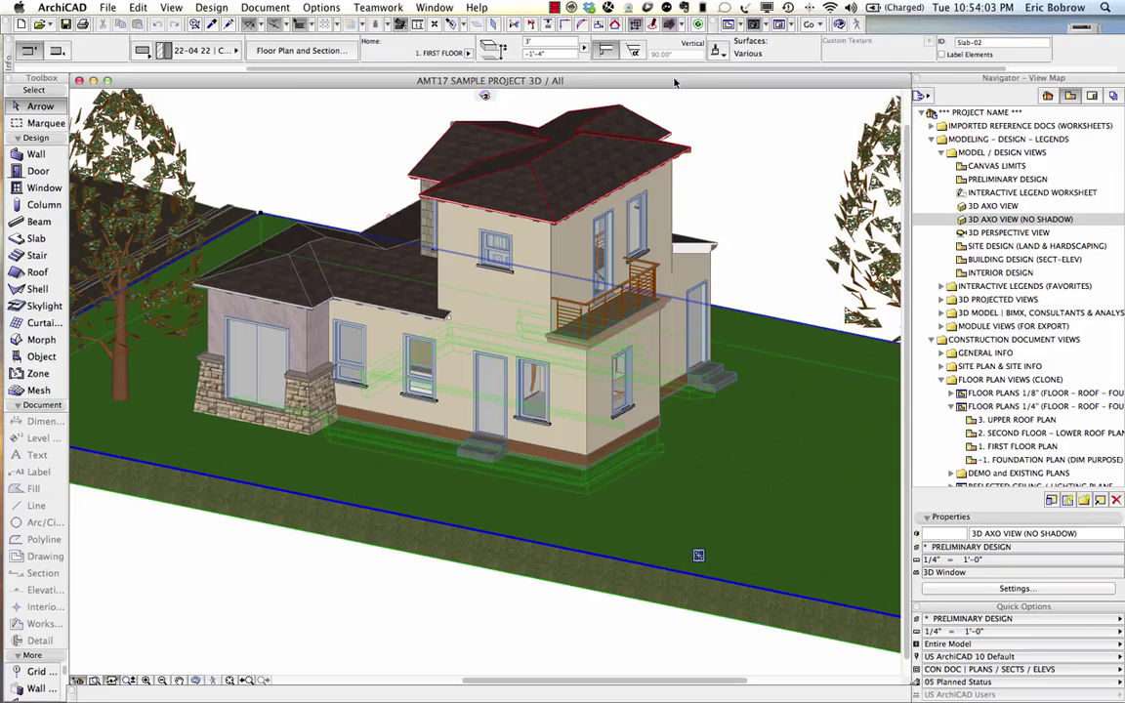
Raise the 32 | Grass Green surface's ambient reflection from 77 to 100
{"action": "left_click", "coordinate": [321, 7]}
{"action": "mouse_move", "coordinate": [361, 25]}
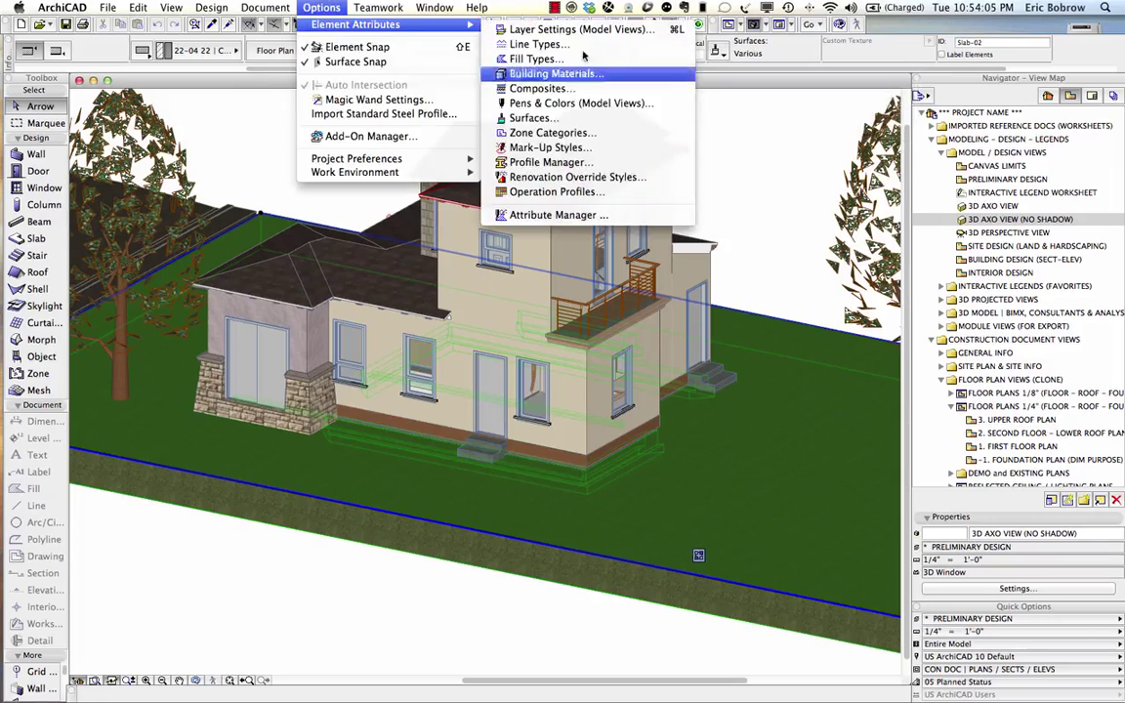
{"action": "left_click", "coordinate": [532, 118]}
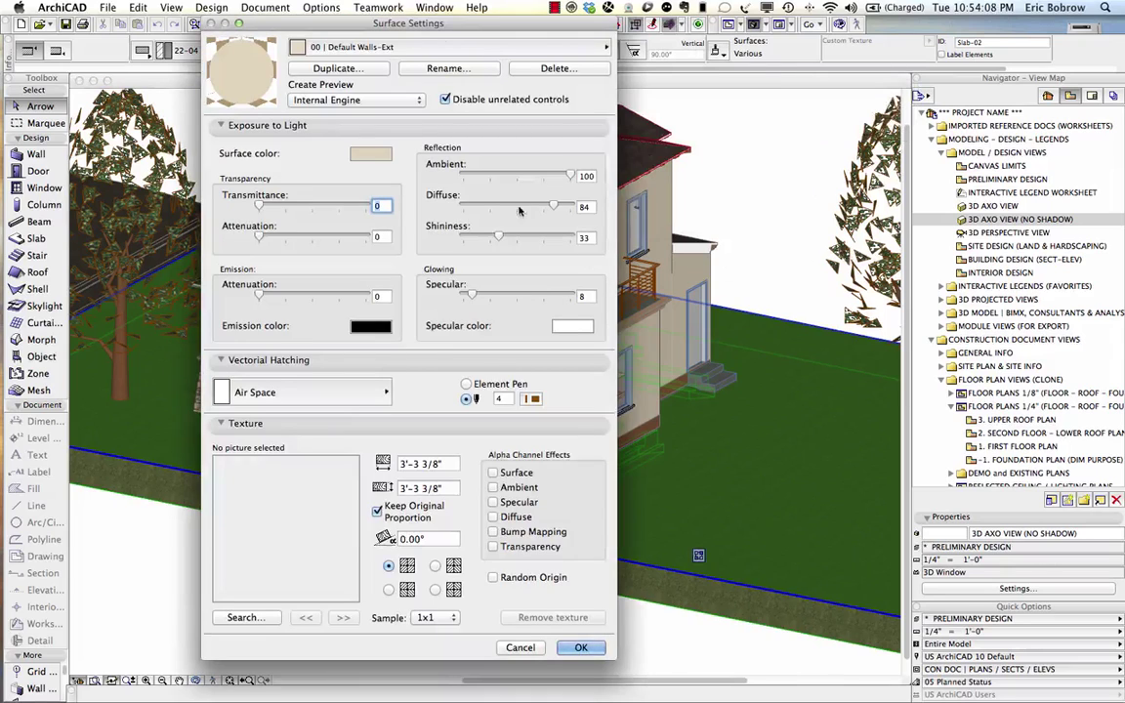
{"action": "left_click", "coordinate": [408, 44]}
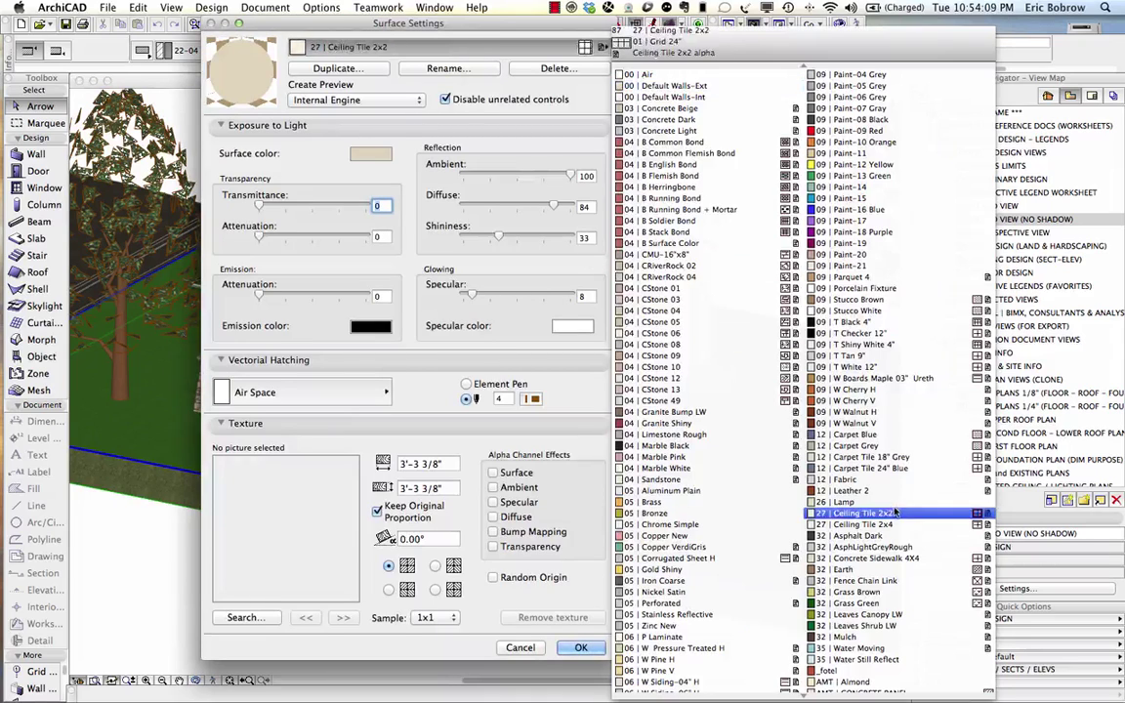
{"action": "left_click", "coordinate": [852, 587]}
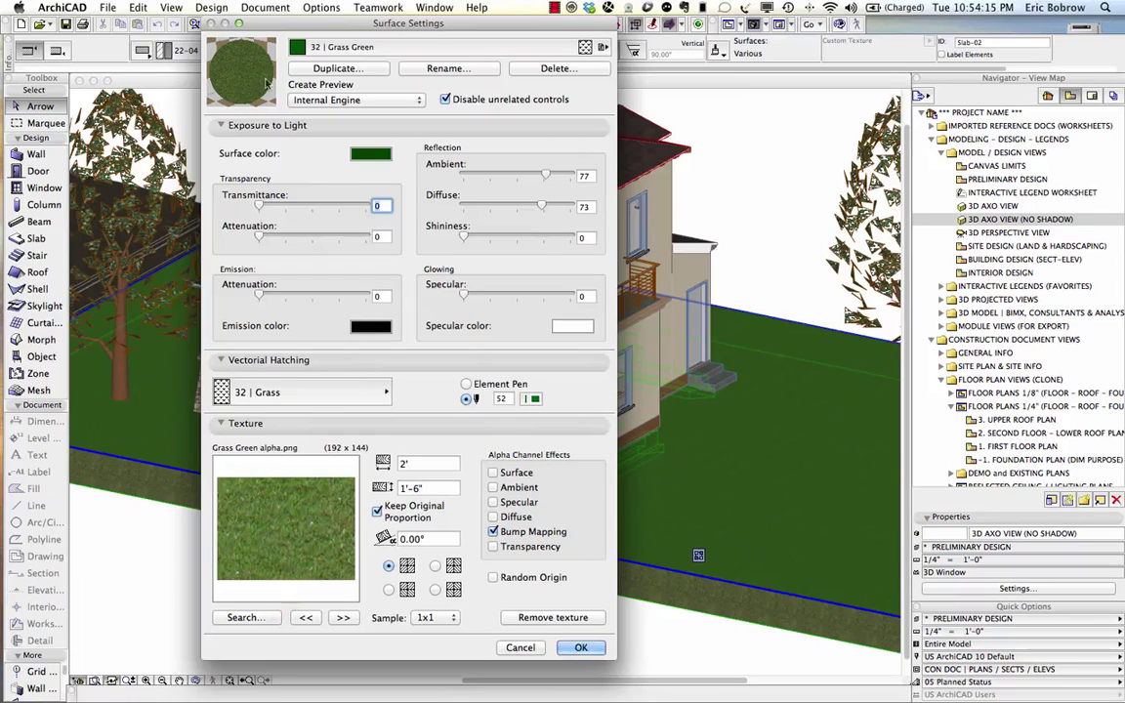
{"action": "left_click_drag", "start_coordinate": [545, 175], "coordinate": [571, 175]}
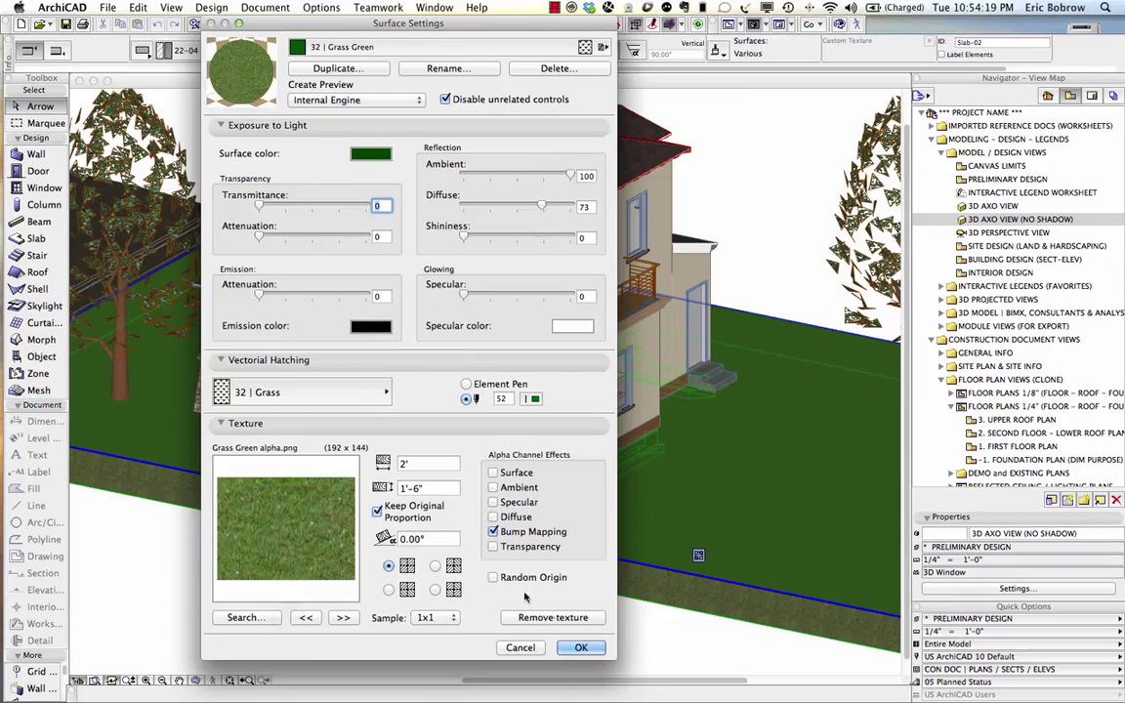
{"action": "left_click", "coordinate": [581, 647]}
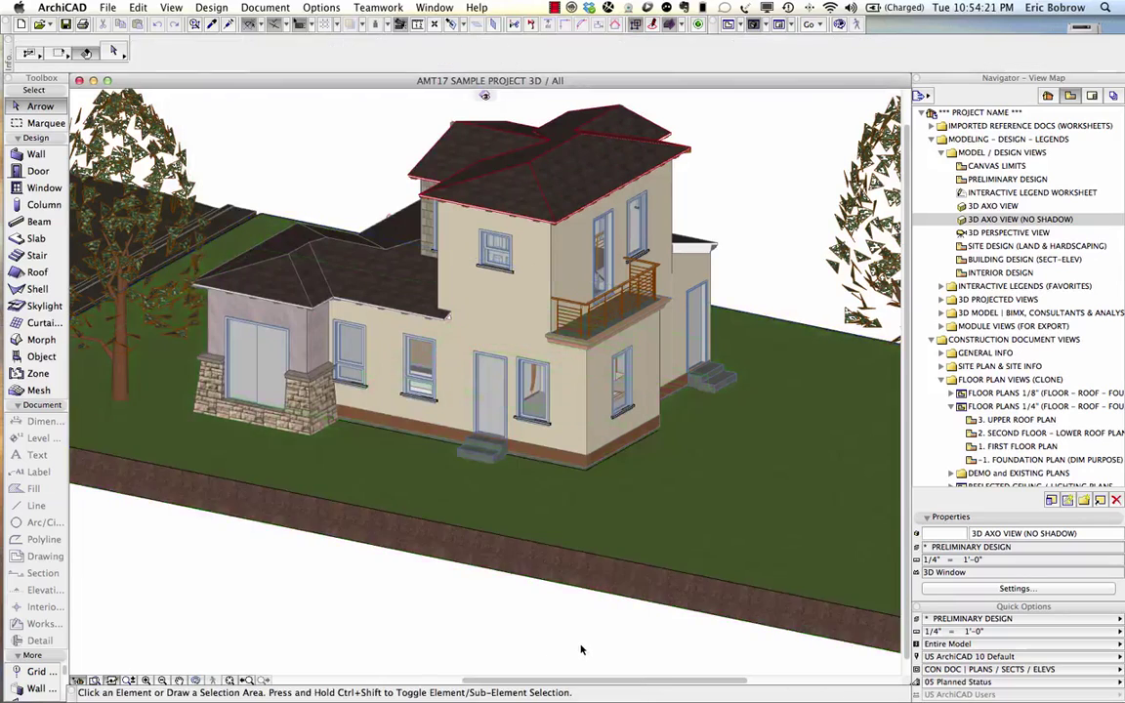
Deselect the terrain and bring up Surface Settings on 32 | Grass Green (ambient 100, diffuse 73)
{"action": "left_click", "coordinate": [581, 649]}
{"action": "left_click", "coordinate": [322, 8]}
{"action": "mouse_move", "coordinate": [310, 25]}
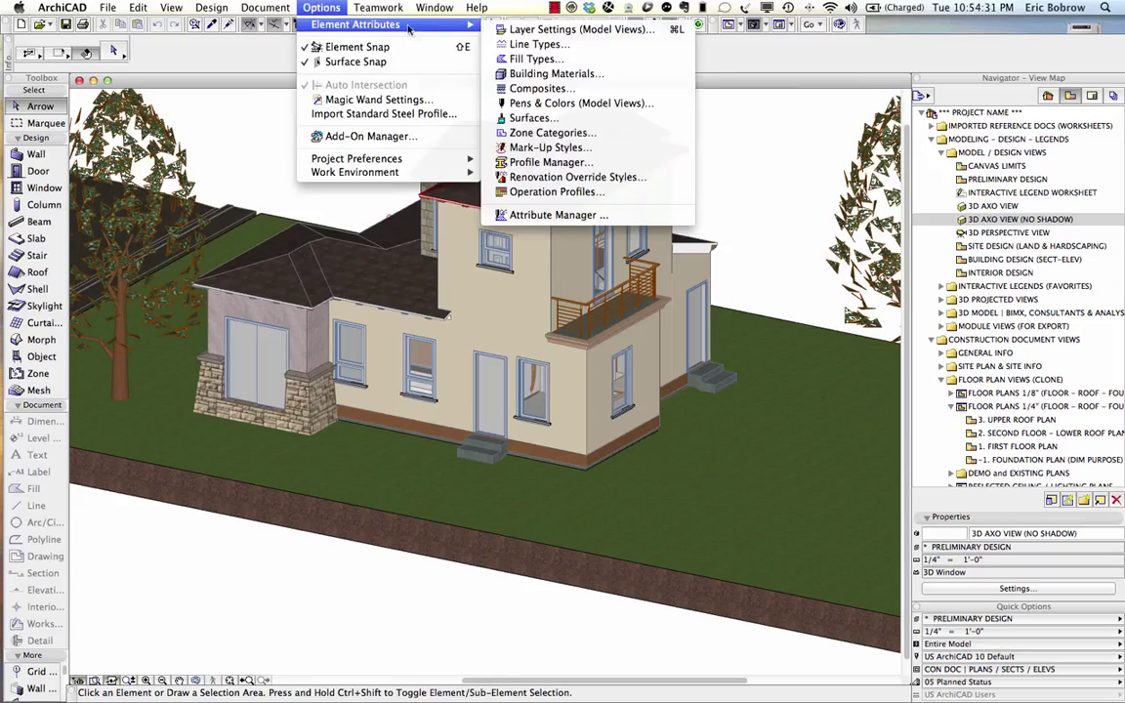
{"action": "left_click", "coordinate": [533, 118]}
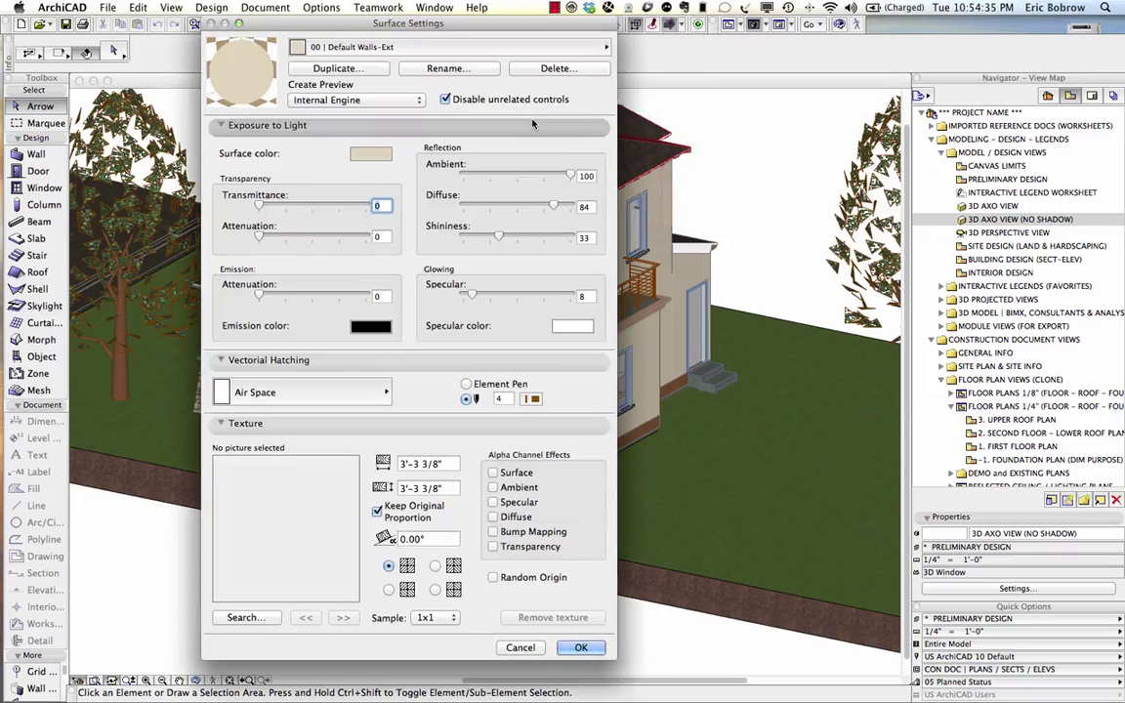
{"action": "left_click", "coordinate": [356, 47]}
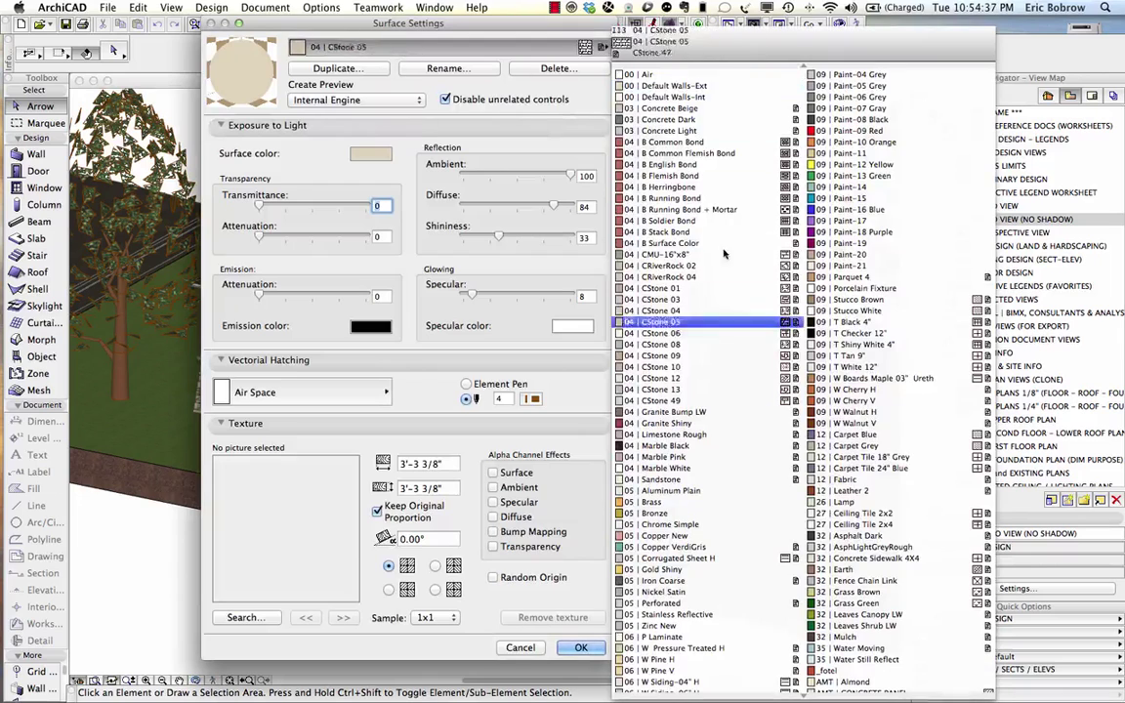
{"action": "left_click", "coordinate": [849, 602]}
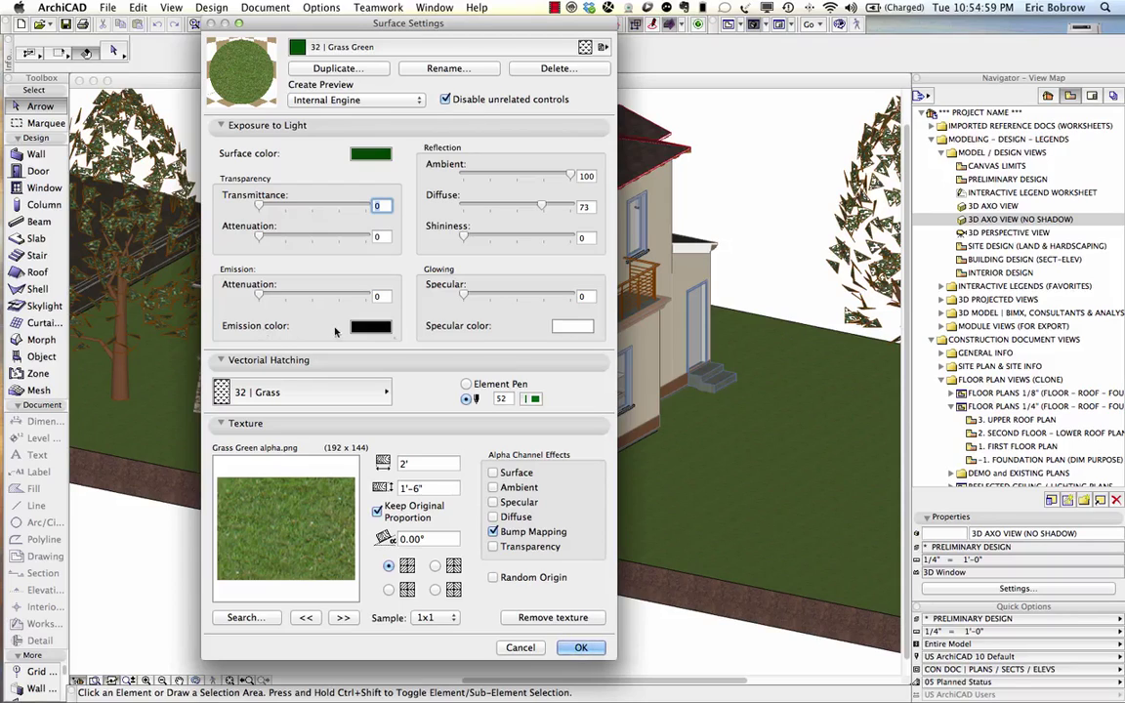
Adjust Grass Green's emission colour from white through grey, settling on dark grey
{"action": "left_click", "coordinate": [376, 328]}
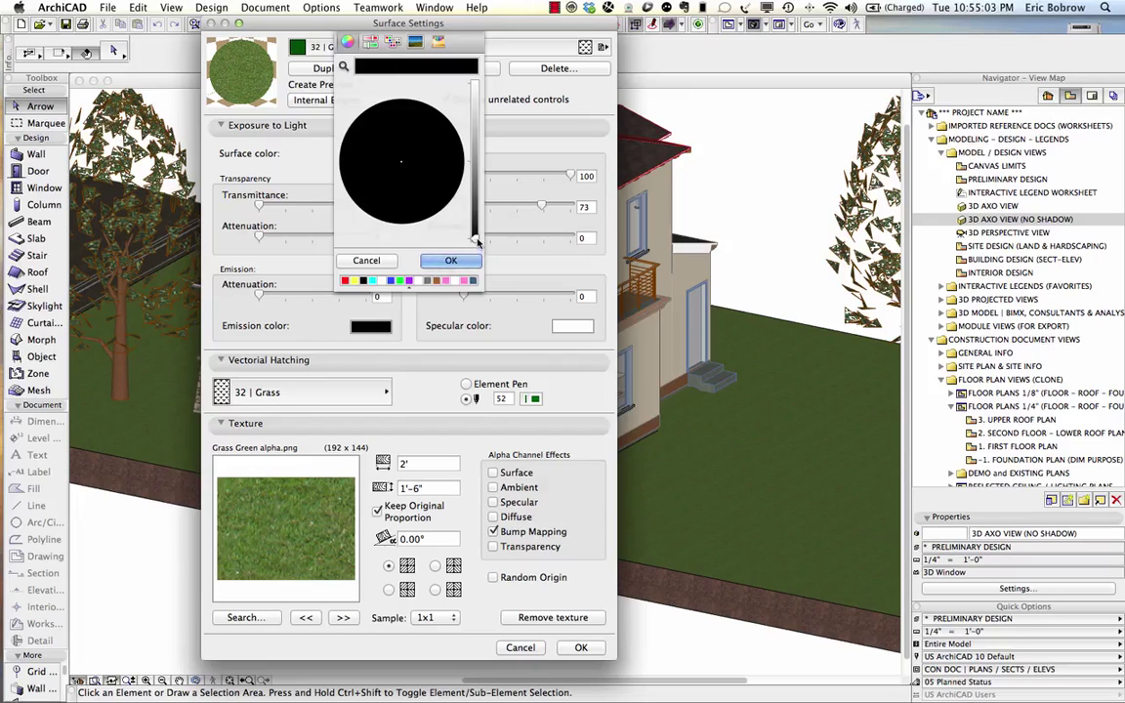
{"action": "left_click_drag", "start_coordinate": [474, 242], "coordinate": [478, 68]}
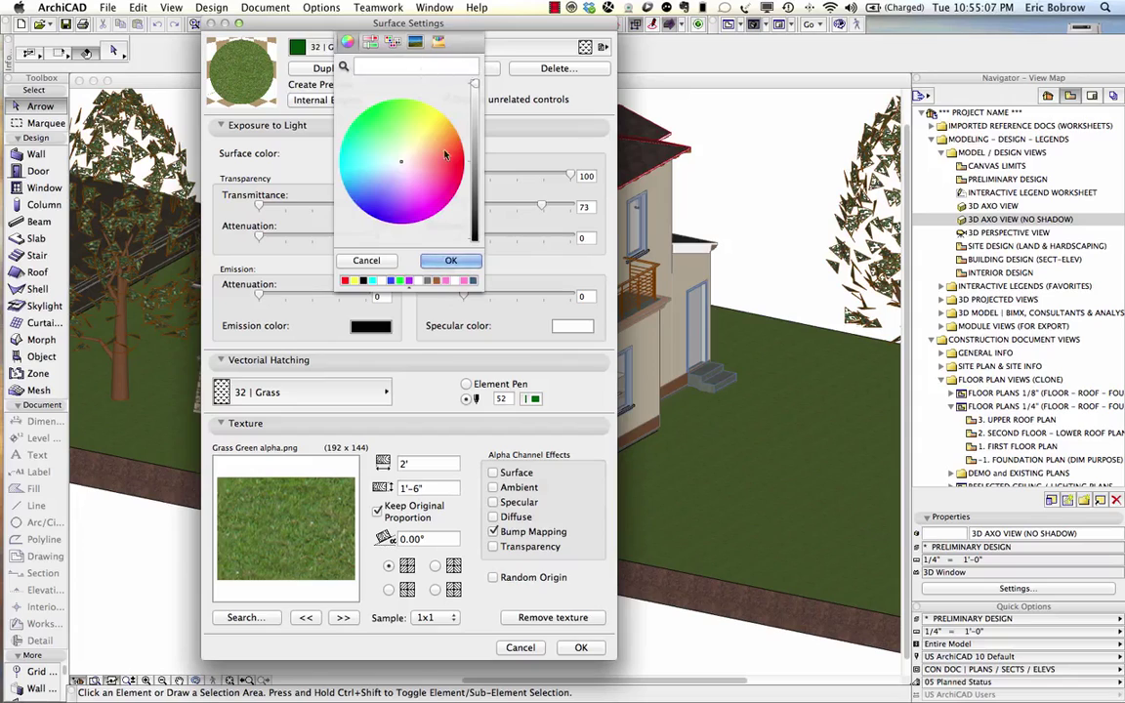
{"action": "left_click", "coordinate": [457, 264]}
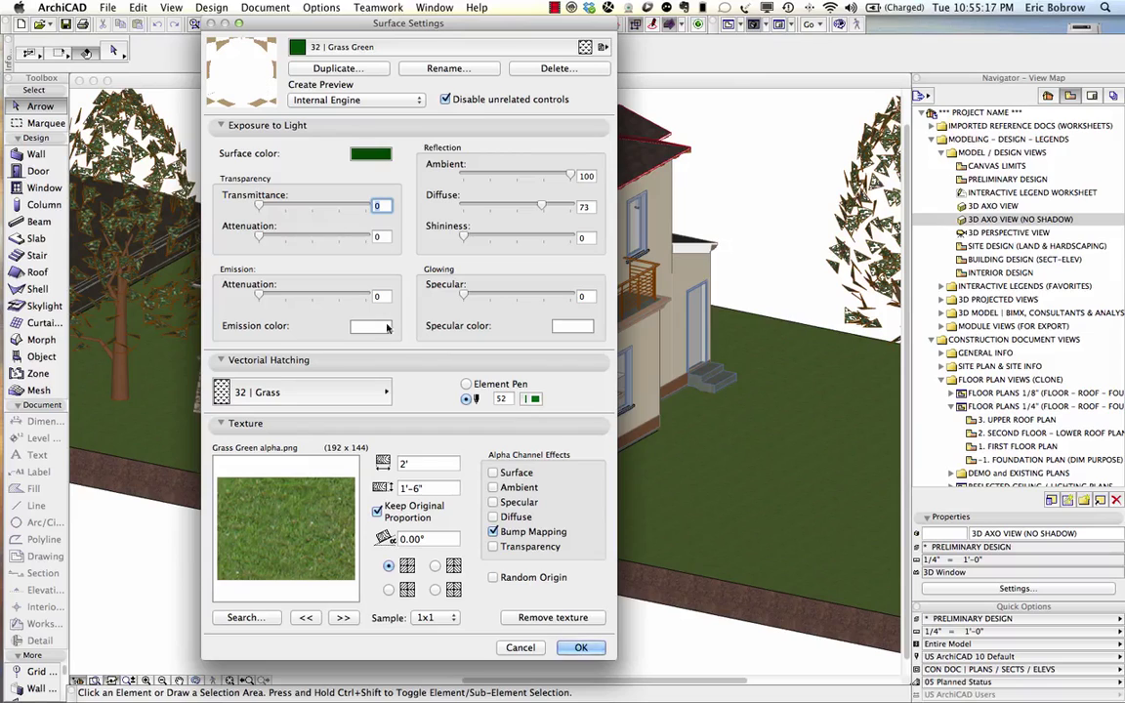
{"action": "left_click", "coordinate": [379, 332]}
{"action": "left_click_drag", "start_coordinate": [476, 92], "coordinate": [477, 161]}
{"action": "left_click", "coordinate": [451, 260]}
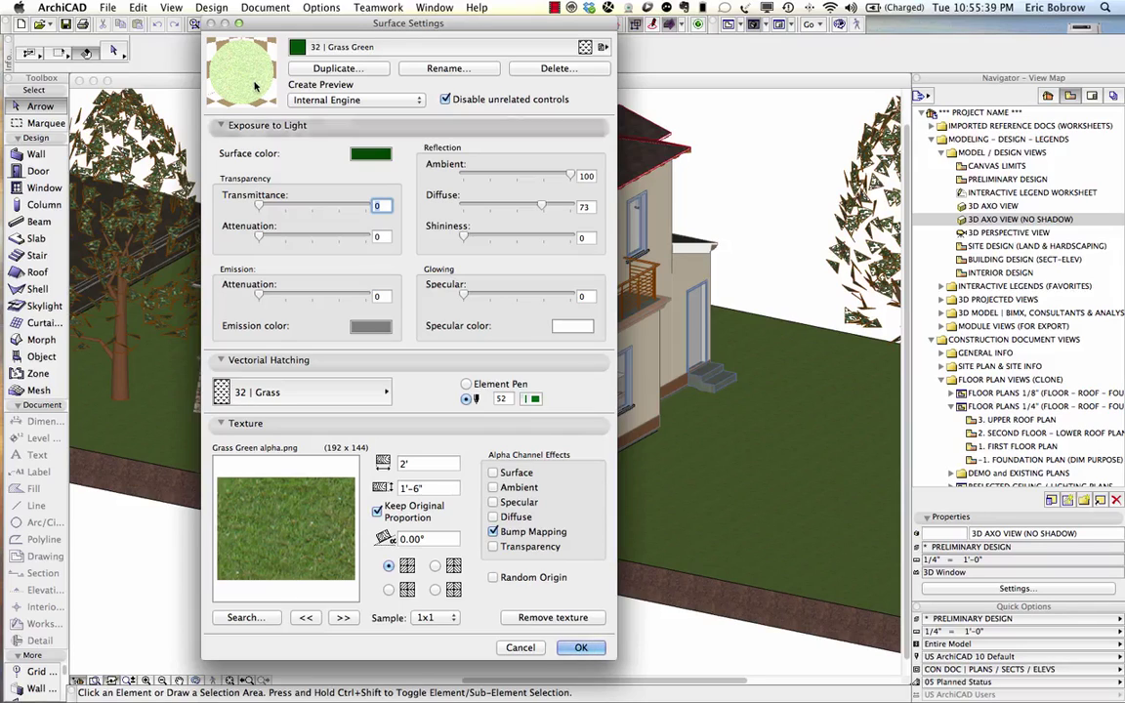
{"action": "left_click", "coordinate": [369, 327]}
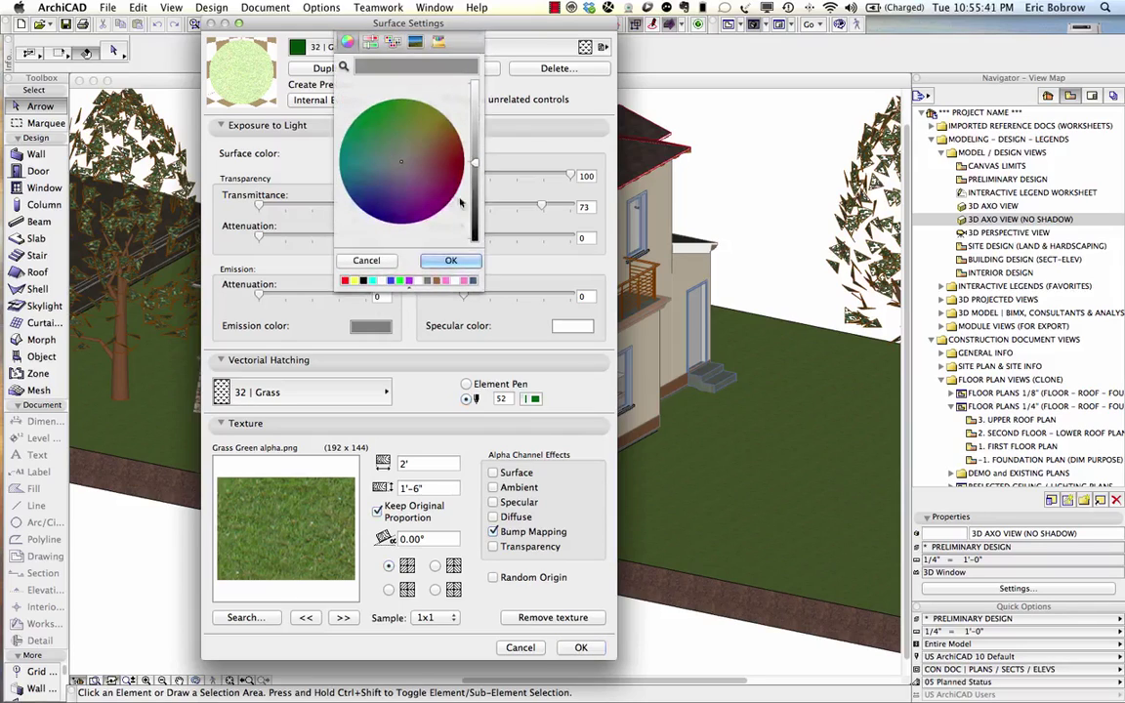
{"action": "left_click_drag", "start_coordinate": [475, 167], "coordinate": [475, 200]}
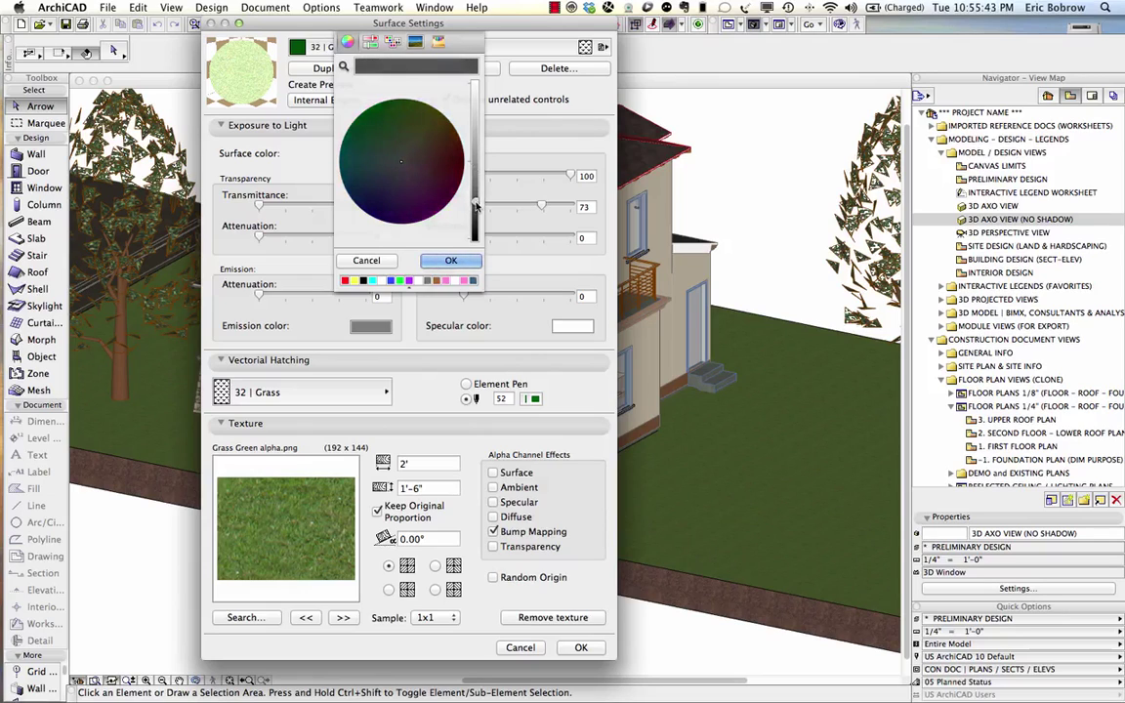
{"action": "left_click", "coordinate": [468, 262]}
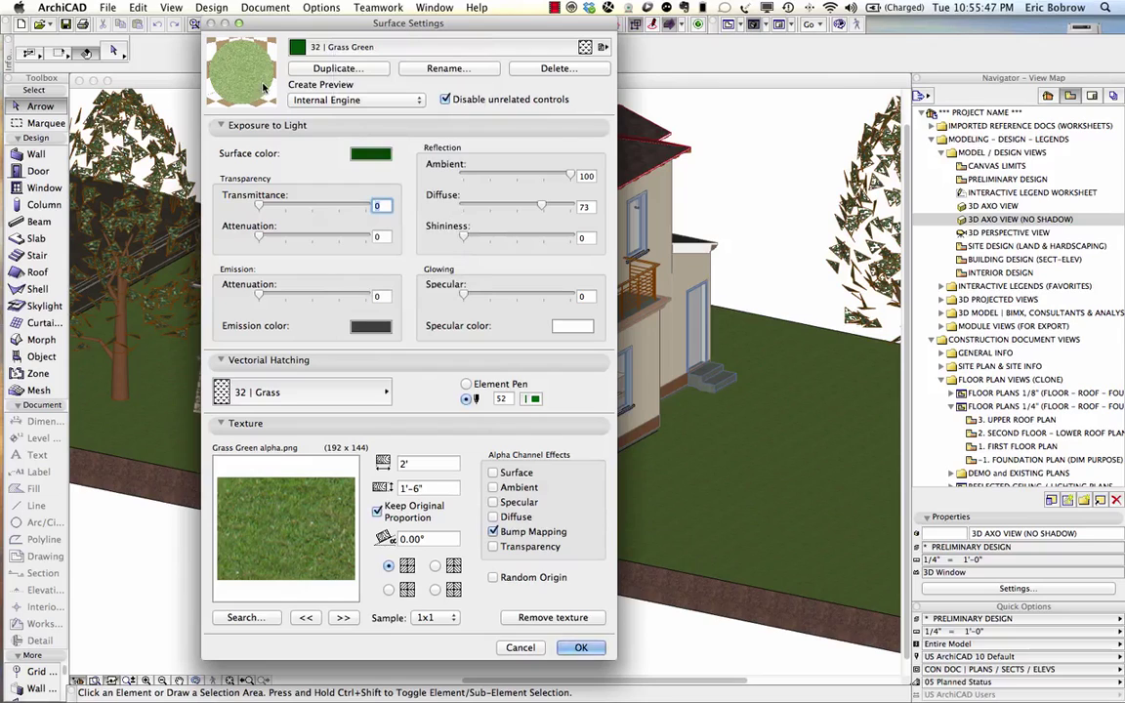
Apply the Grass Green changes and switch to the saved 3D Perspective View
{"action": "left_click", "coordinate": [583, 648]}
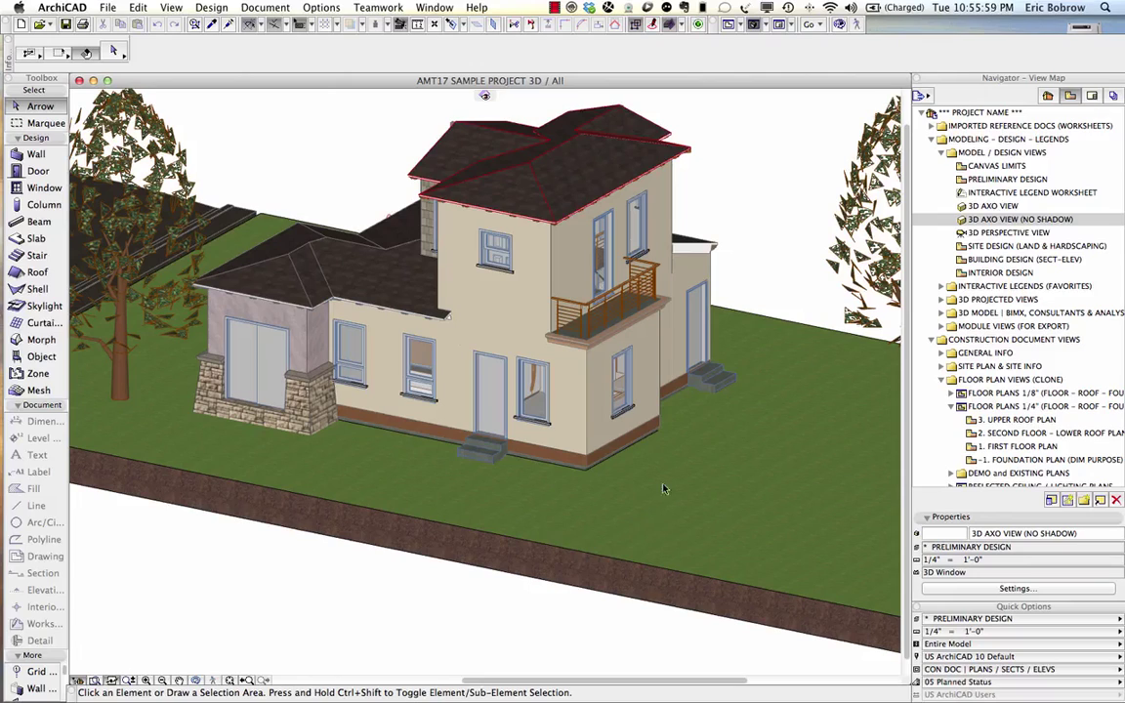
{"action": "double_click", "coordinate": [960, 234]}
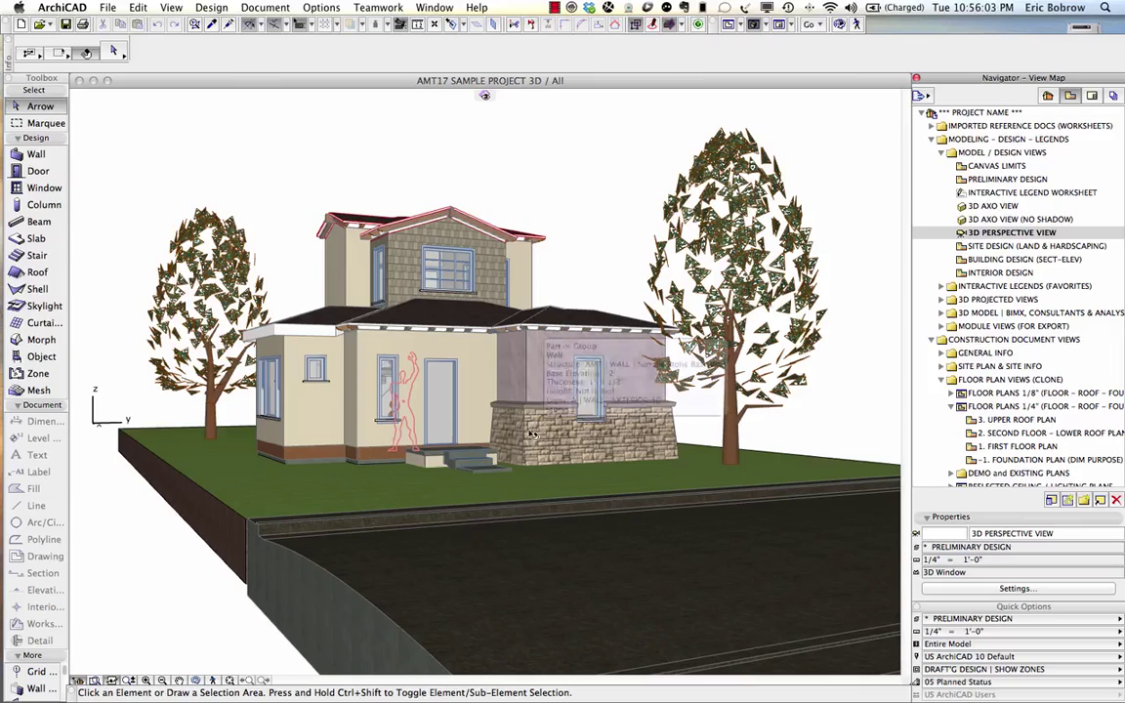
Drag Camera 1 in the Navigator Preview inside the house to view the living room and staircase
{"action": "left_click", "coordinate": [95, 681]}
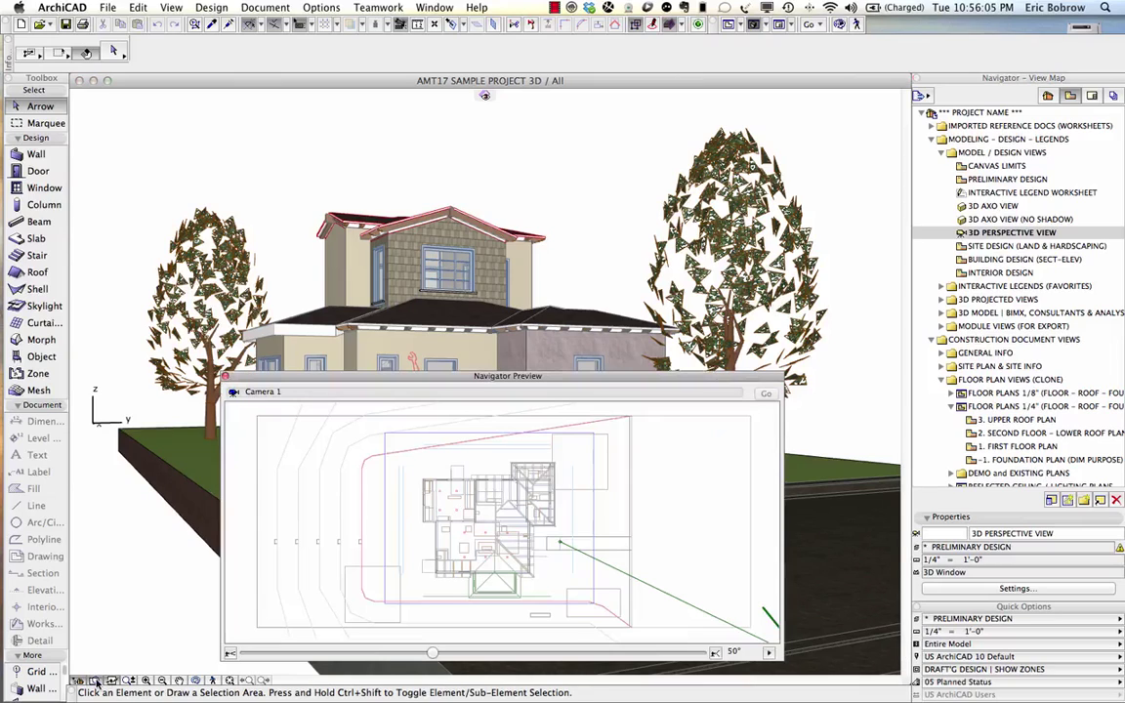
{"action": "left_click_drag", "start_coordinate": [437, 374], "coordinate": [705, 260]}
{"action": "left_click_drag", "start_coordinate": [984, 507], "coordinate": [731, 398]}
{"action": "left_click", "coordinate": [94, 682]}
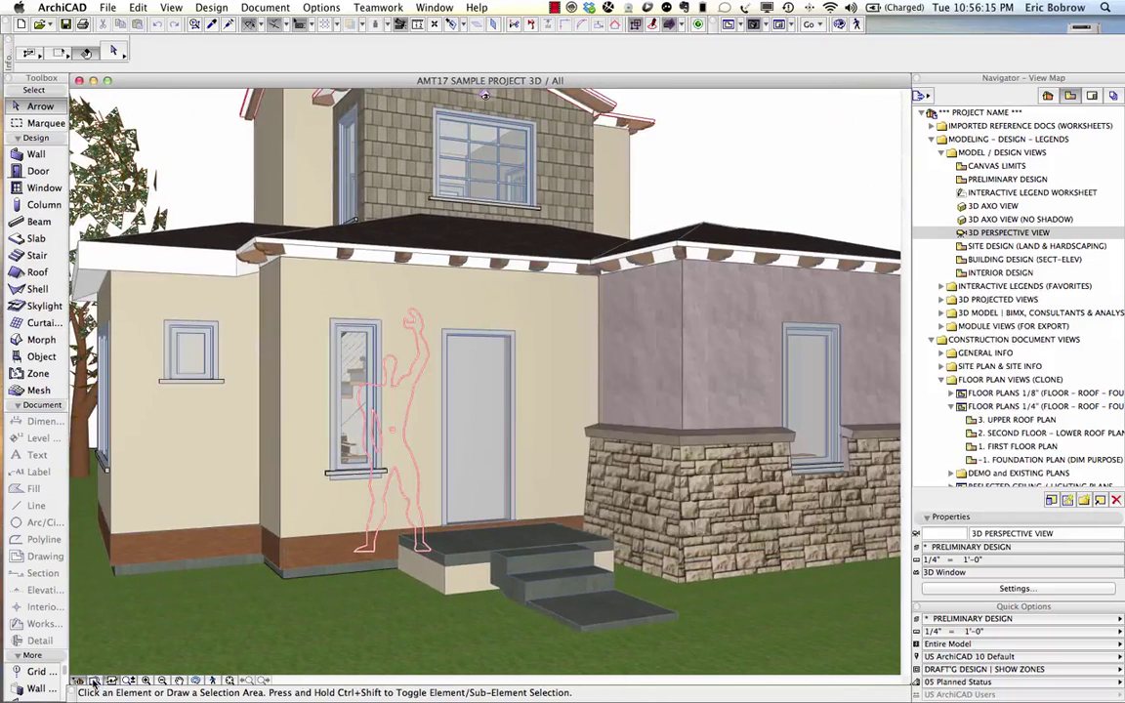
{"action": "left_click", "coordinate": [93, 682]}
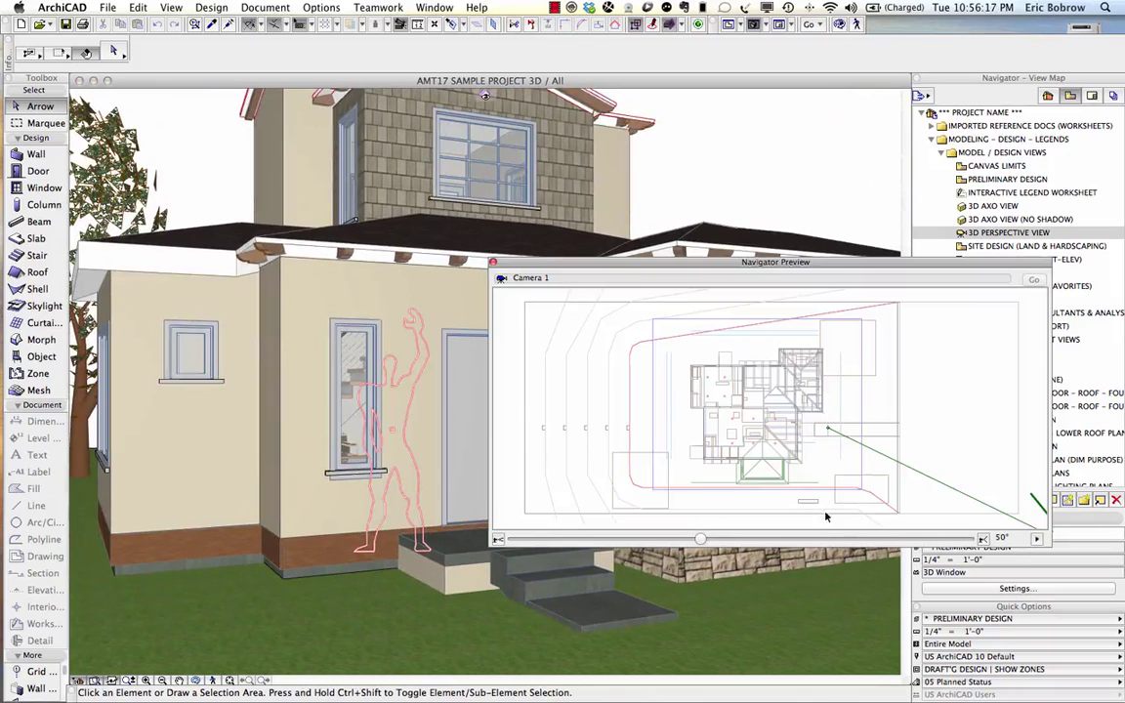
{"action": "left_click_drag", "start_coordinate": [947, 498], "coordinate": [795, 456]}
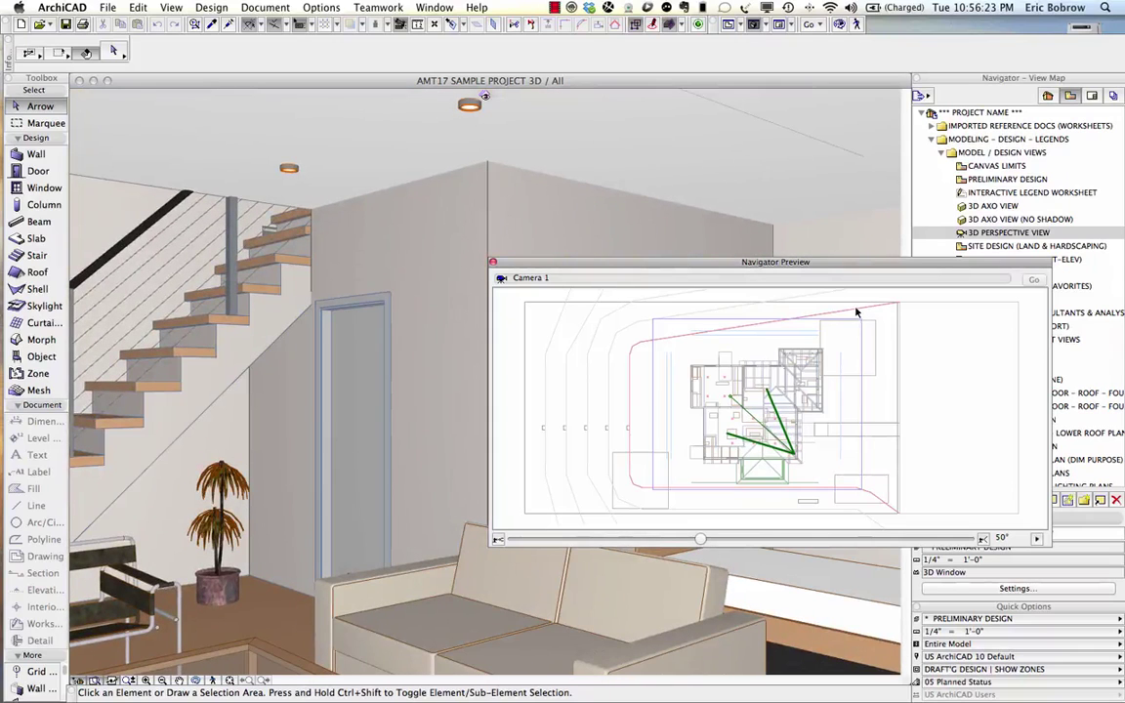
{"action": "left_click_drag", "start_coordinate": [793, 261], "coordinate": [1018, 115]}
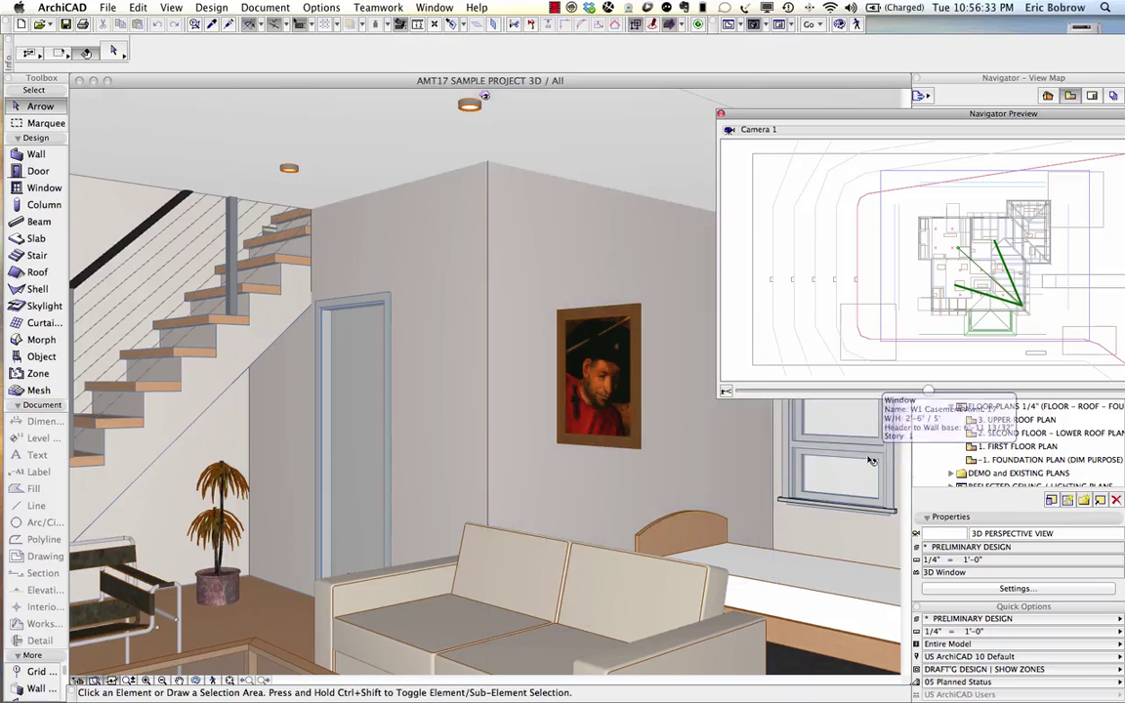
Change the ceiling slab's bottom surface to 09 | Paint-02 Whitewash, then reselect the slab
{"action": "left_click", "coordinate": [369, 156]}
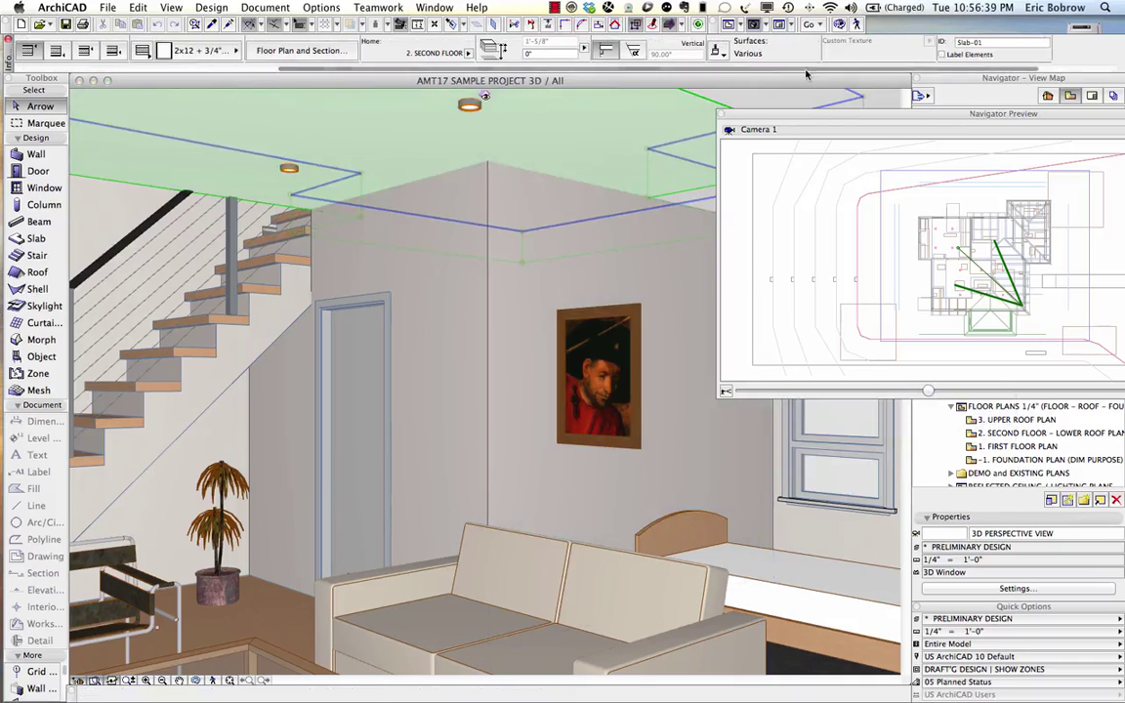
{"action": "left_click", "coordinate": [721, 51]}
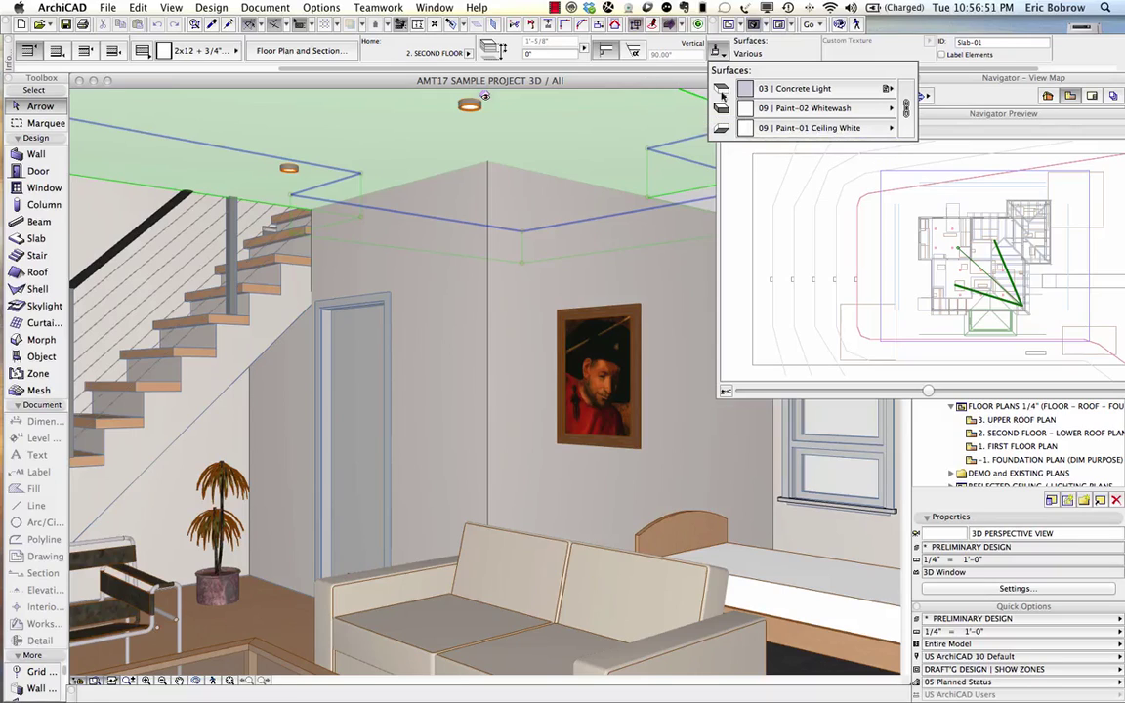
{"action": "left_click", "coordinate": [787, 128]}
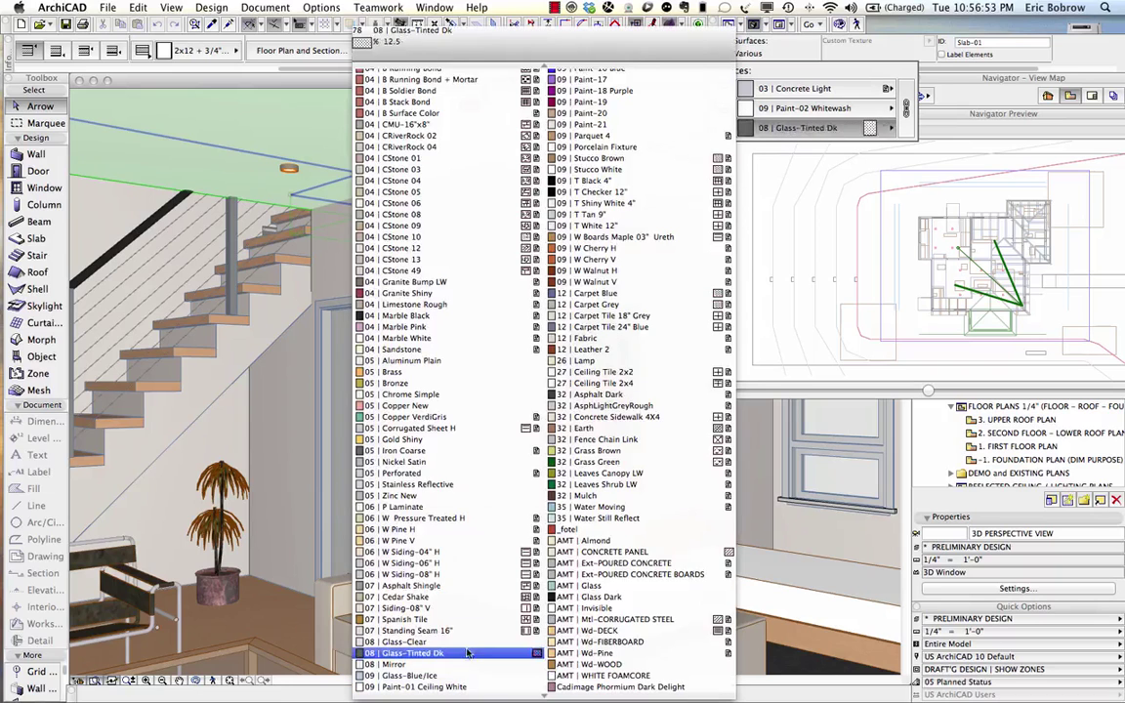
{"action": "left_click", "coordinate": [440, 676]}
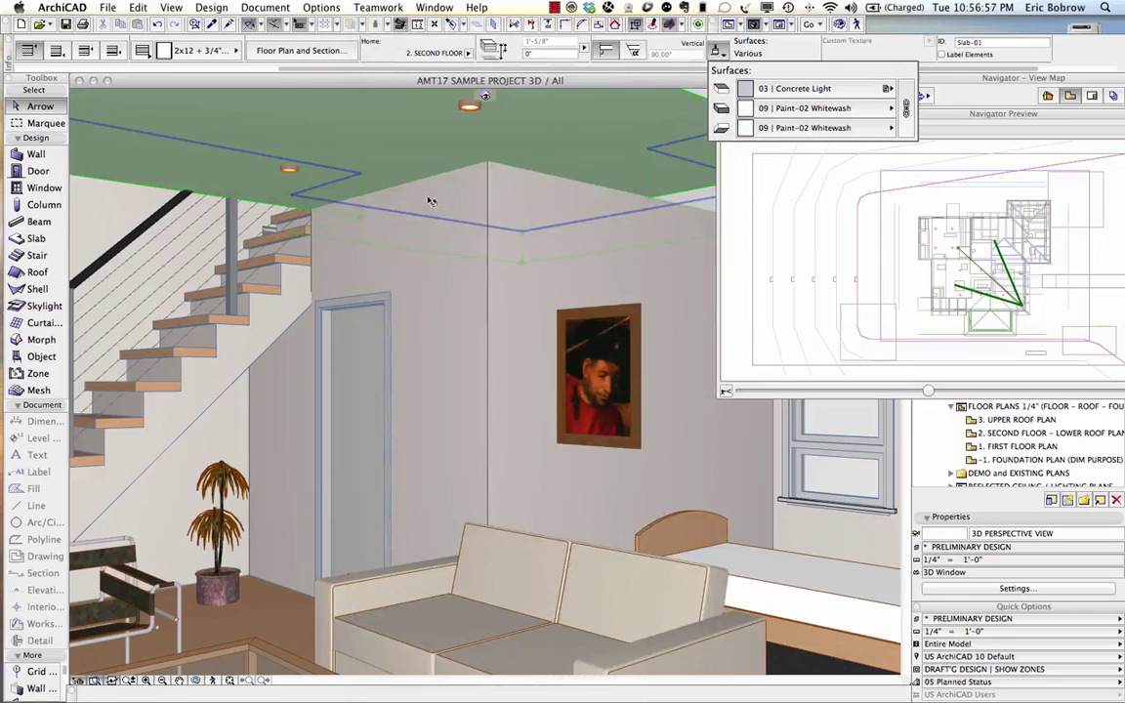
{"action": "key", "text": "Escape"}
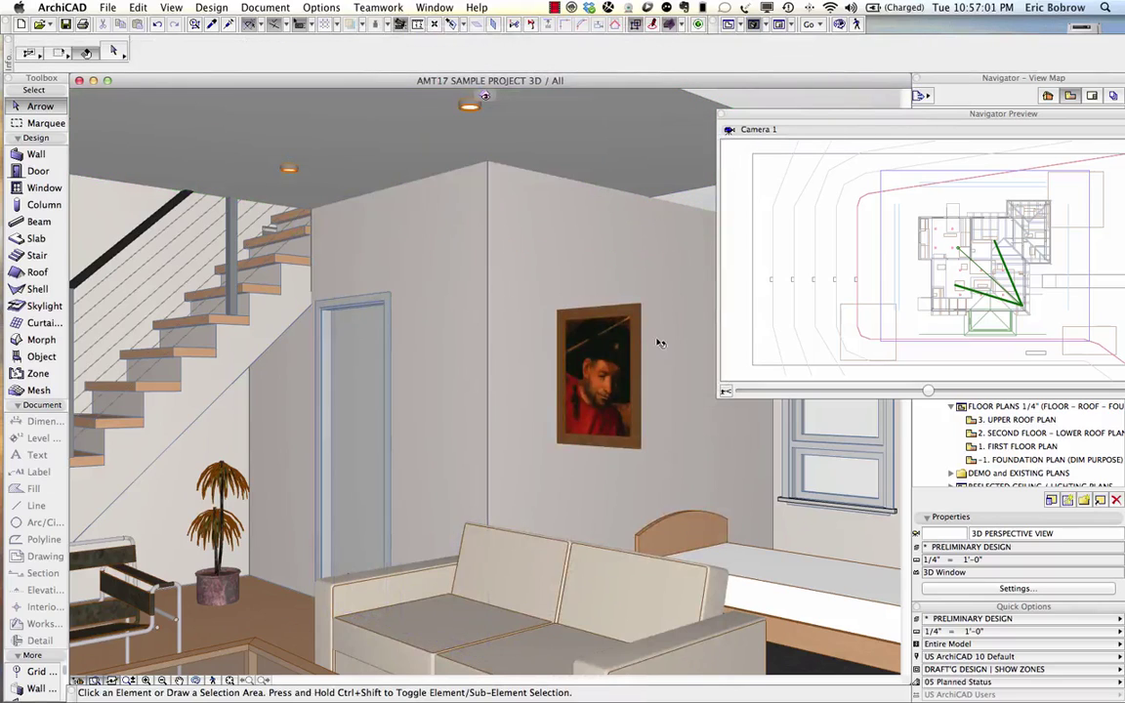
{"action": "left_click", "coordinate": [513, 229]}
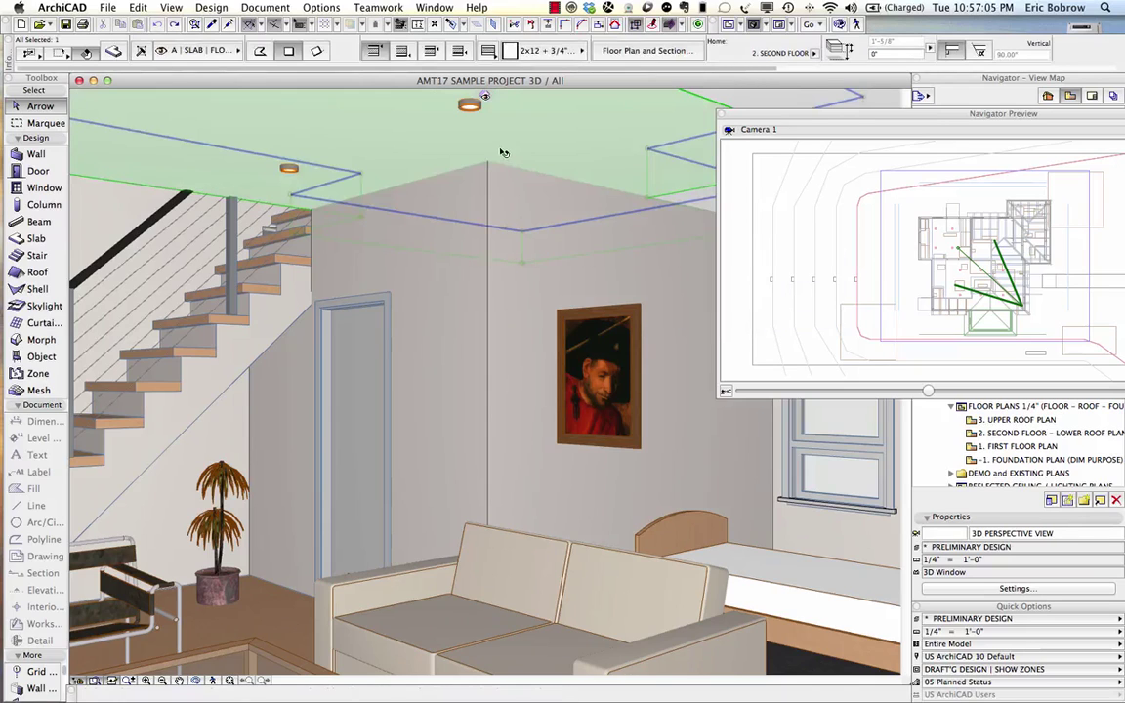
Set the 09 | Paint-01 Ceiling White surface's emission colour to black and apply it
{"action": "key", "text": "Escape"}
{"action": "left_click", "coordinate": [325, 7]}
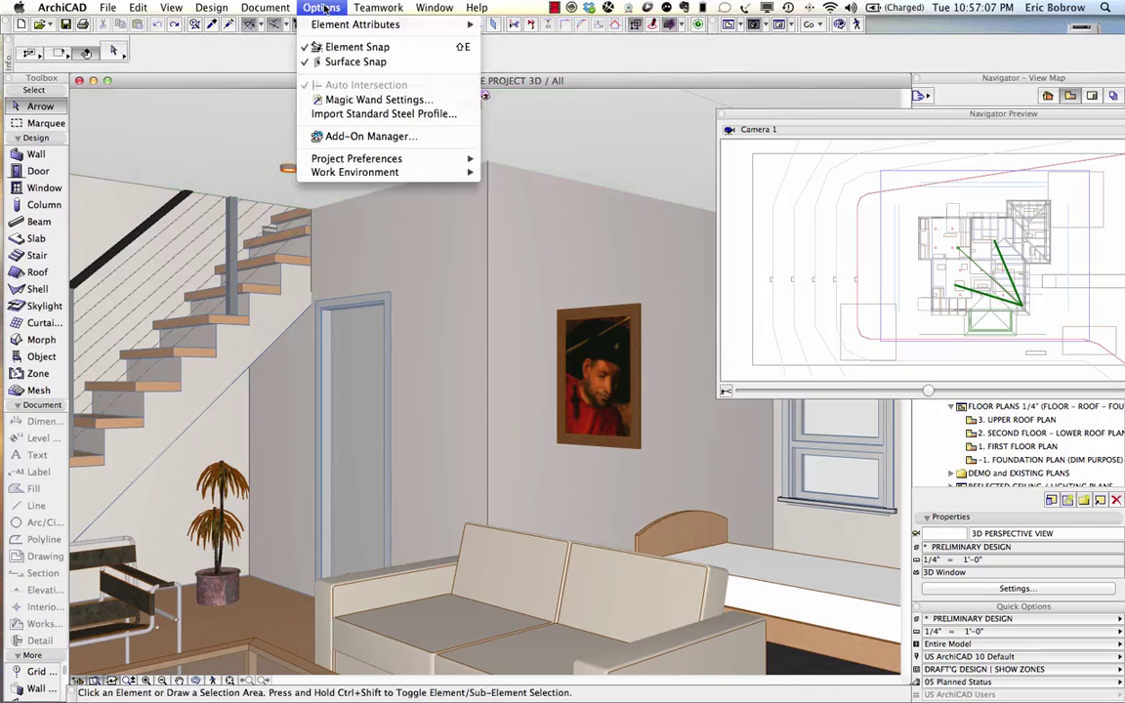
{"action": "mouse_move", "coordinate": [337, 24]}
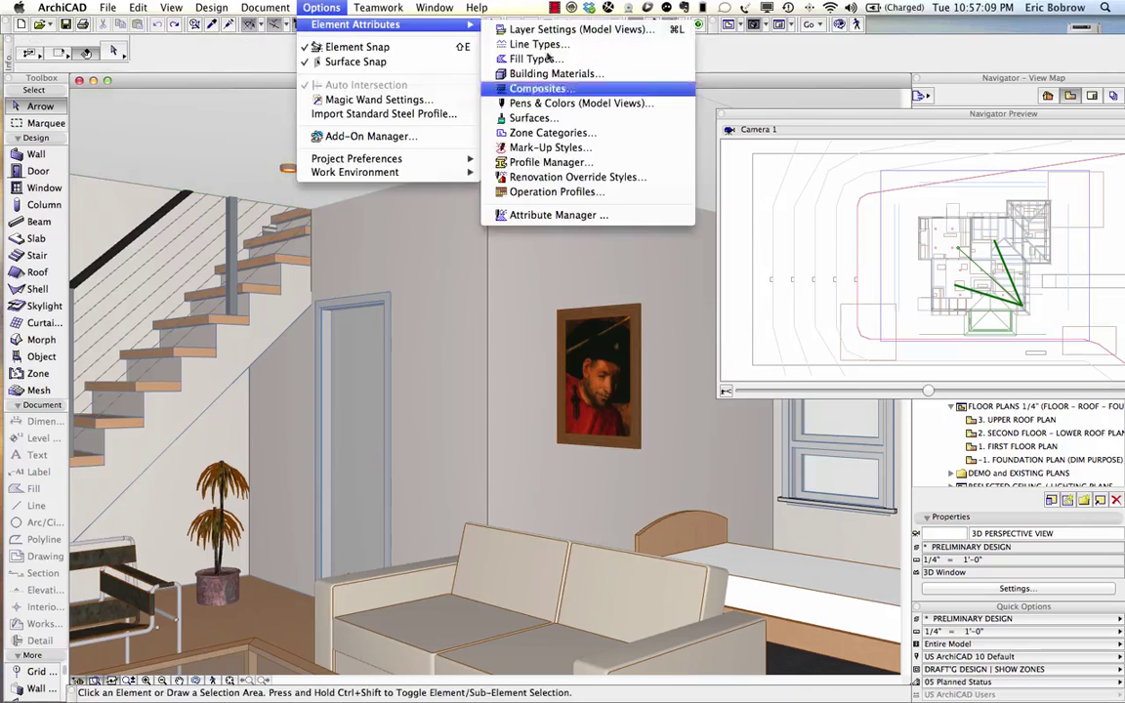
{"action": "left_click", "coordinate": [511, 115]}
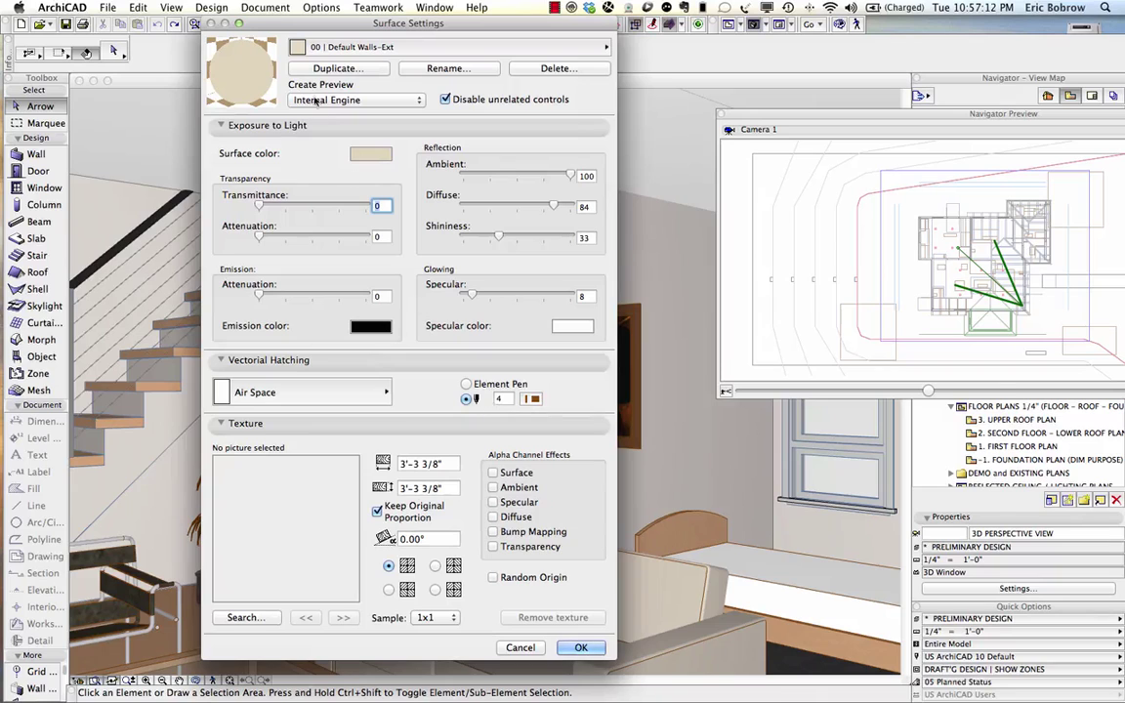
{"action": "left_click", "coordinate": [306, 47]}
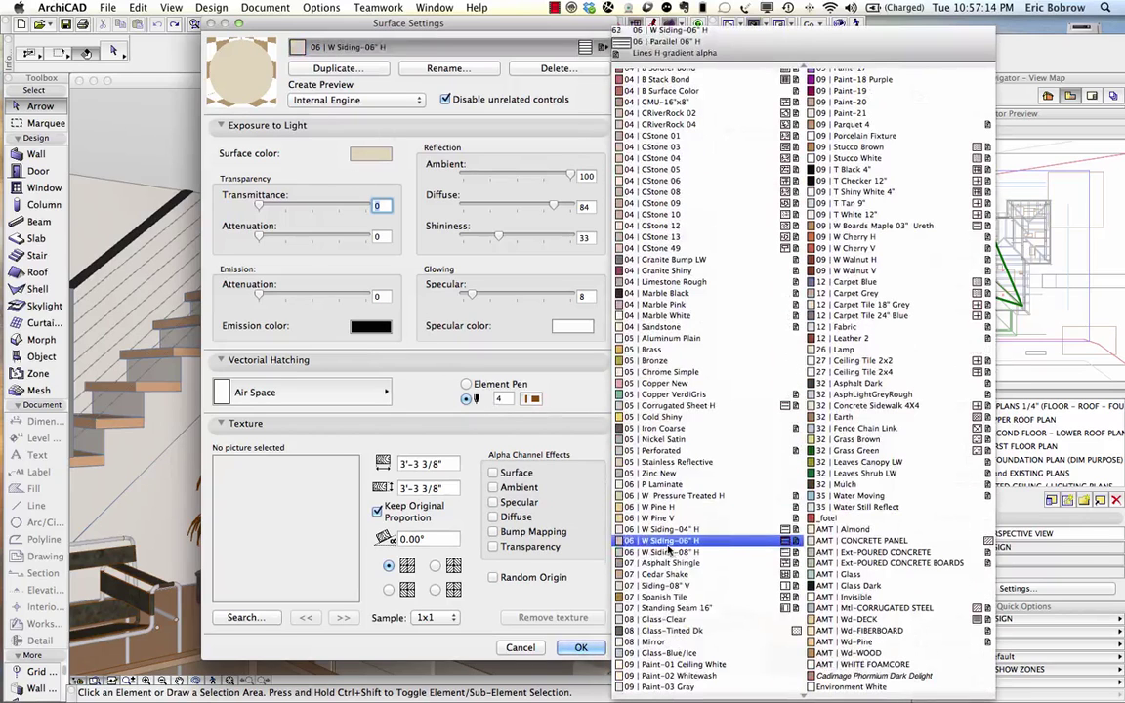
{"action": "left_click", "coordinate": [709, 665]}
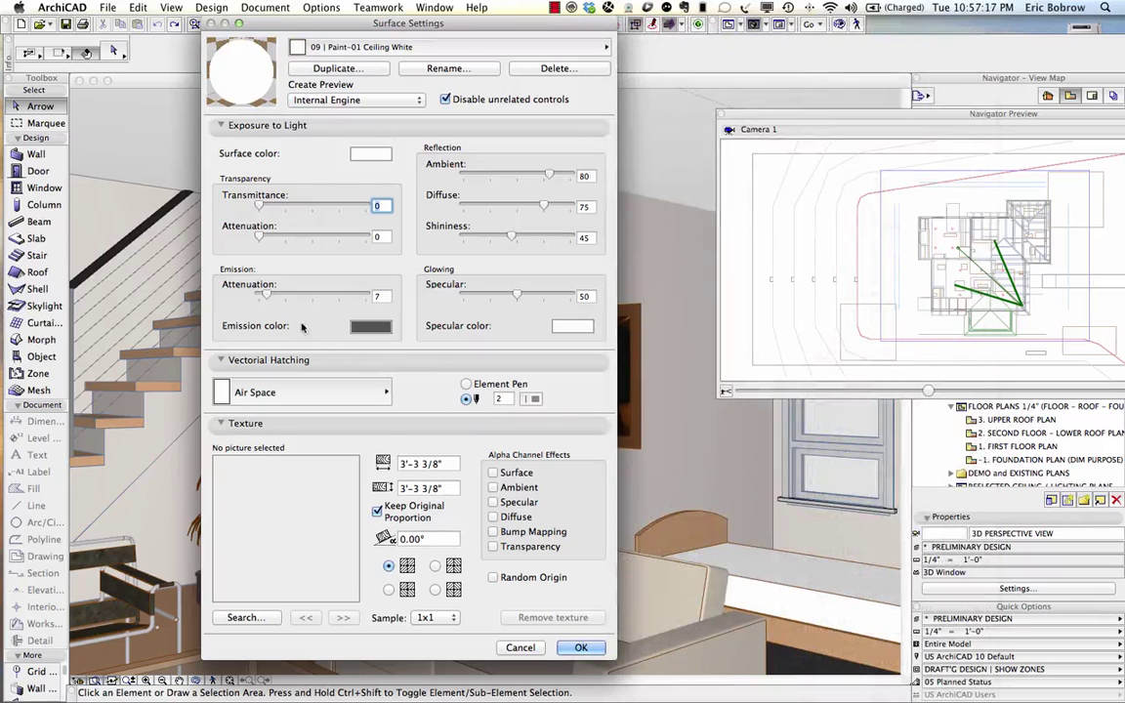
{"action": "left_click", "coordinate": [371, 328]}
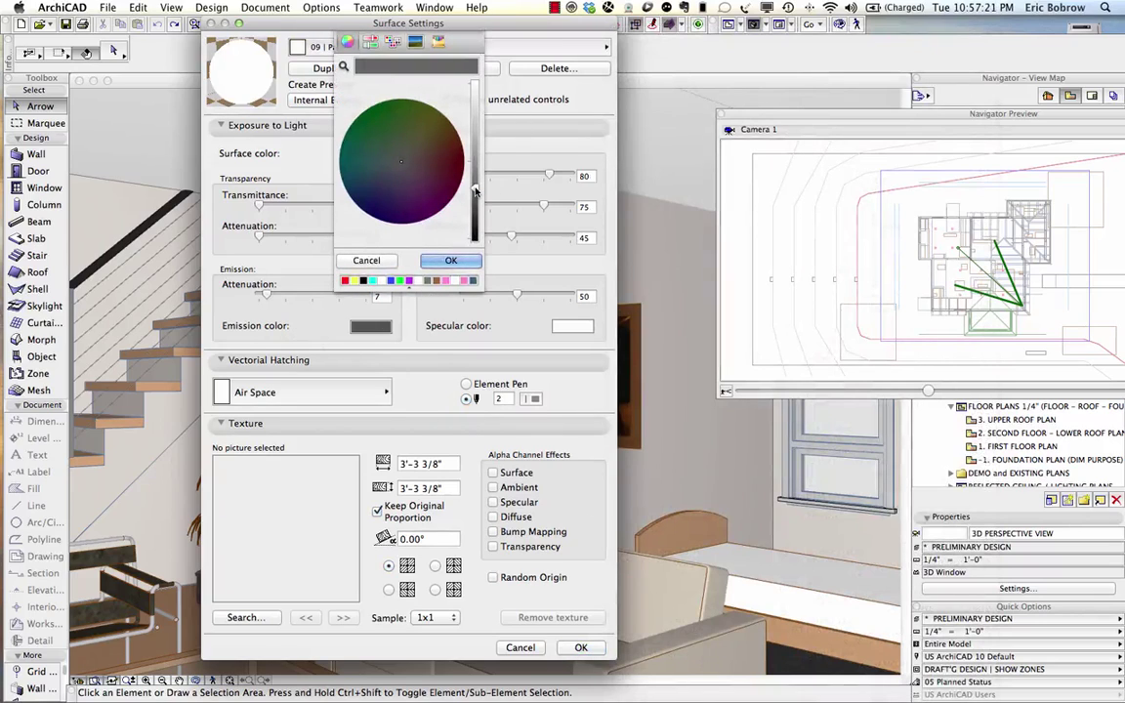
{"action": "left_click_drag", "start_coordinate": [476, 191], "coordinate": [475, 236]}
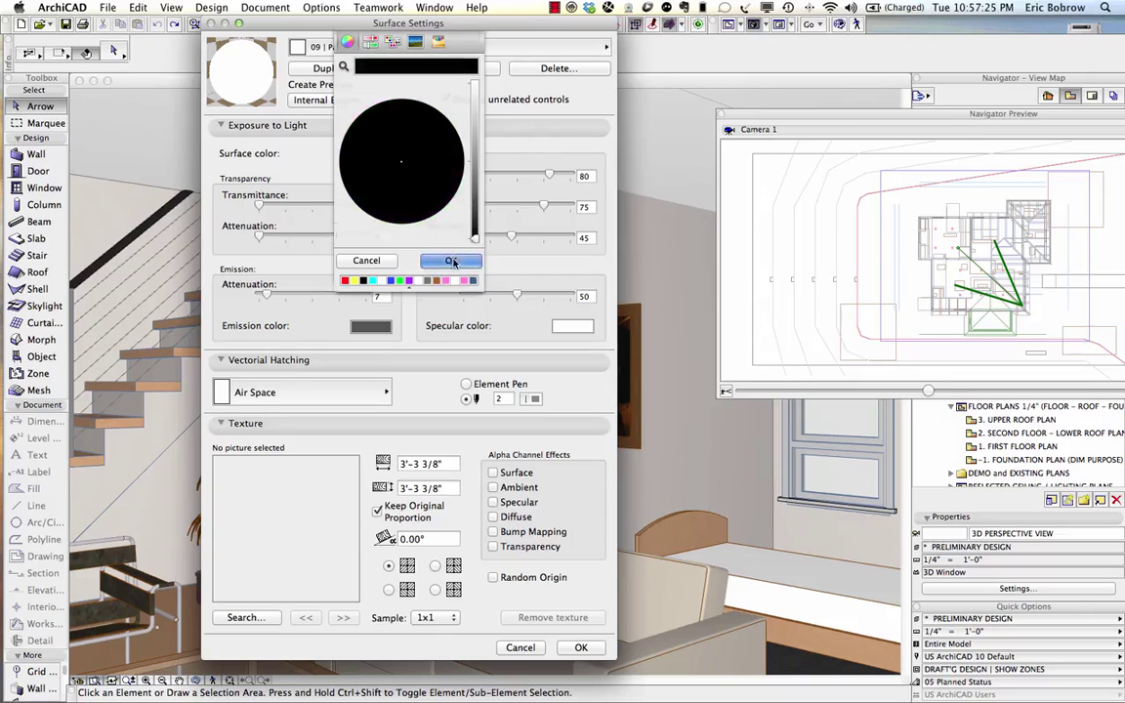
{"action": "key", "text": "Return"}
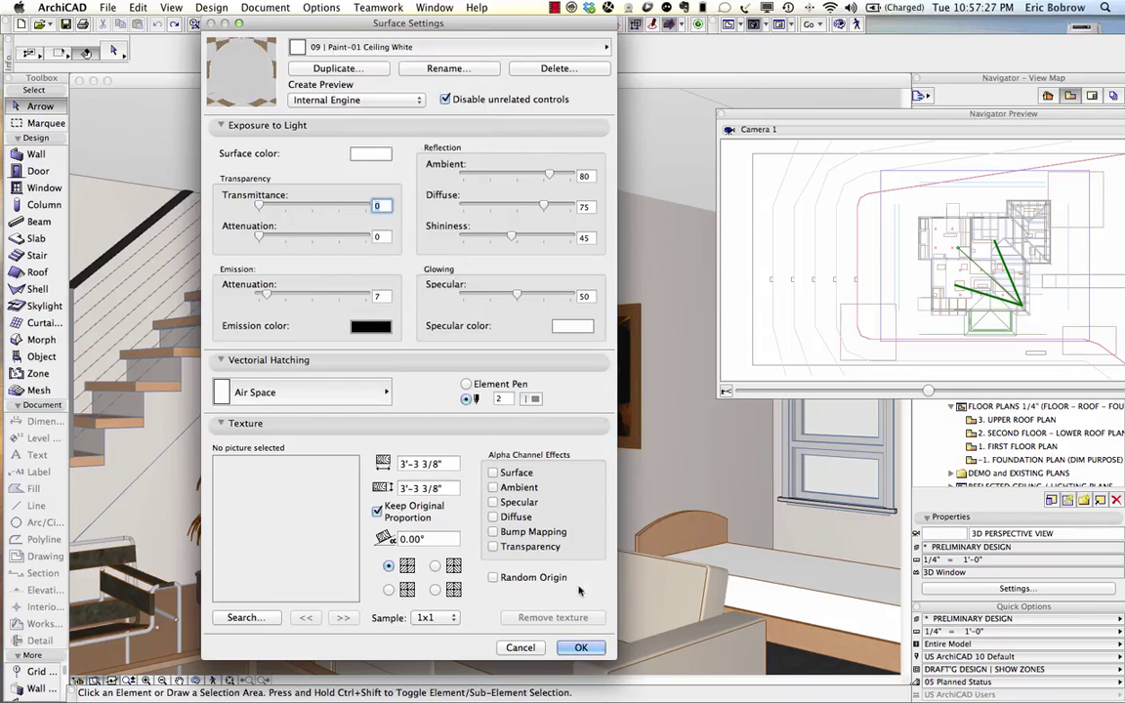
{"action": "left_click", "coordinate": [581, 648]}
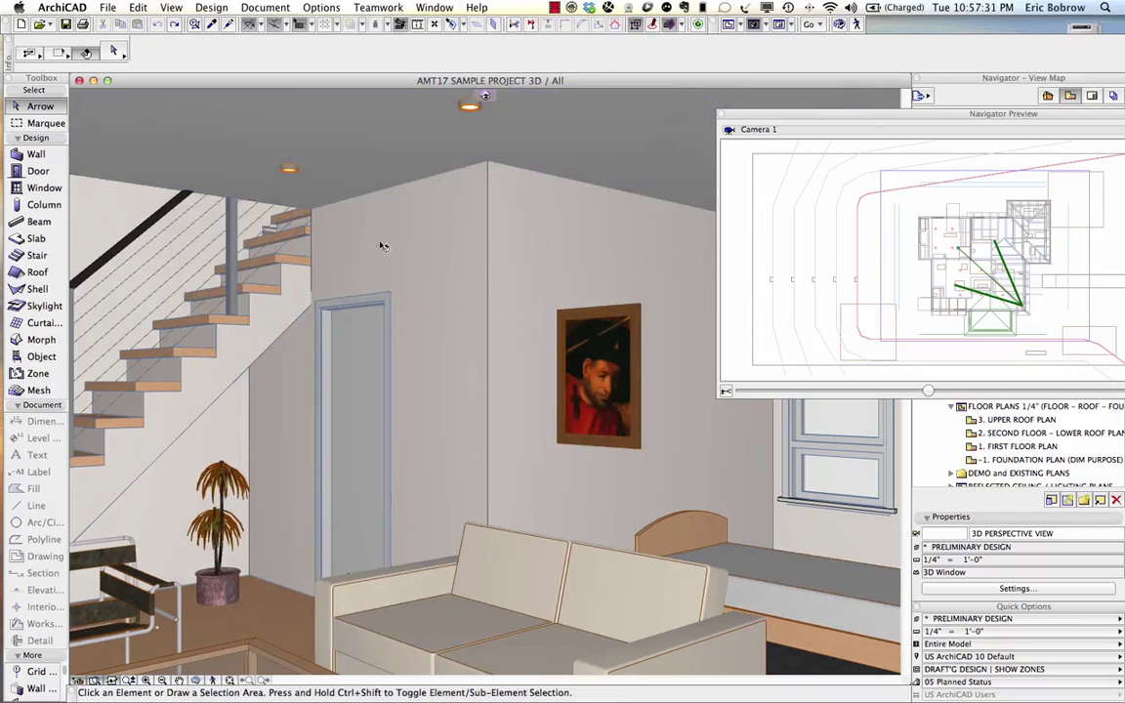
Lighten Paint-01 Ceiling White's emission colour from black to dark grey and apply it
{"action": "left_click", "coordinate": [306, 8]}
{"action": "mouse_move", "coordinate": [363, 25]}
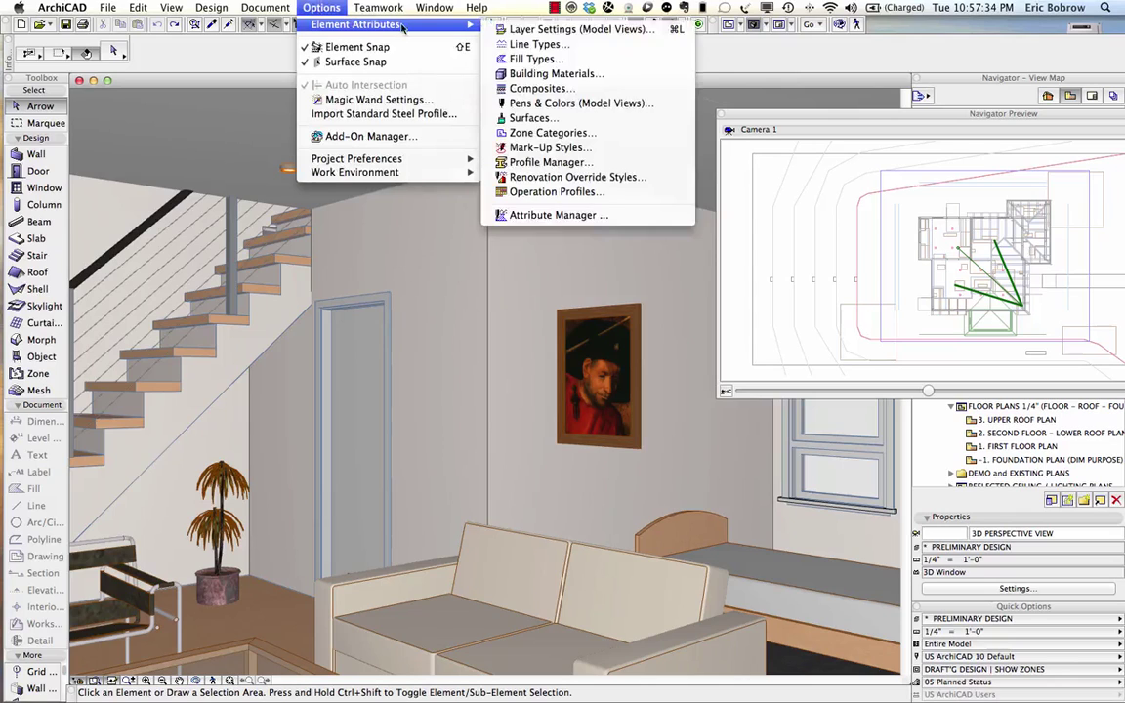
{"action": "left_click", "coordinate": [536, 121]}
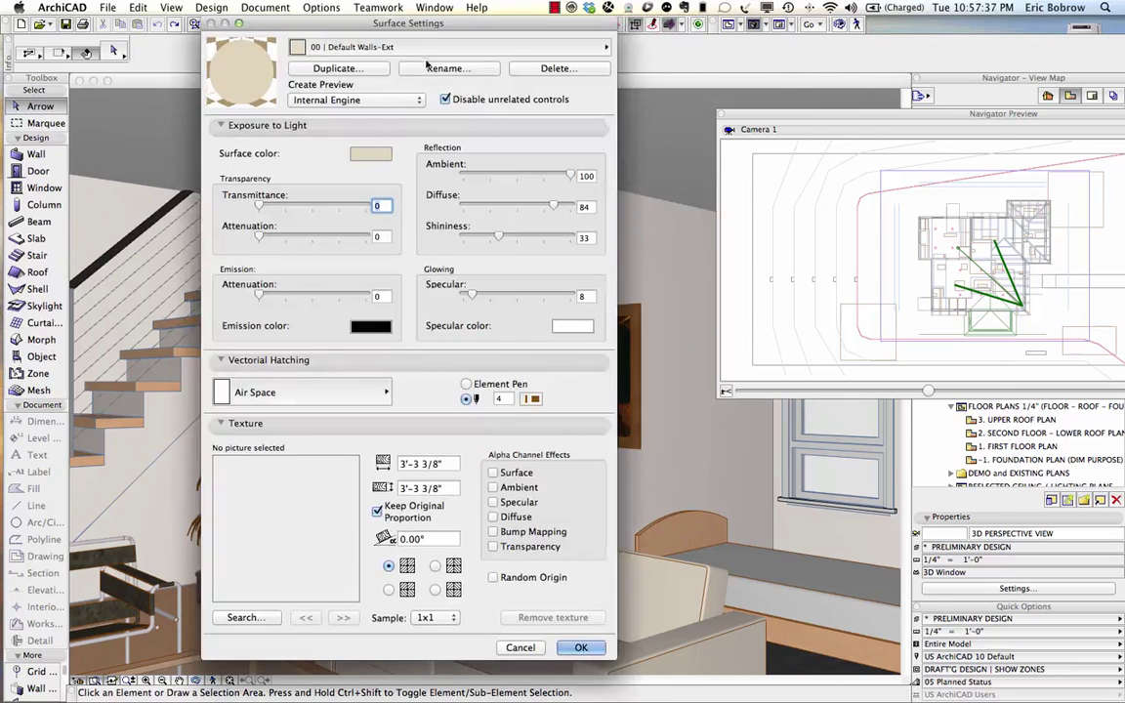
{"action": "left_click", "coordinate": [423, 54]}
{"action": "scroll", "coordinate": [723, 547], "scroll_direction": "down", "scroll_amount": 5}
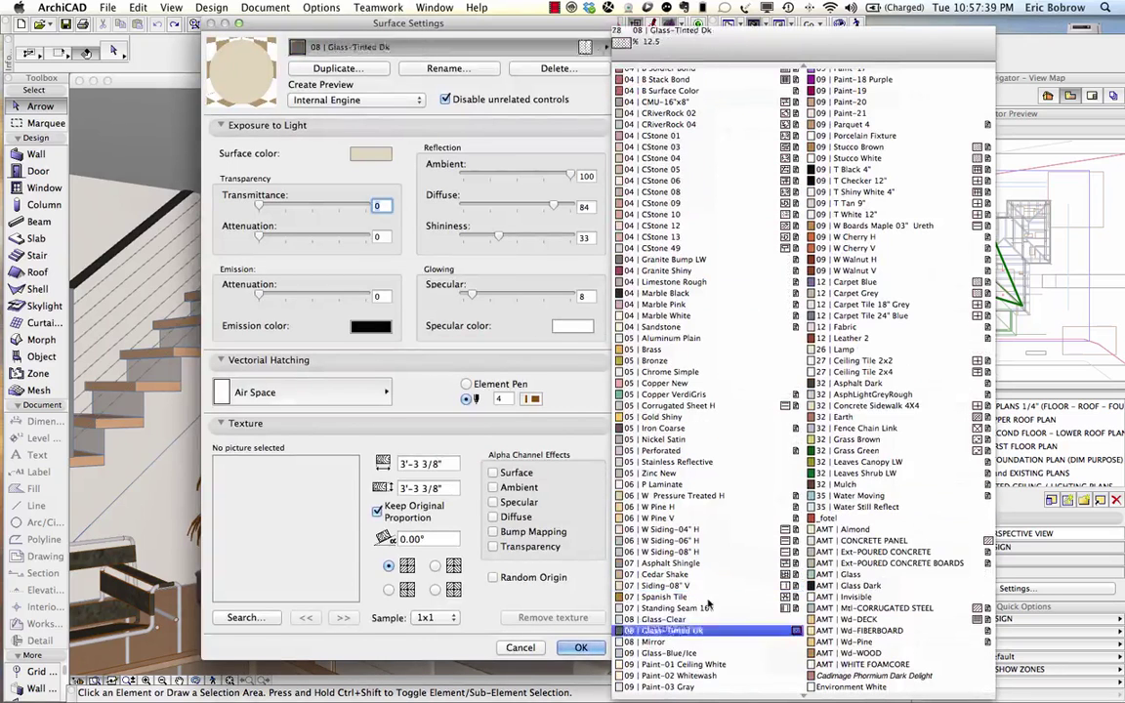
{"action": "left_click", "coordinate": [693, 666]}
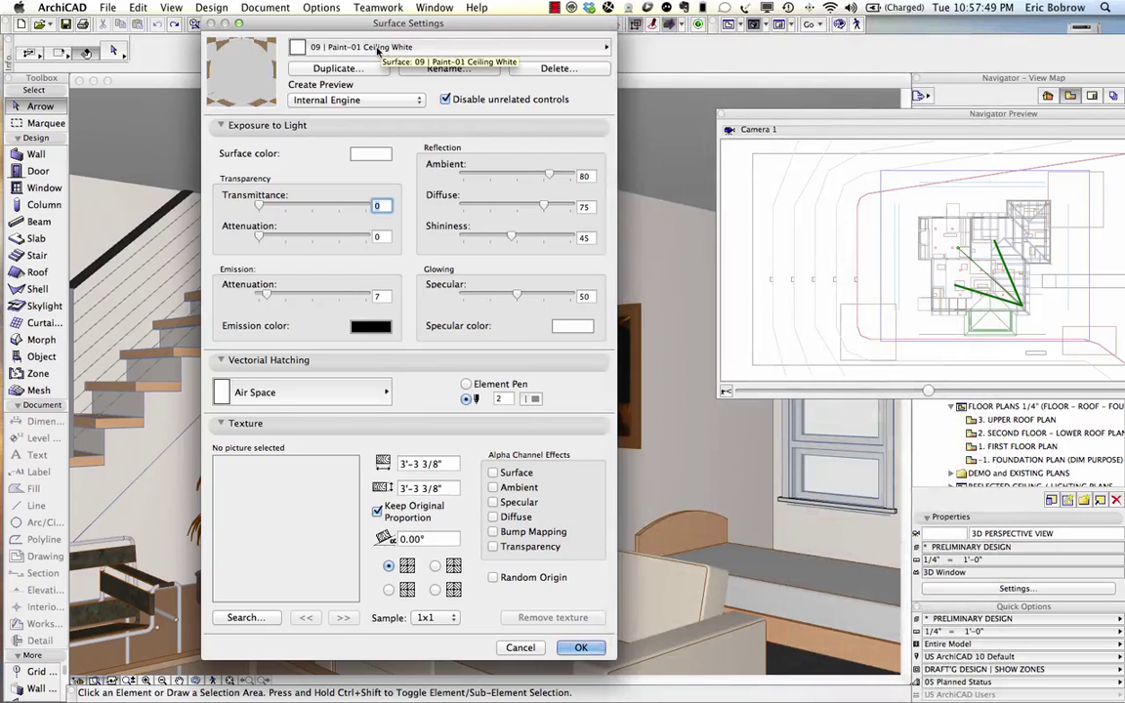
{"action": "left_click", "coordinate": [372, 328]}
{"action": "left_click_drag", "start_coordinate": [475, 237], "coordinate": [479, 199]}
{"action": "left_click", "coordinate": [459, 261]}
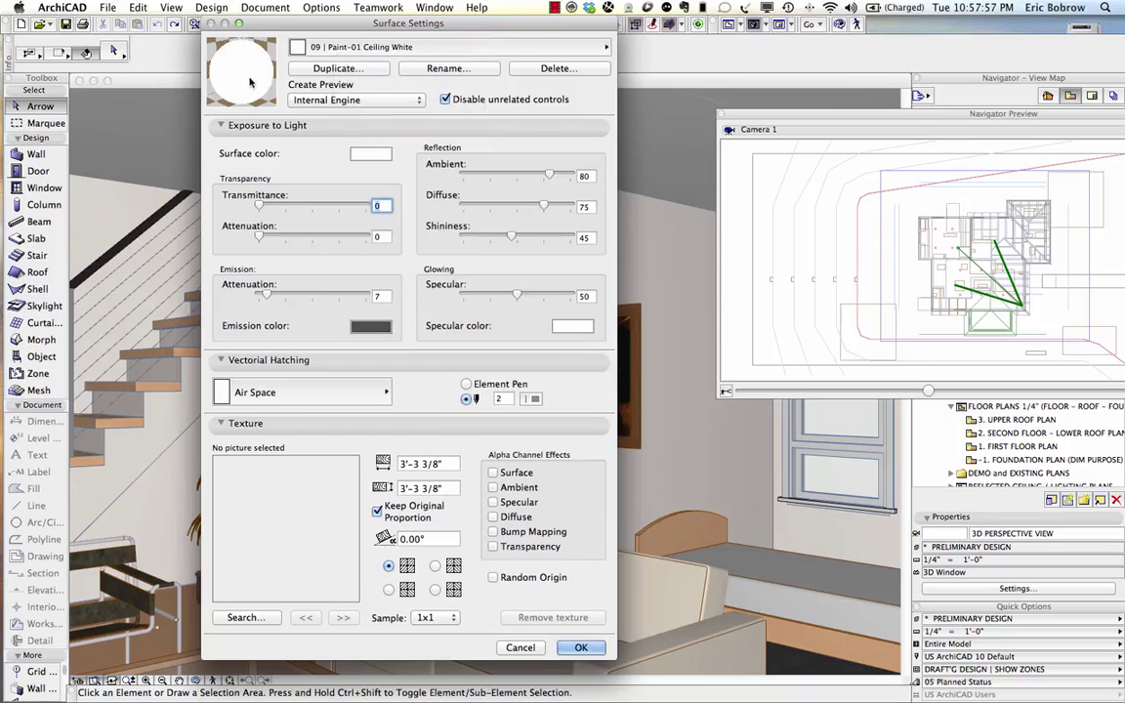
{"action": "left_click", "coordinate": [580, 648]}
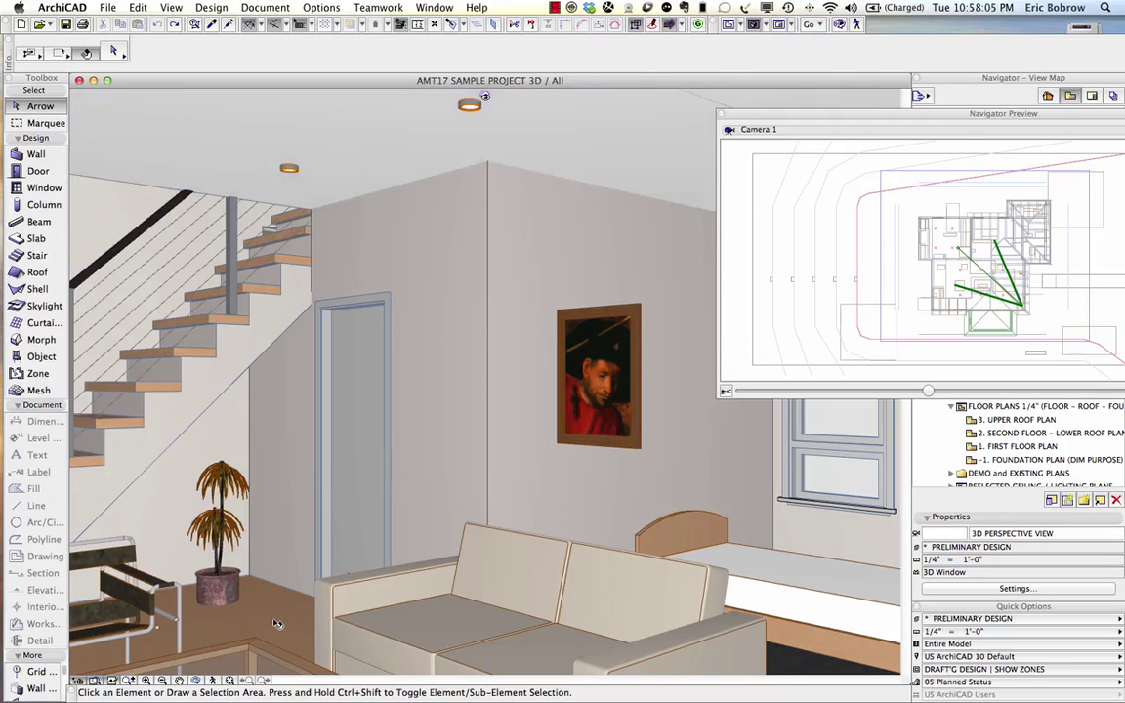
Inspect a recessed ceiling spot light, deselect it, then move aside and close the camera preview
{"action": "mouse_move", "coordinate": [277, 624]}
{"action": "left_click", "coordinate": [473, 106]}
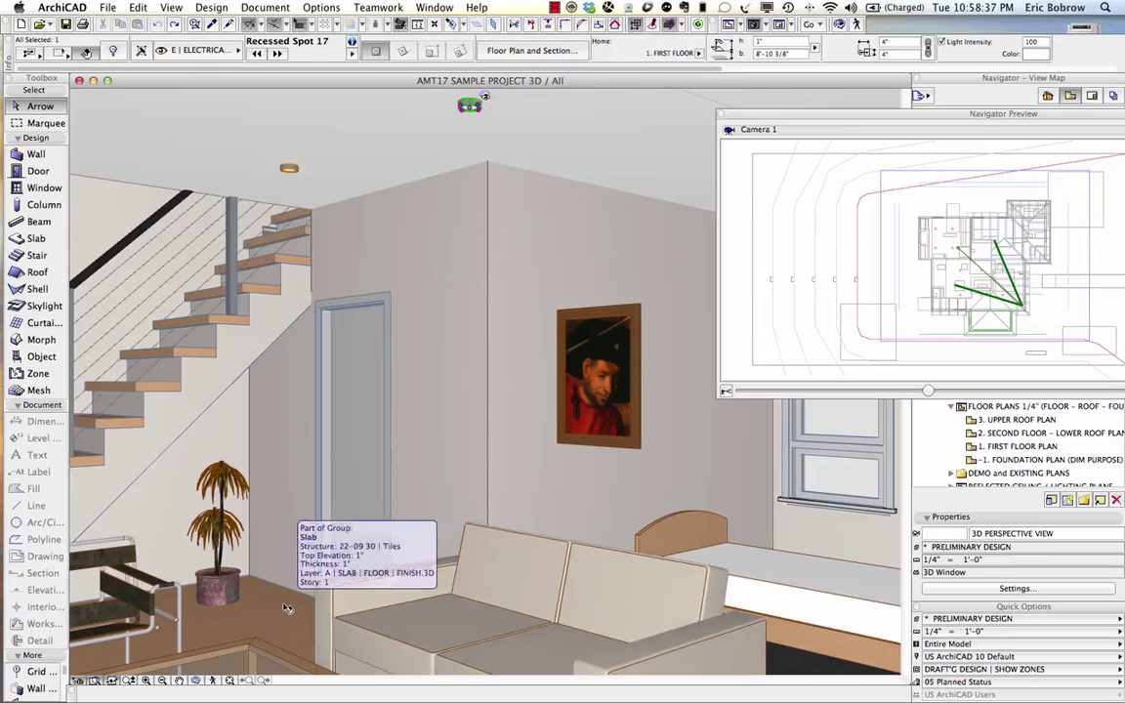
{"action": "key", "text": "Escape"}
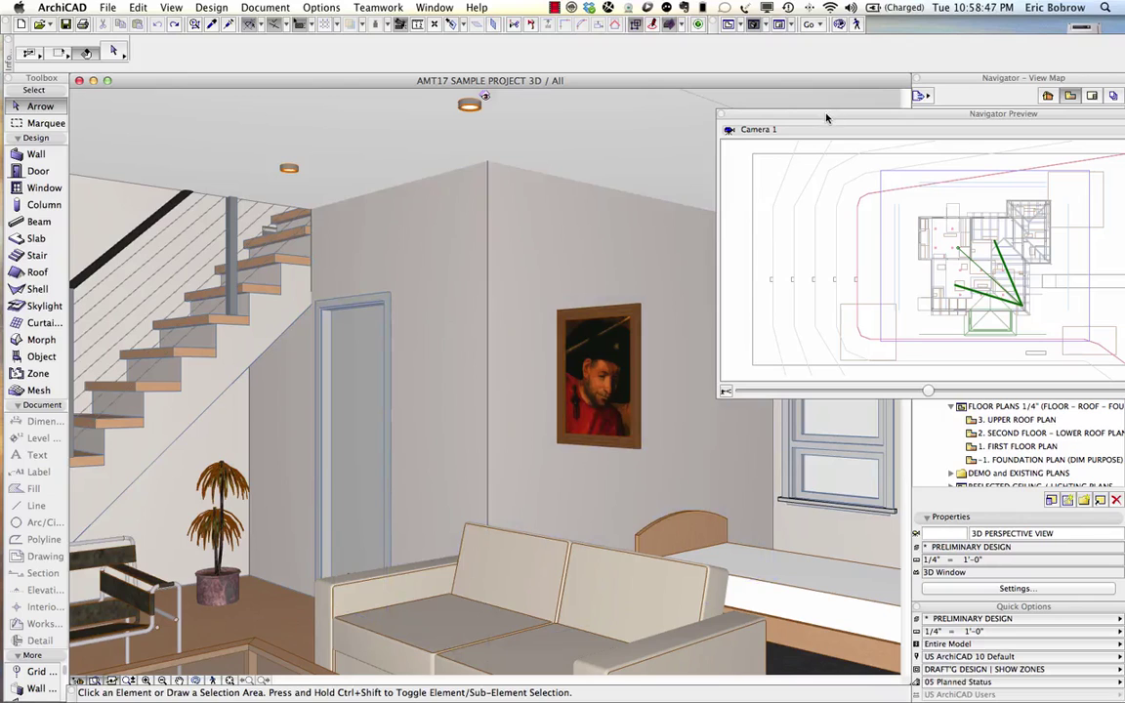
{"action": "left_click_drag", "start_coordinate": [826, 118], "coordinate": [396, 144]}
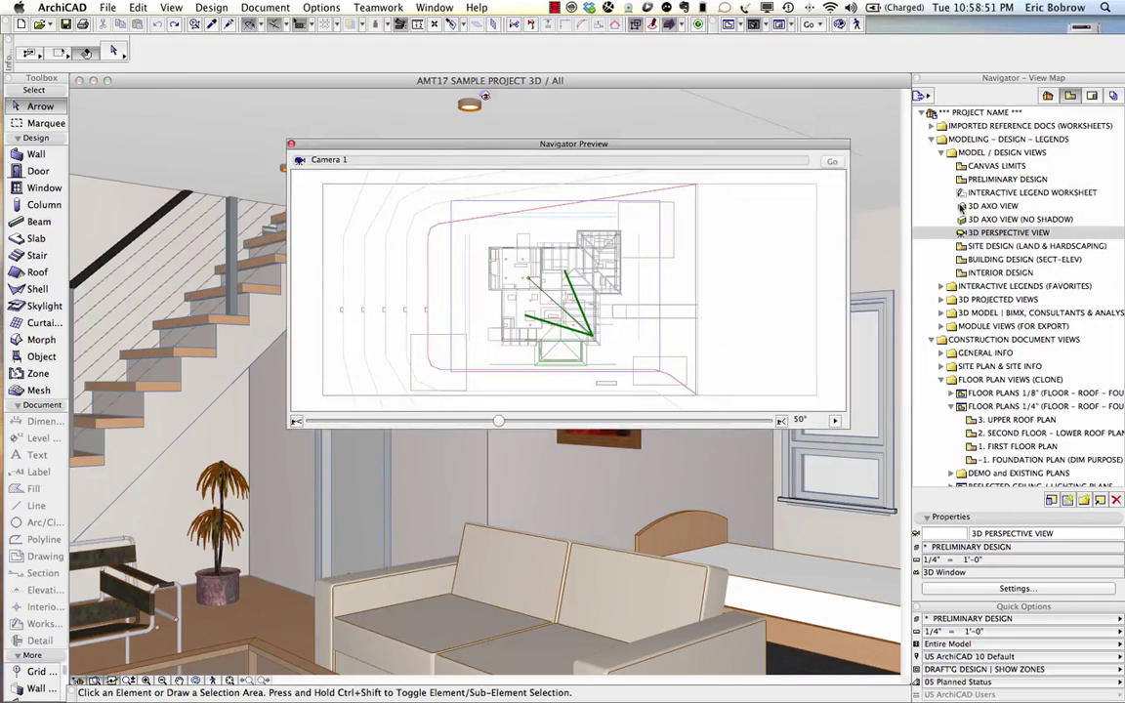
{"action": "left_click", "coordinate": [290, 145]}
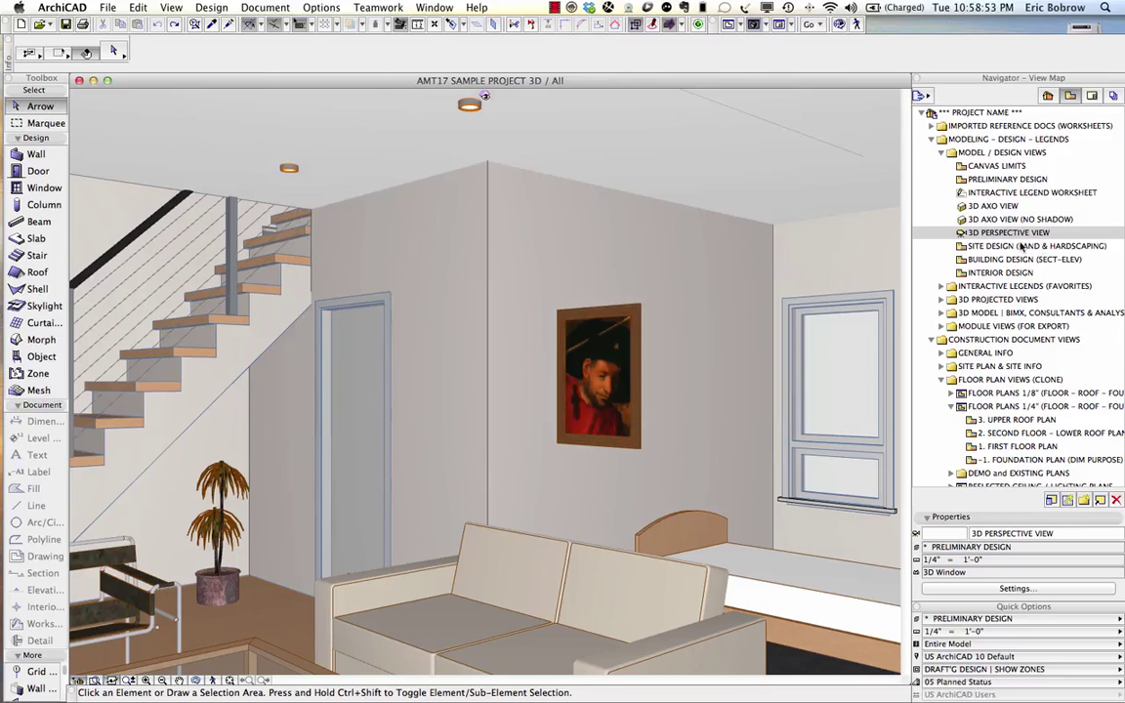
Compare the 3D AXO VIEW with the 3D PERSPECTIVE VIEW, finishing on the 3D AXO VIEW
{"action": "double_click", "coordinate": [991, 206]}
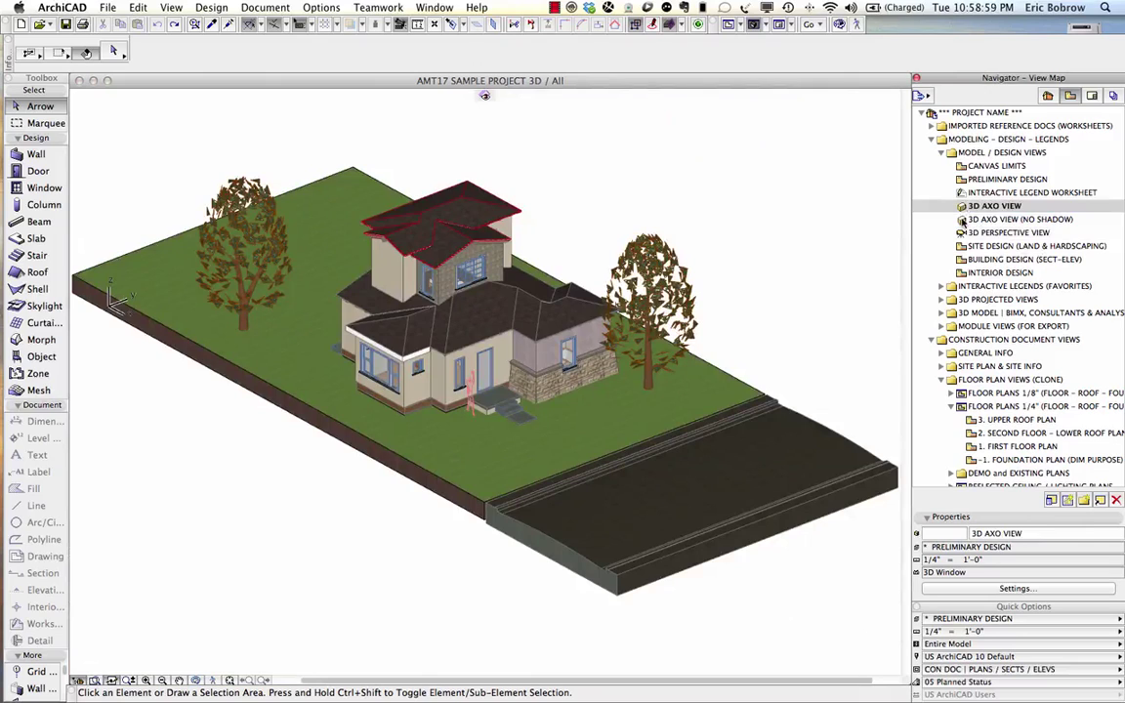
{"action": "left_click", "coordinate": [996, 220]}
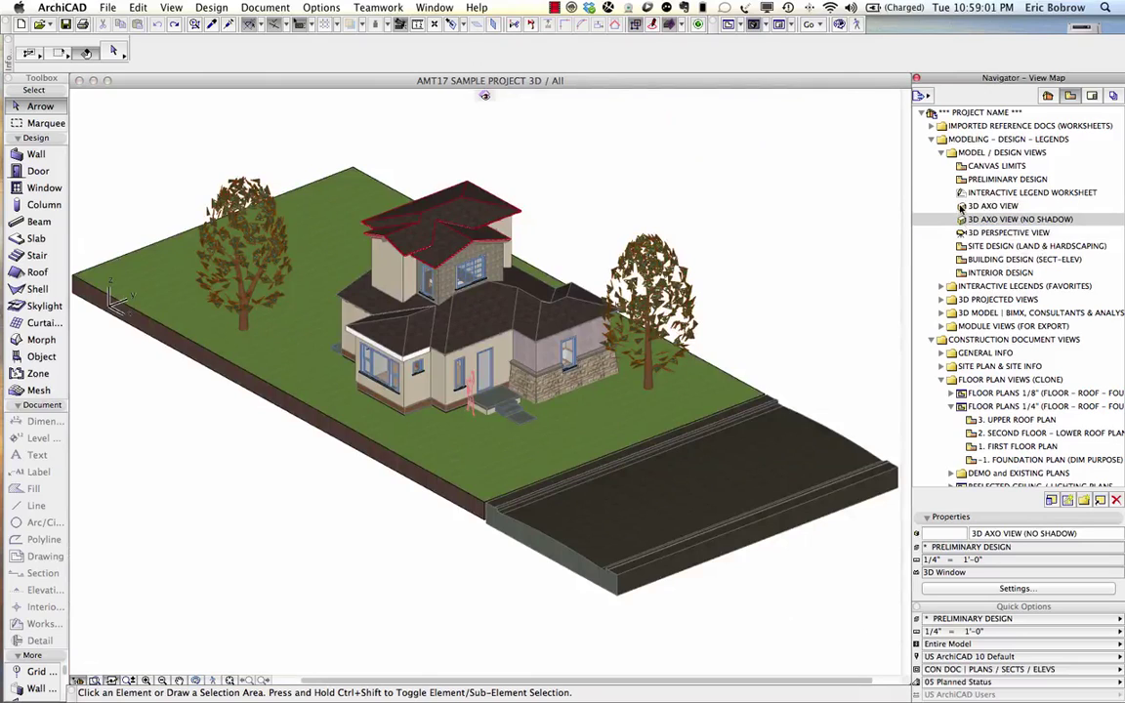
{"action": "left_click", "coordinate": [962, 207]}
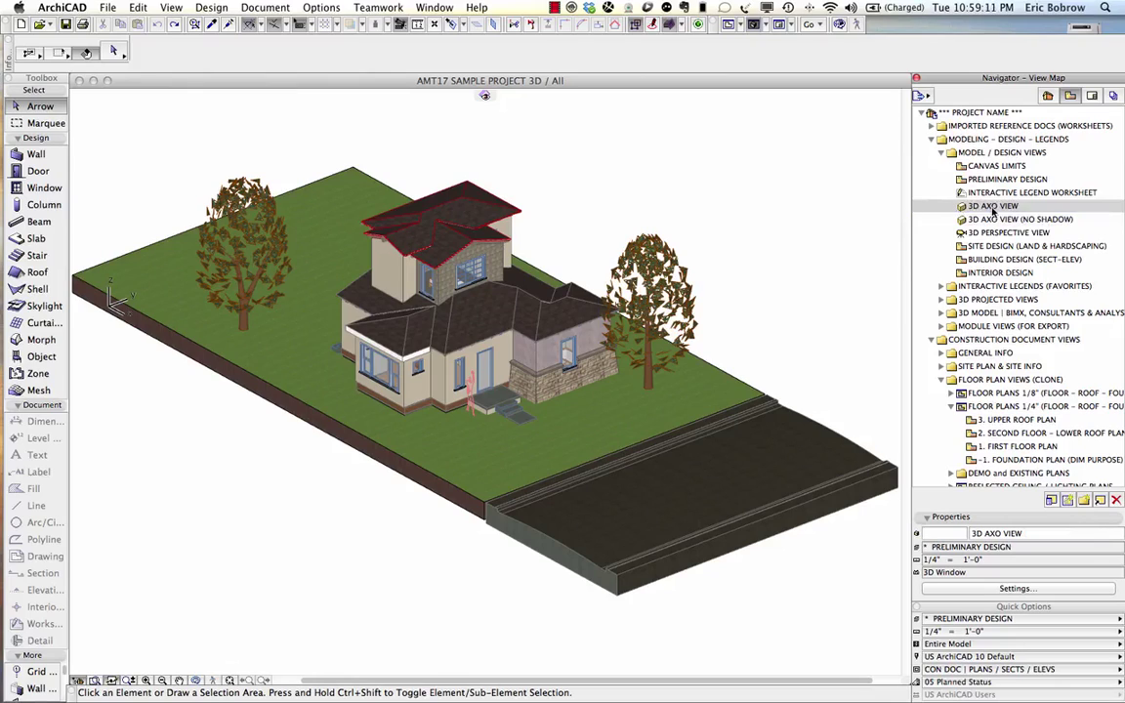
{"action": "double_click", "coordinate": [964, 234]}
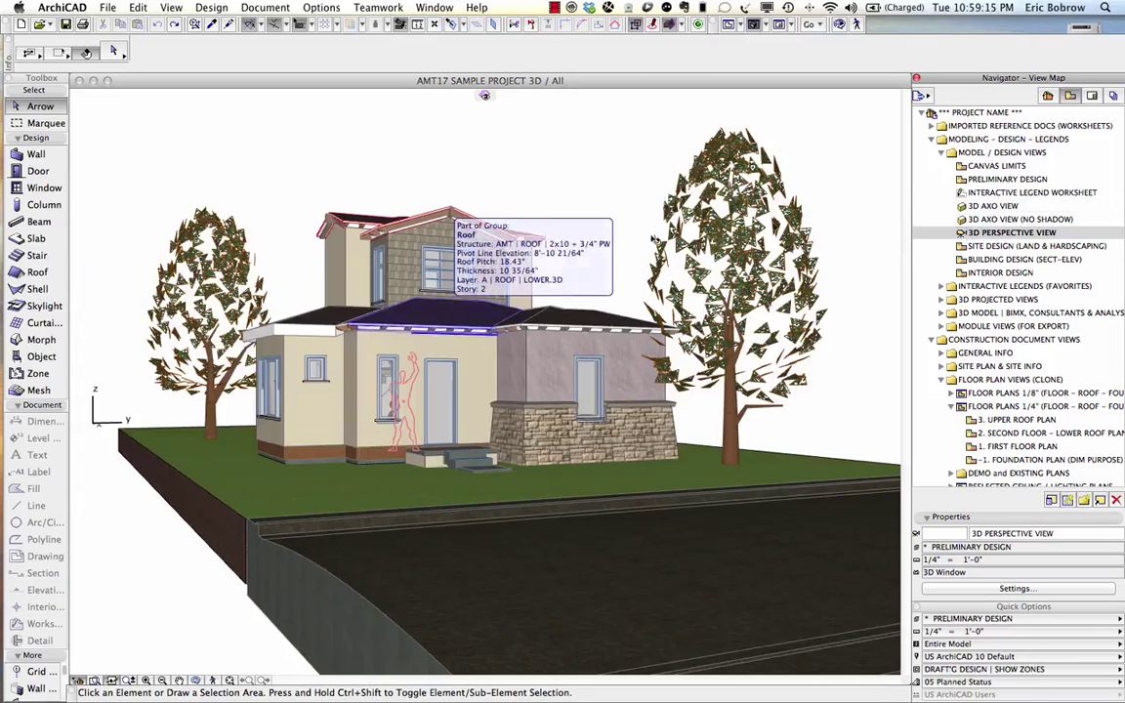
{"action": "double_click", "coordinate": [964, 206]}
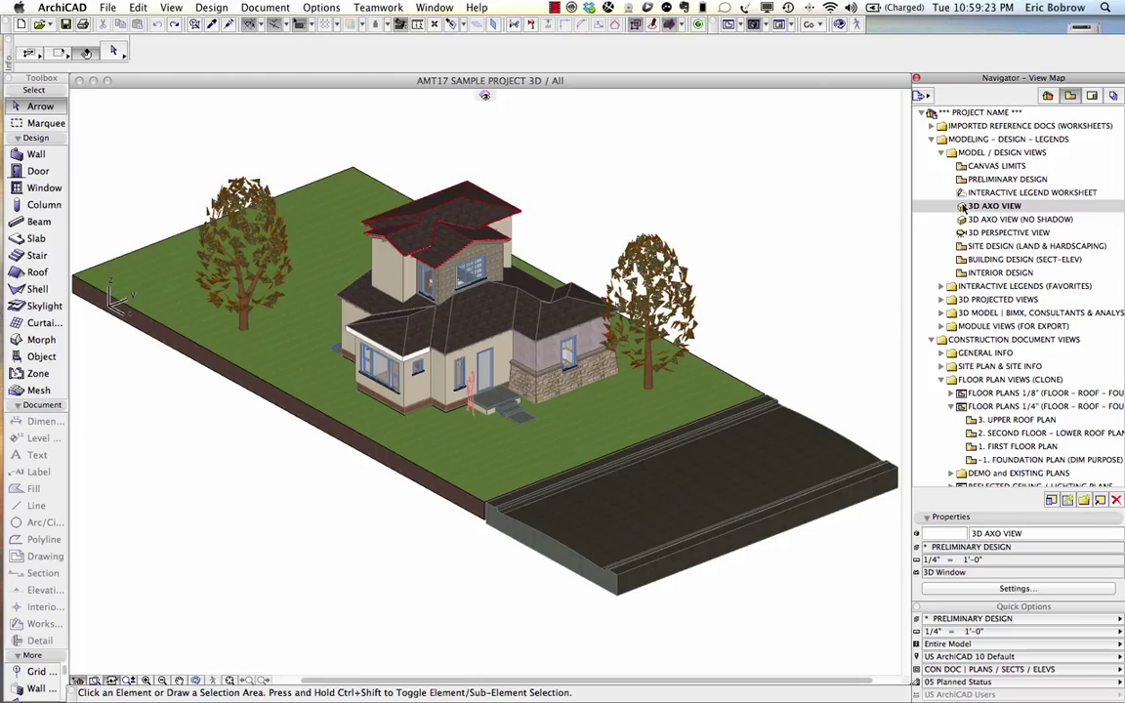
Set the sun to 100 sunlight and 90 ambient light with fog on, then re-render
{"action": "key", "text": "super+shift+e"}
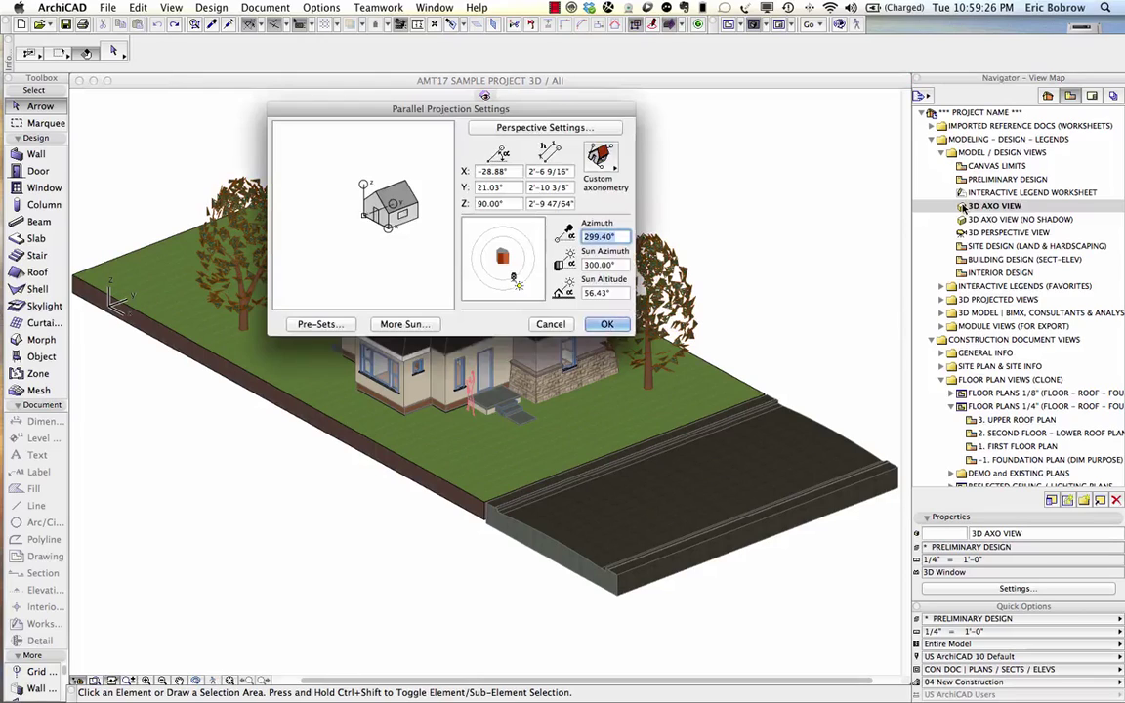
{"action": "left_click", "coordinate": [406, 325]}
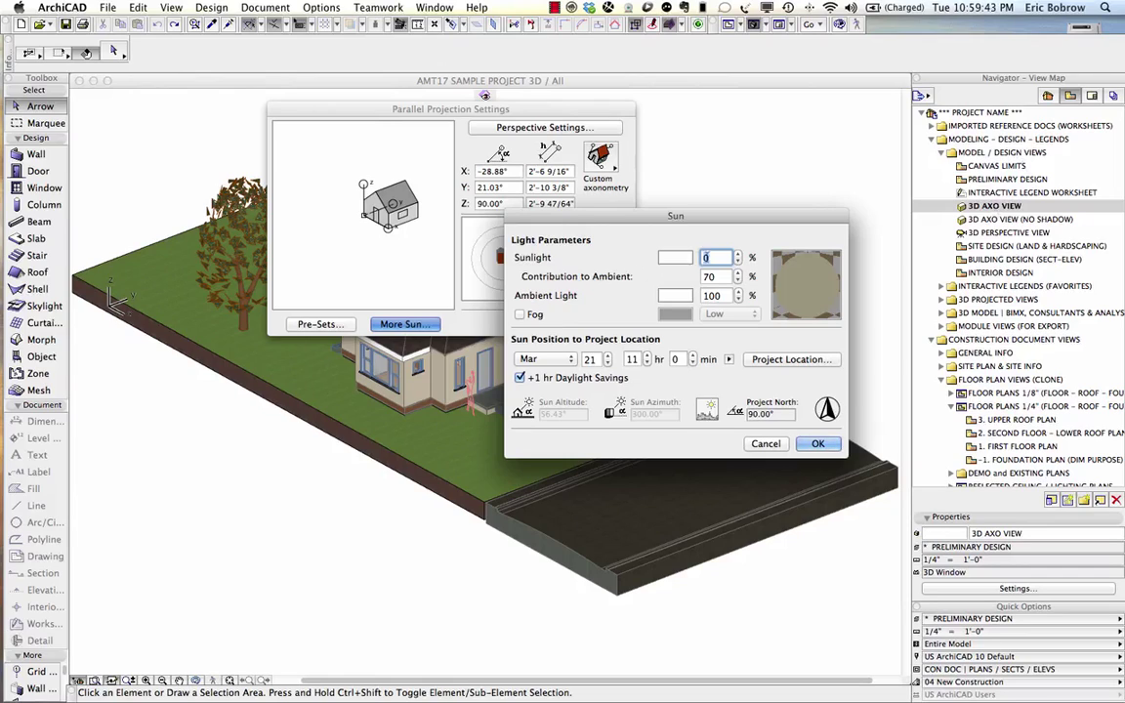
{"action": "type", "text": "100"}
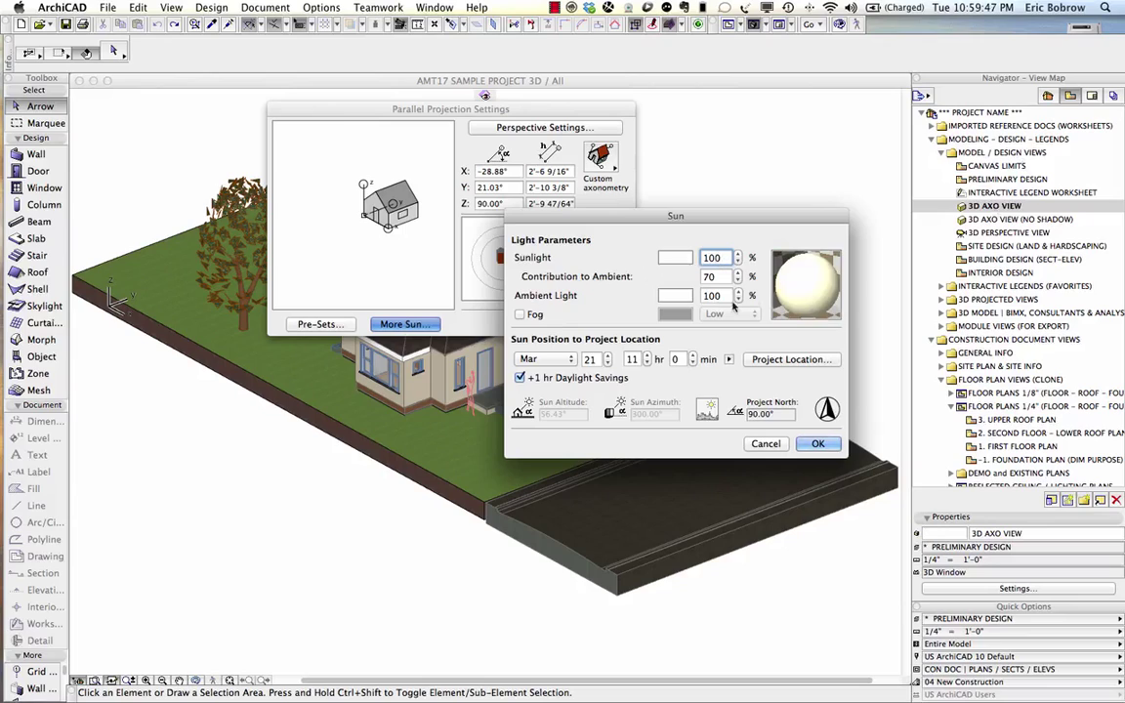
{"action": "left_click", "coordinate": [738, 299]}
{"action": "left_click", "coordinate": [739, 298]}
{"action": "left_click", "coordinate": [519, 313]}
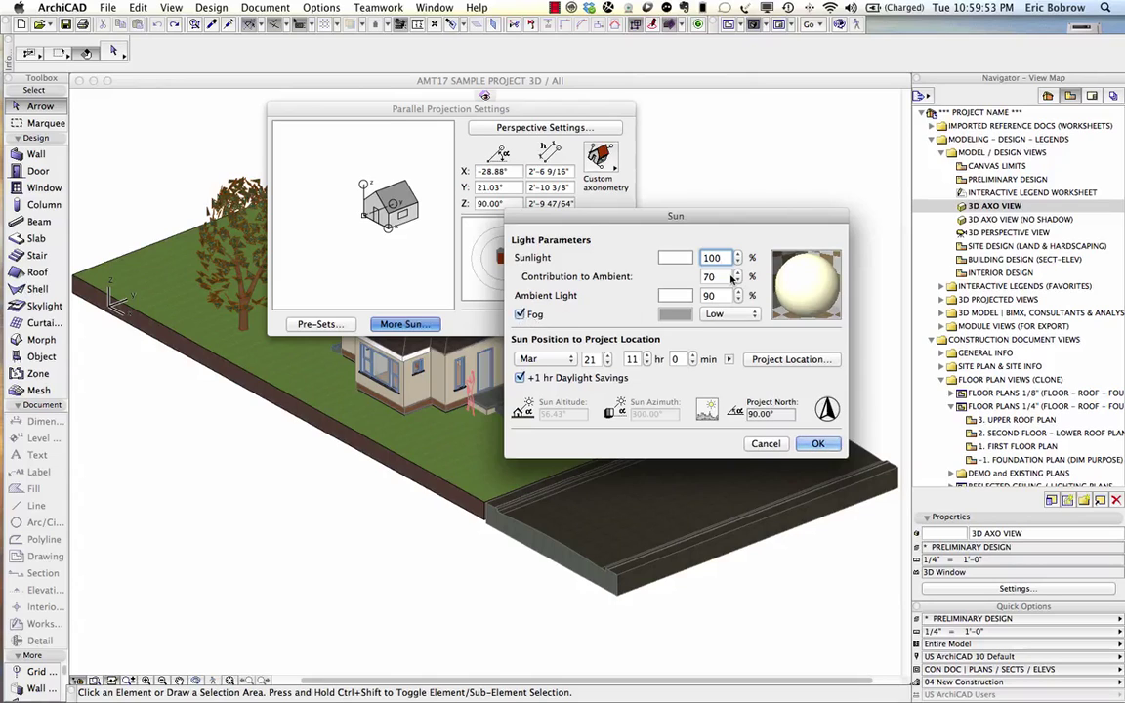
{"action": "left_click", "coordinate": [818, 445]}
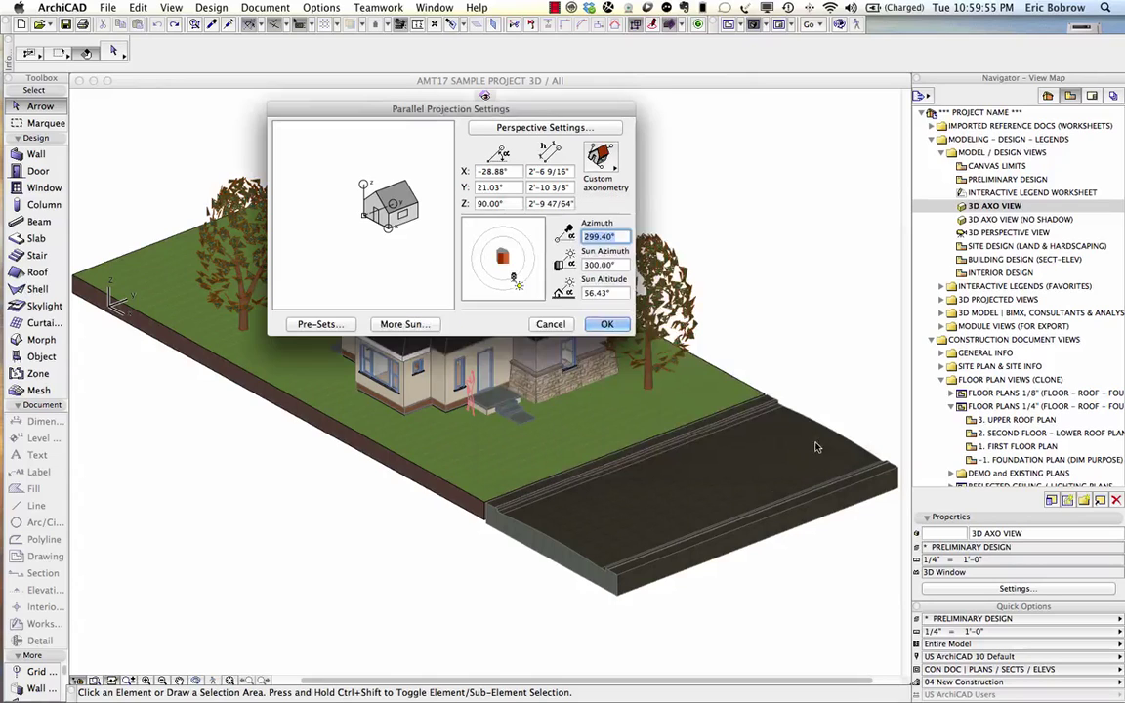
{"action": "left_click", "coordinate": [602, 323]}
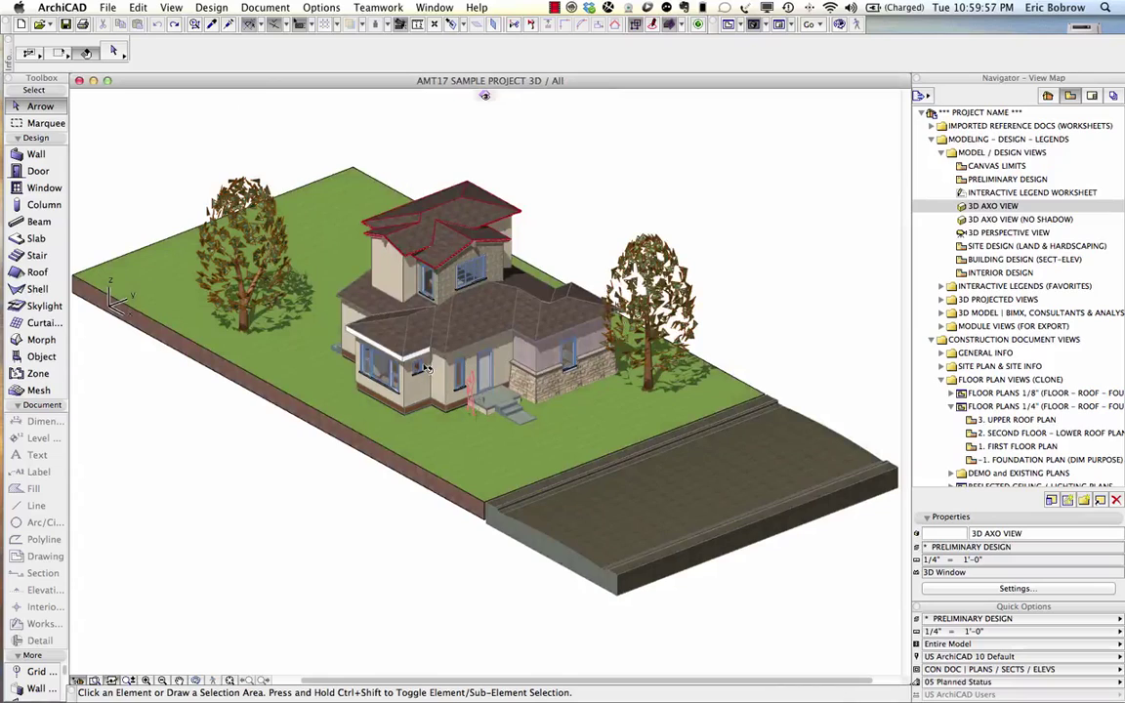